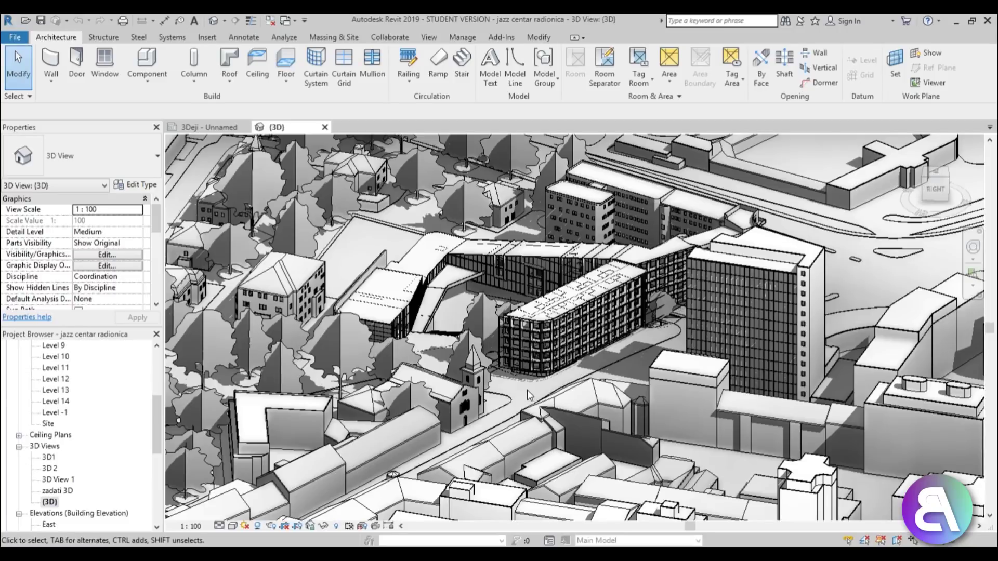
Examine the wall sweeps and projecting window frames on the facades of the finished building model
middle_drag(529, 393, 517, 388)
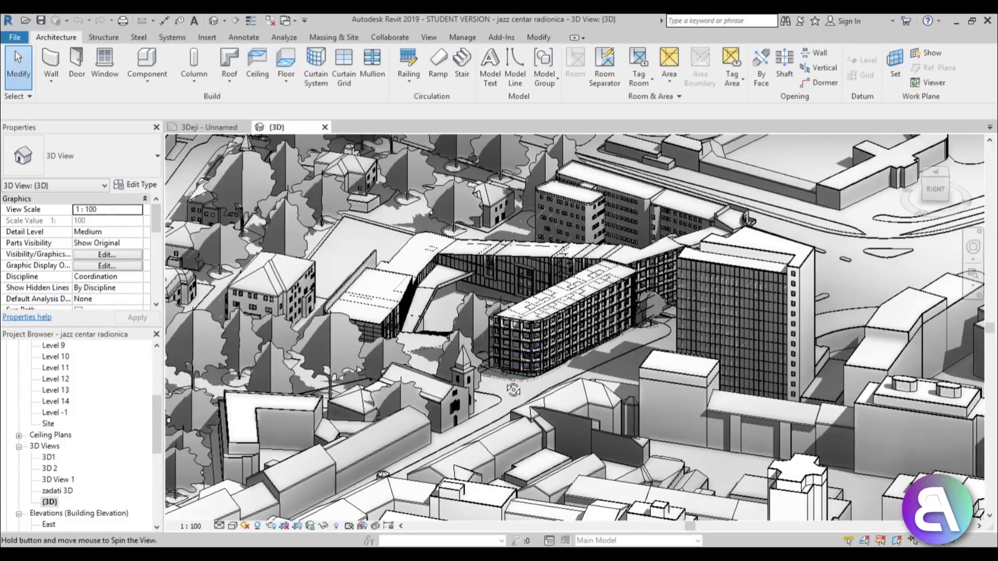
scroll(498, 375, up, 5)
scroll(537, 358, up, 5)
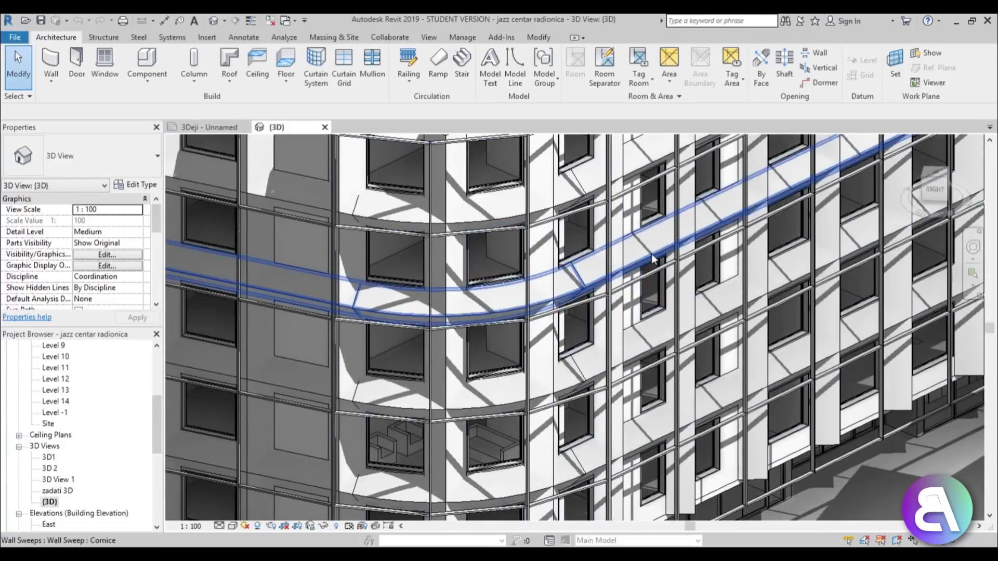
scroll(589, 291, down, 3)
shift+middle_drag(589, 291, 364, 458)
scroll(472, 310, up, 2)
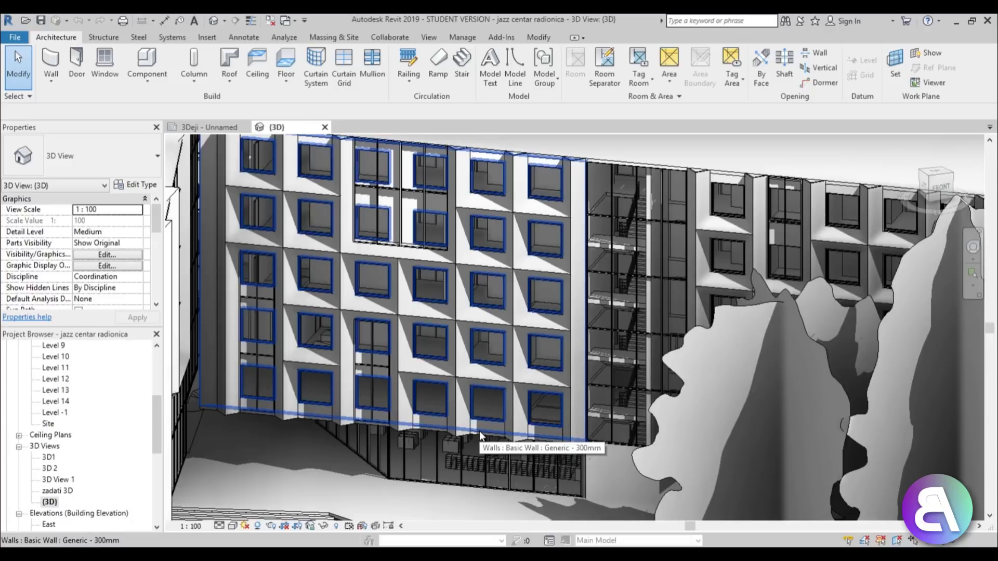
Create a new Revit project from a project template
click(16, 37)
mouse_move(52, 83)
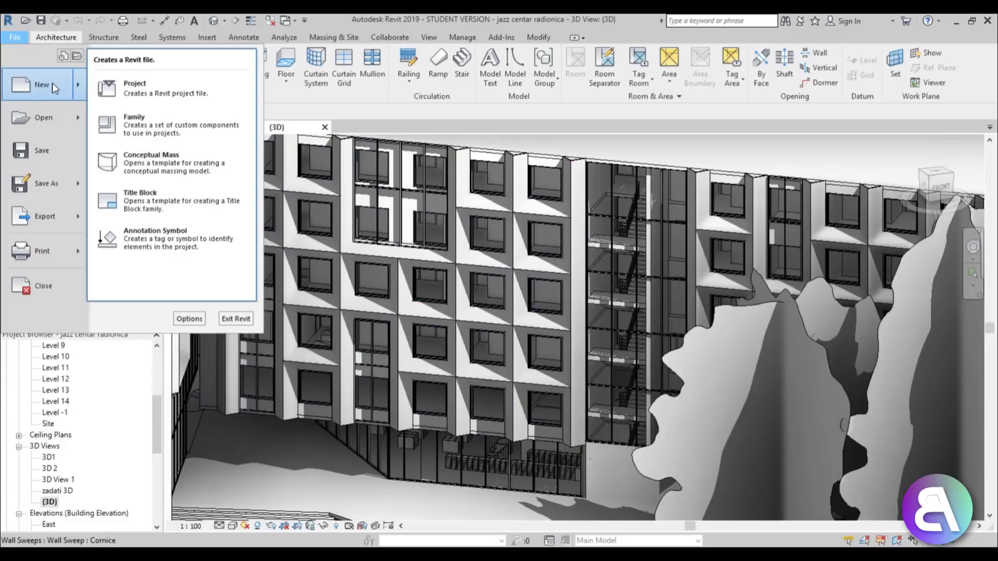
click(158, 95)
click(470, 261)
click(432, 286)
click(483, 330)
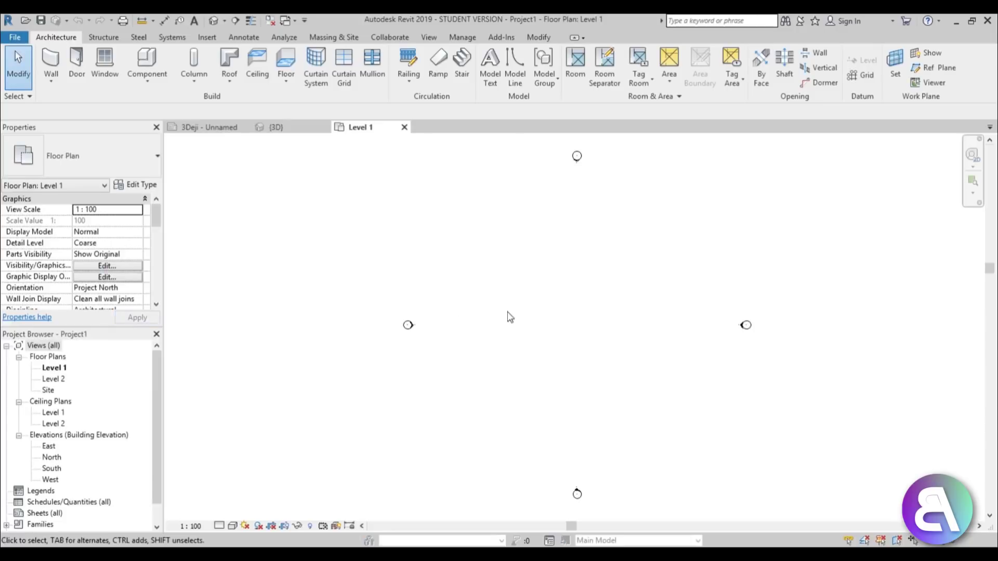
Draw a straight horizontal Generic - 300mm wall about 33000 mm long between the elevation markers on the Level 1 plan
middle_drag(510, 317, 468, 328)
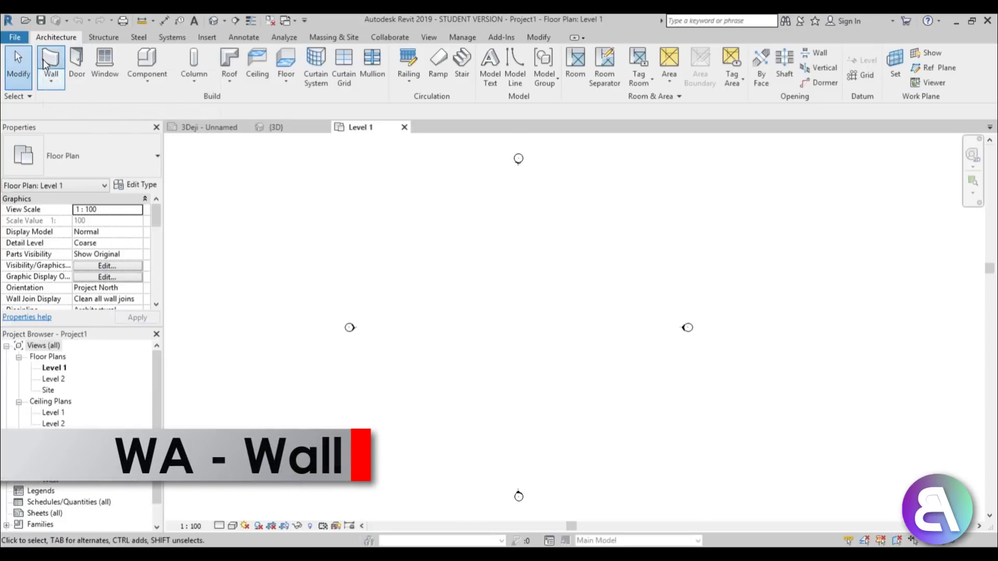
click(50, 66)
click(83, 156)
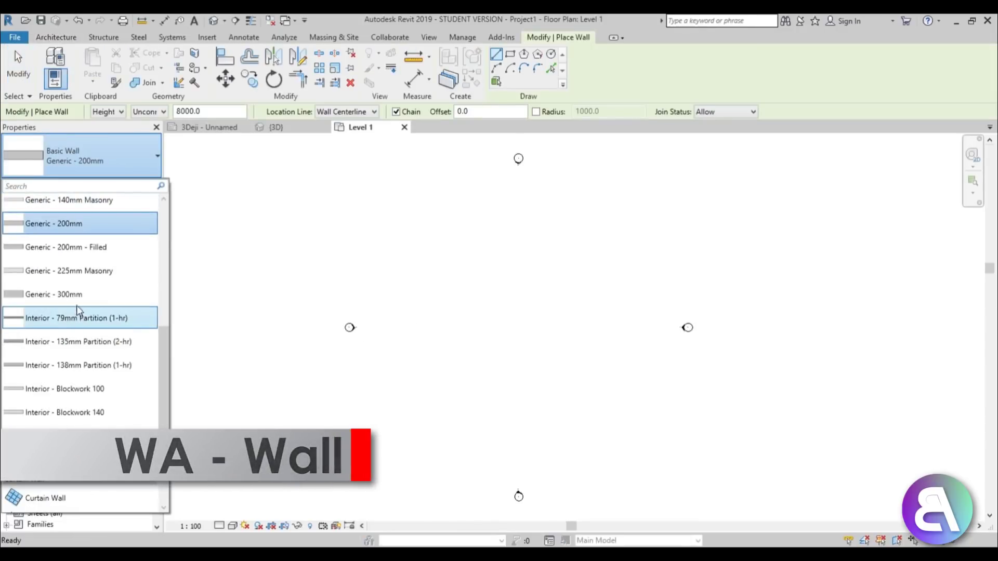
click(52, 294)
click(419, 327)
click(642, 327)
key(Escape)
key(Escape)
click(579, 328)
key(Escape)
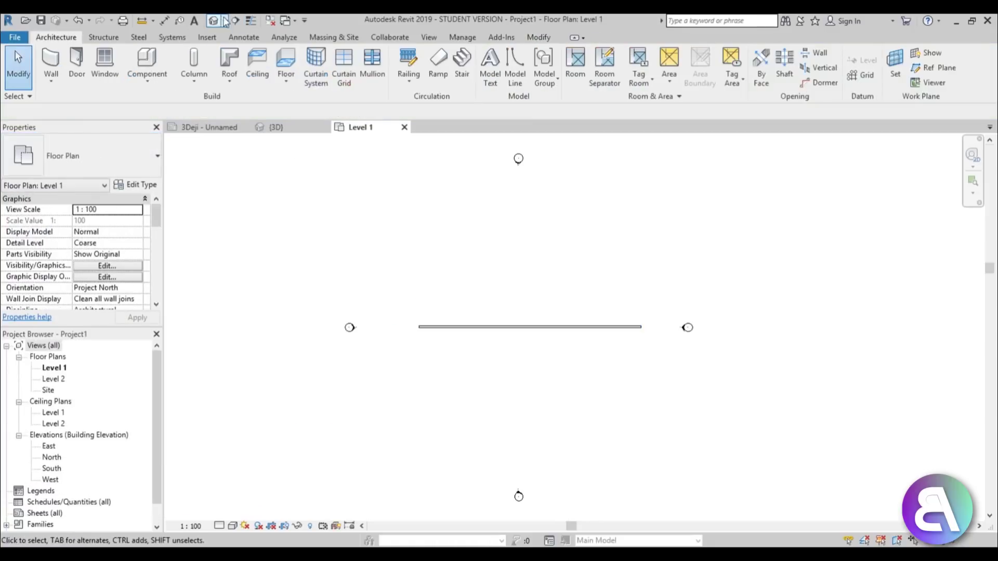
Look at the new wall in the default 3D view
click(214, 20)
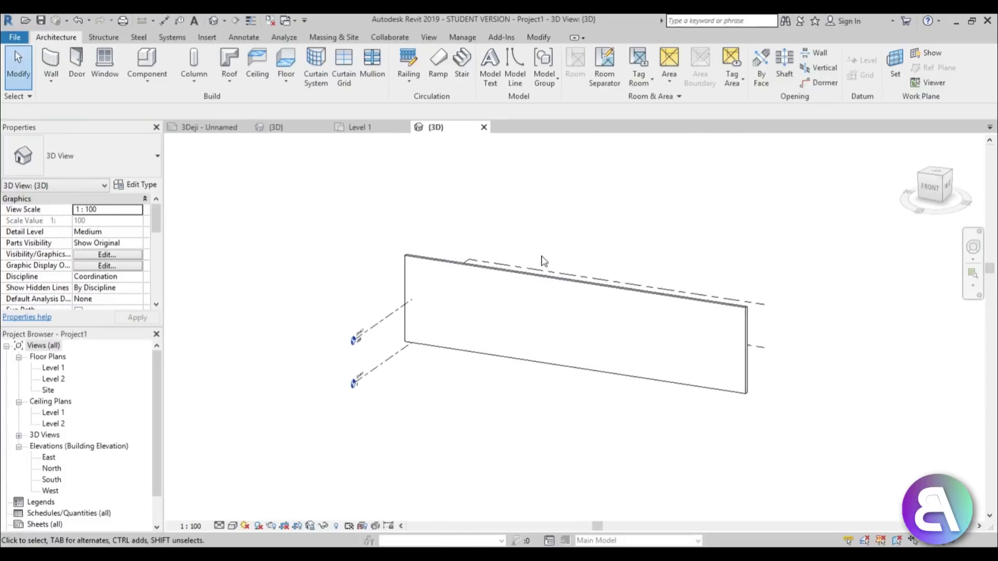
click(538, 276)
scroll(538, 276, down, 1)
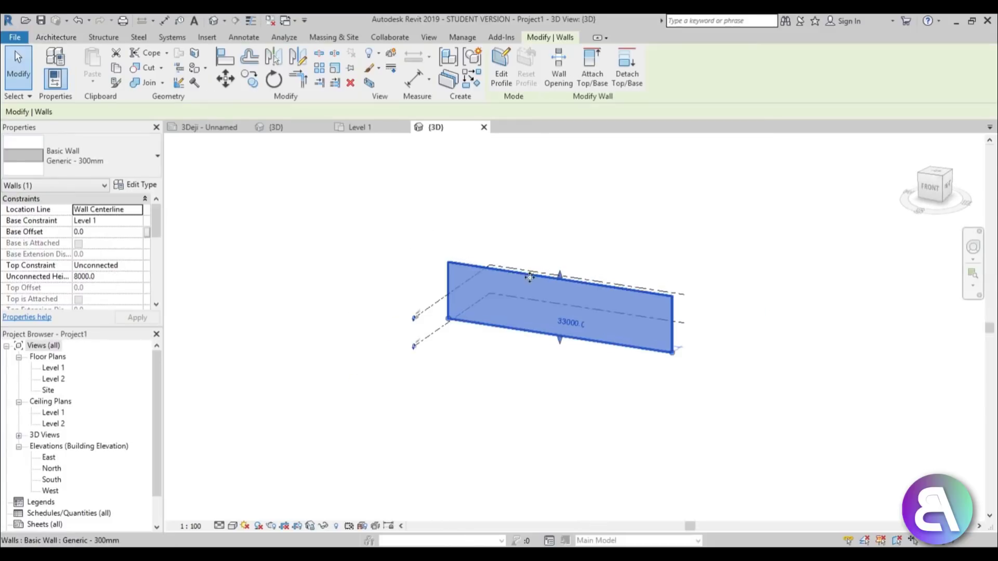
Open the South elevation and frame the wall together with its levels
double_click(52, 479)
middle_drag(593, 310, 420, 239)
scroll(520, 353, up, 3)
click(468, 379)
scroll(584, 288, up, 2)
Try to add a level below Level 2 by picking its line with an offset of 400
click(581, 269)
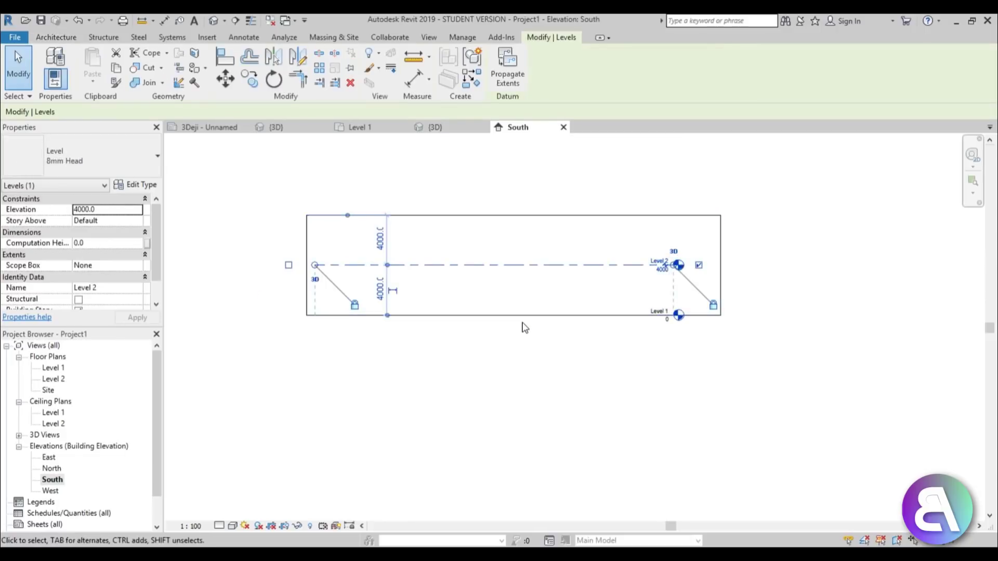
key(c)
key(s)
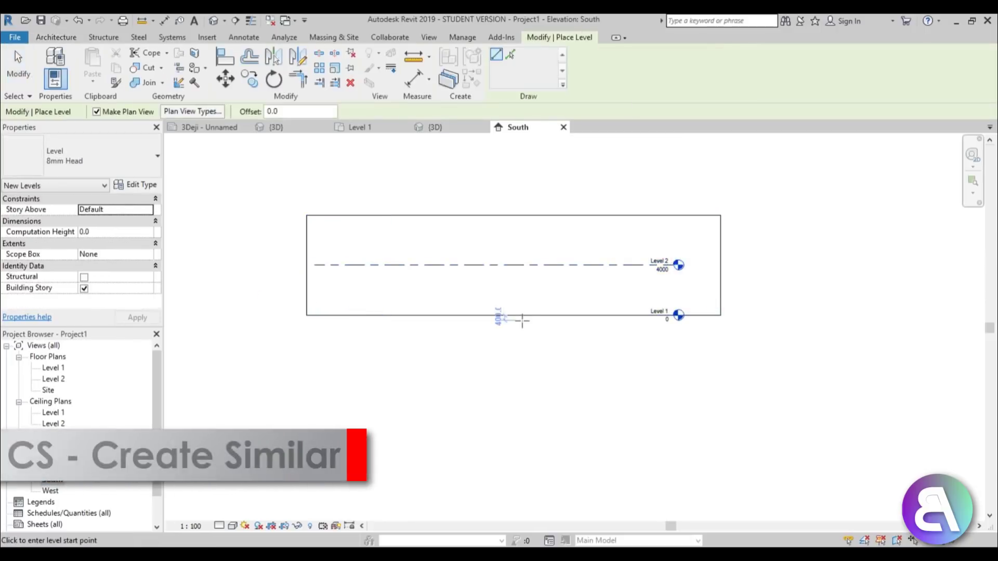
click(510, 54)
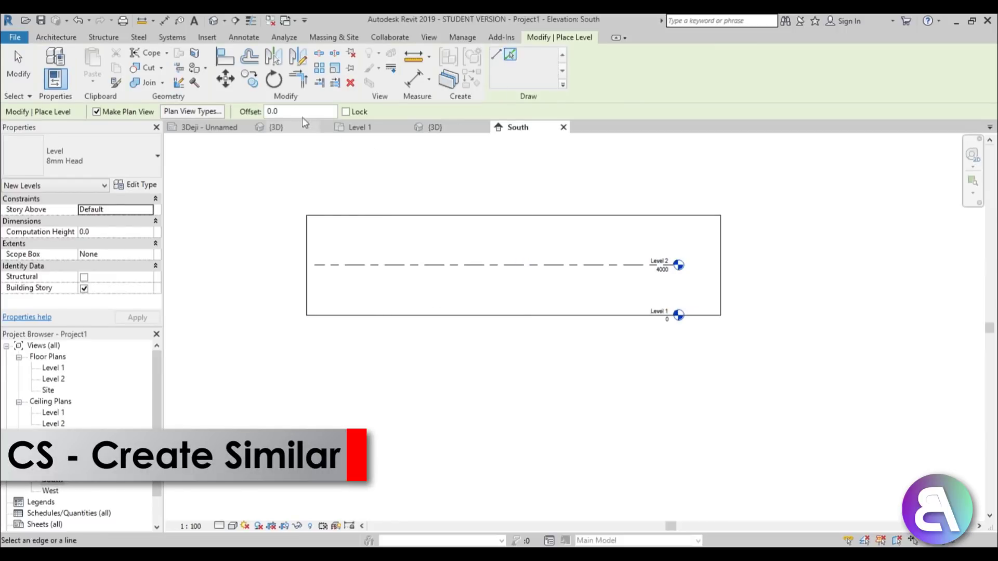
text(40)
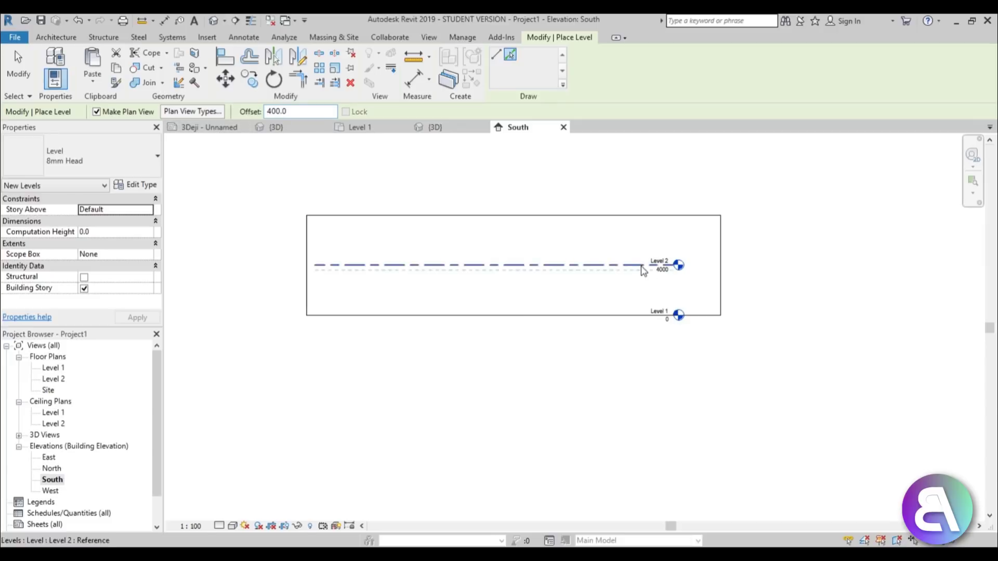
scroll(642, 270, up, 3)
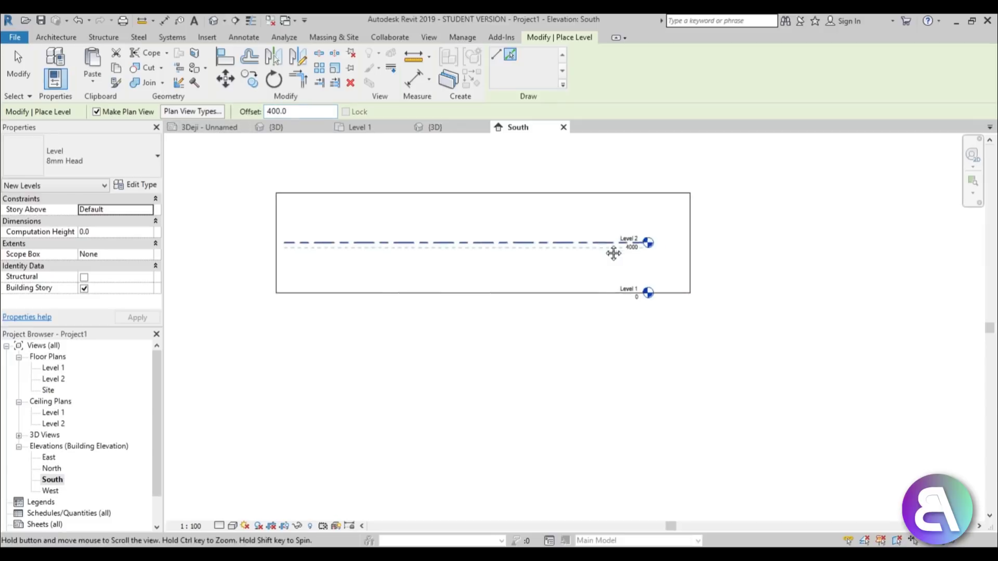
click(639, 250)
key(Escape)
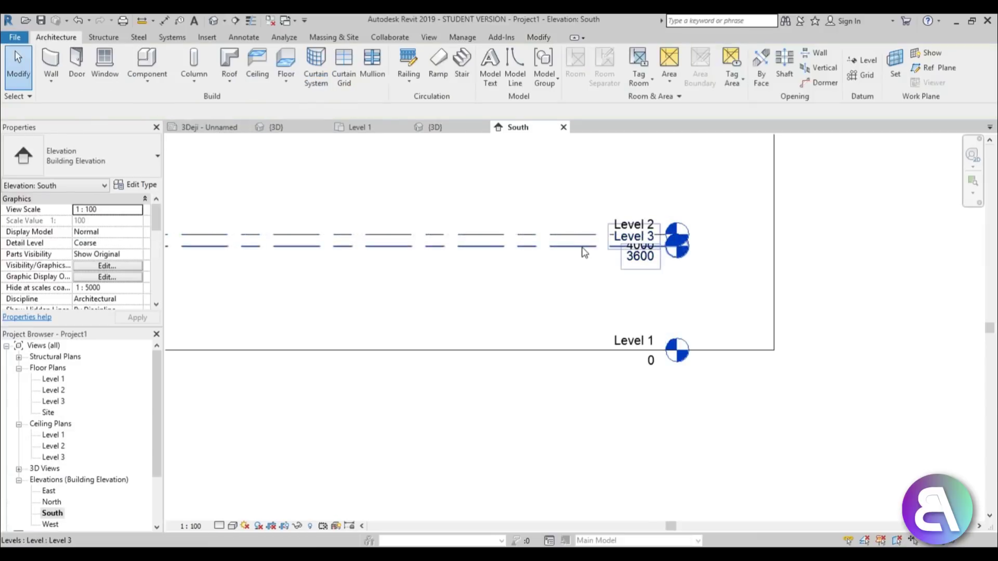
Delete the extra level just below Level 2 together with its associated views
click(584, 252)
key(Delete)
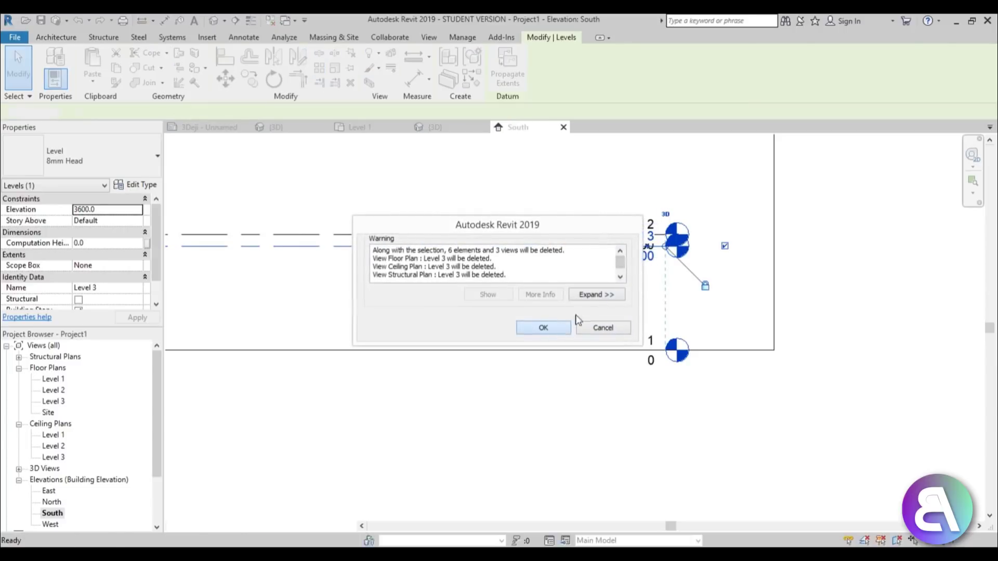
click(561, 328)
Set the elevation of Level 2 to 3500
double_click(647, 248)
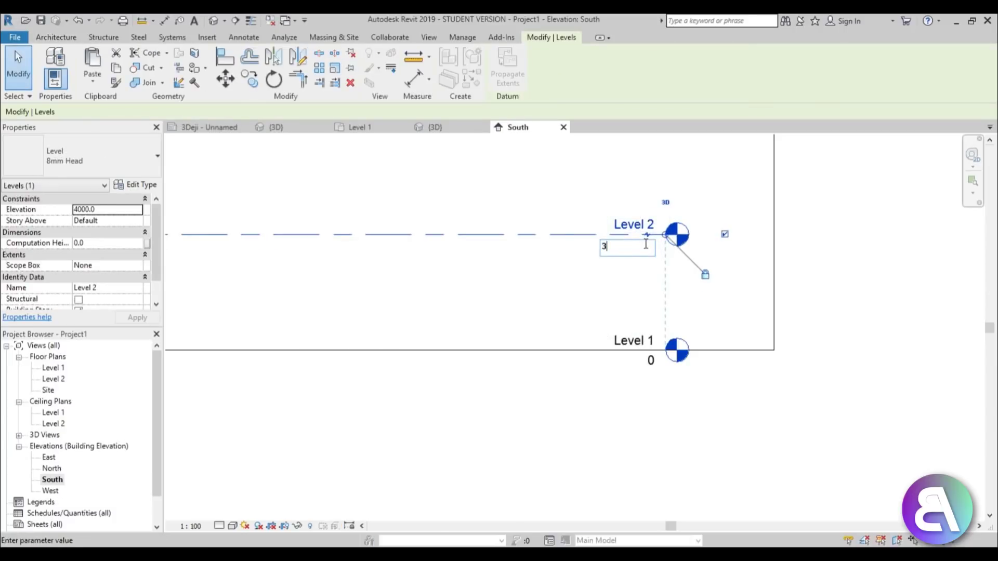
key(Return)
click(664, 281)
scroll(663, 282, down, 3)
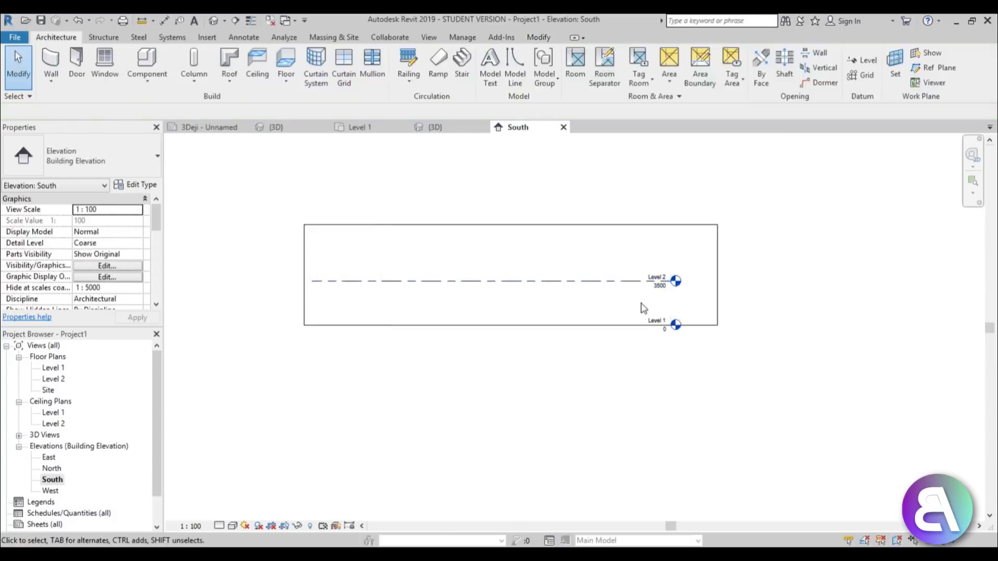
Add three levels above Level 2, each offset 3500 from the one below by picking lines
click(526, 281)
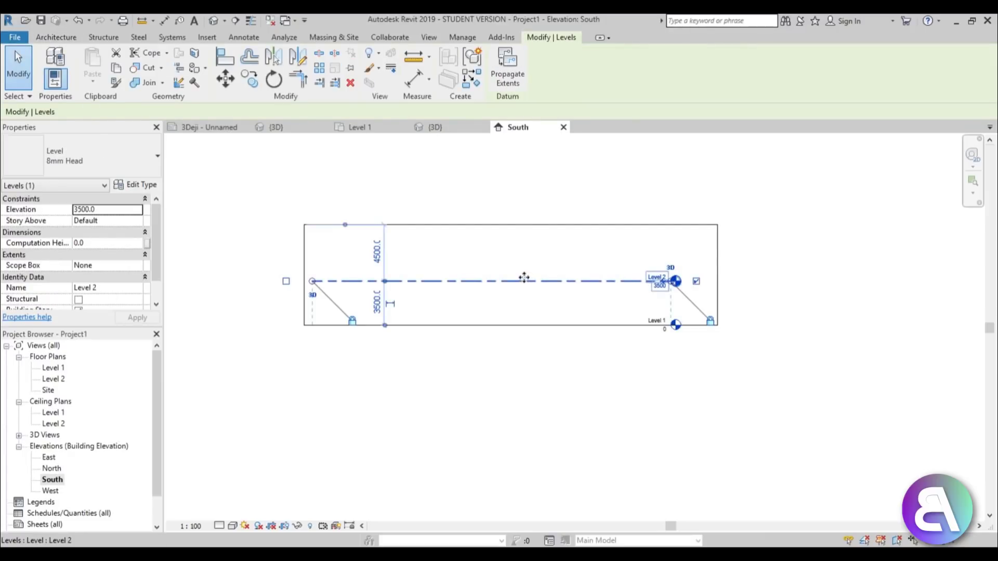
key(l)
key(l)
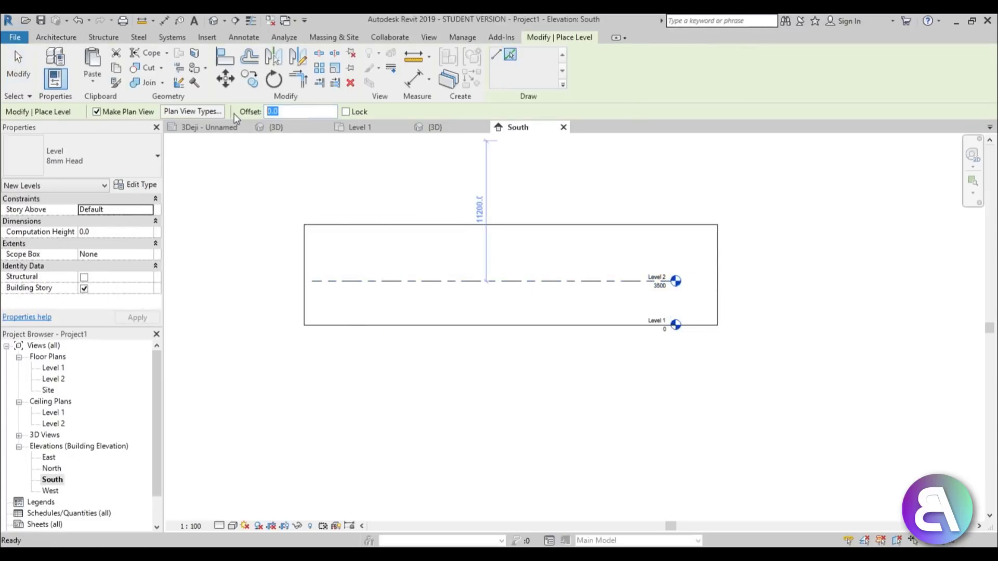
text(3500)
click(437, 281)
click(441, 237)
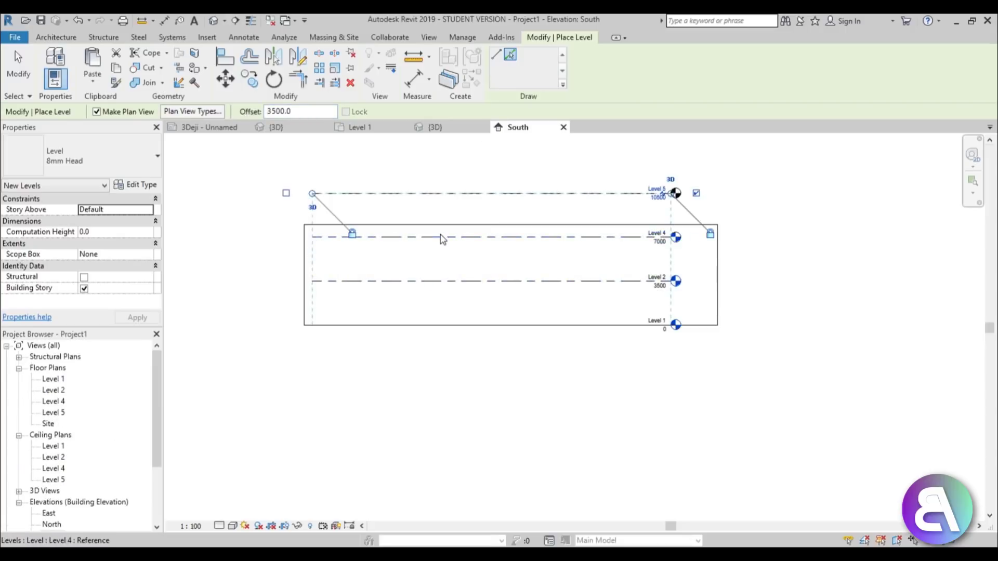
click(443, 194)
middle_drag(444, 193, 444, 254)
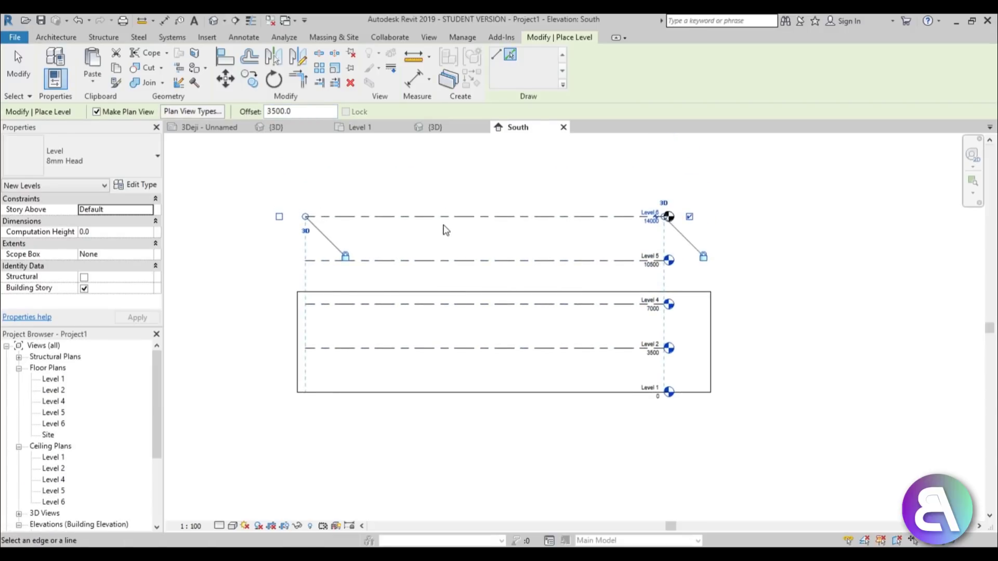
key(Escape)
key(Escape)
Stretch the top of the wall up to the highest level at 14000
click(455, 293)
drag(504, 287, 509, 217)
click(530, 193)
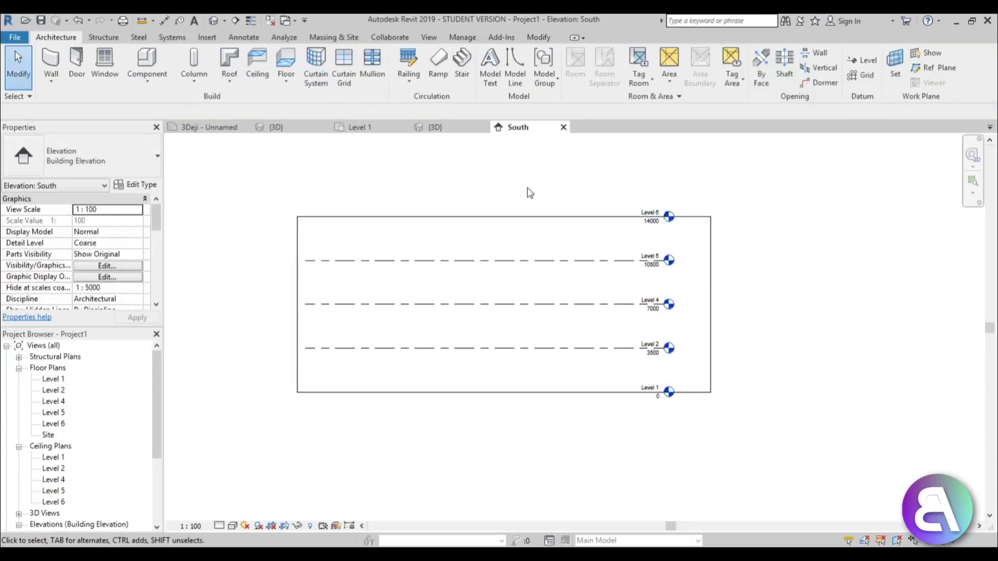
Set the wall's top constraint to Up to level: Level 6
click(343, 246)
click(133, 266)
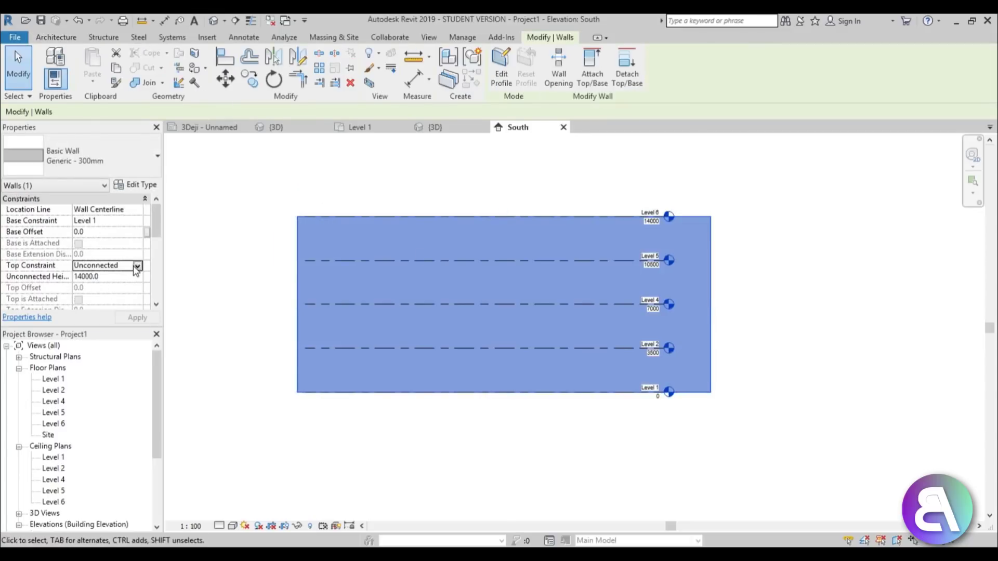
click(137, 266)
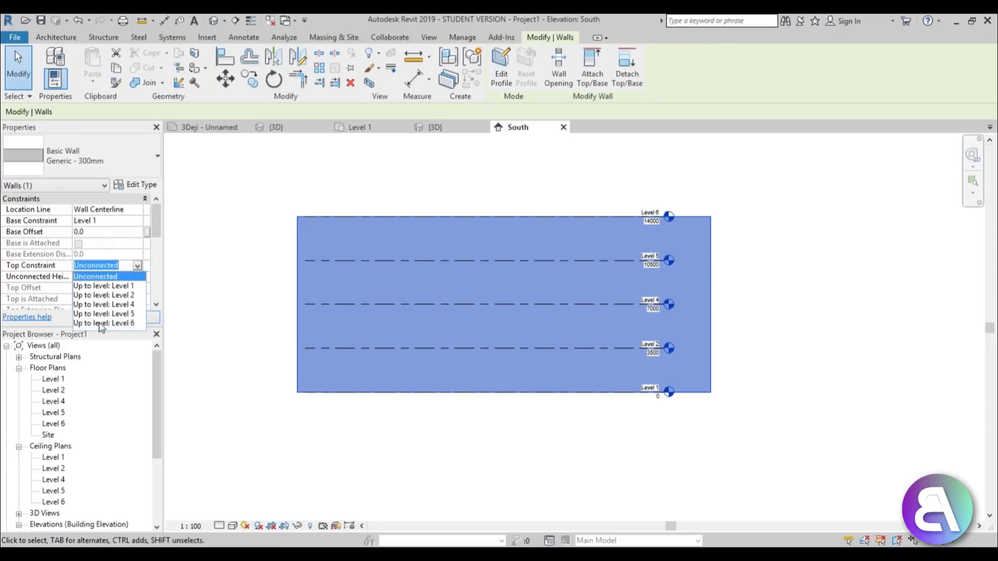
click(101, 324)
click(575, 435)
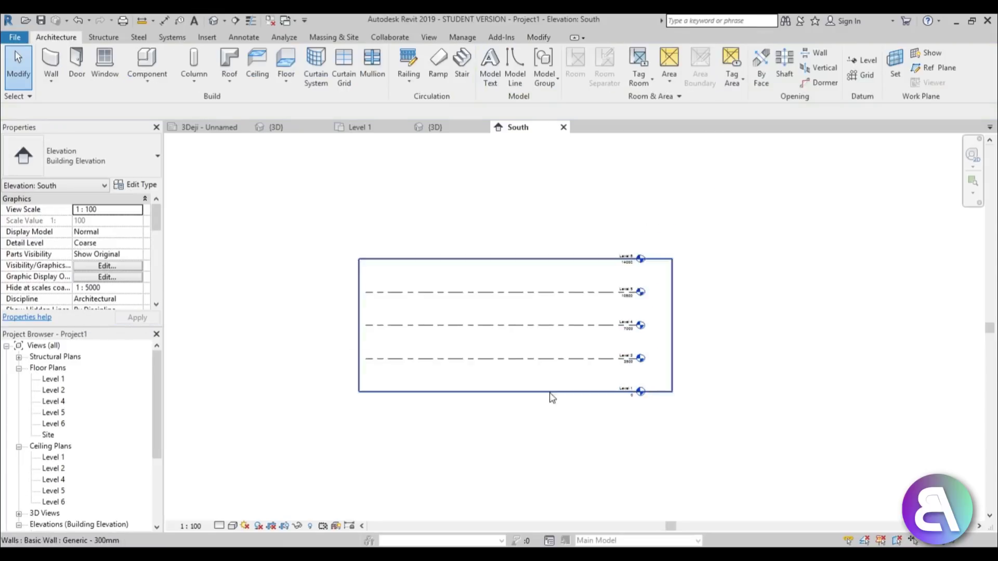
Start a wall sweep in the South elevation and set its placement to vertical
middle_drag(552, 399, 543, 383)
middle_drag(463, 326, 426, 316)
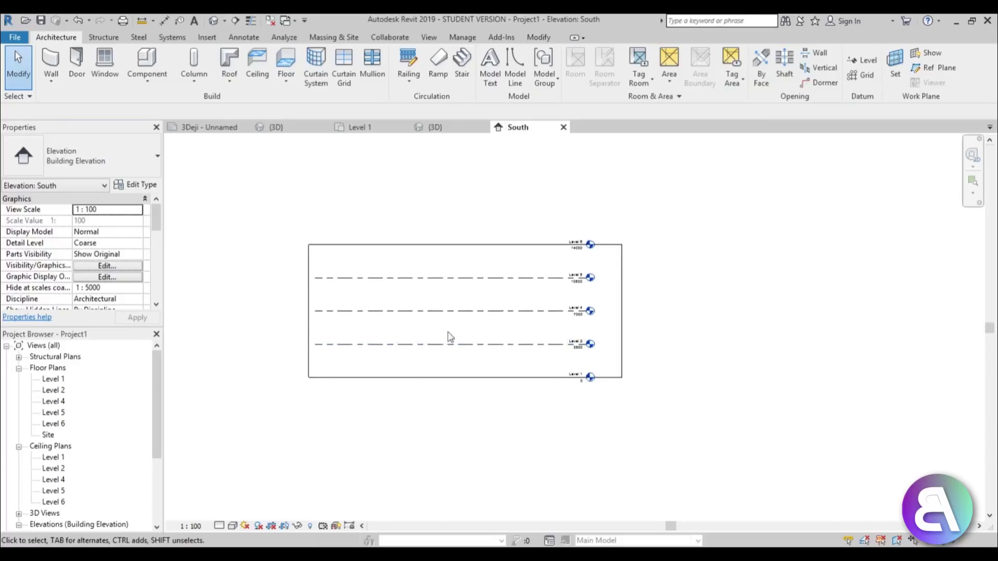
click(51, 81)
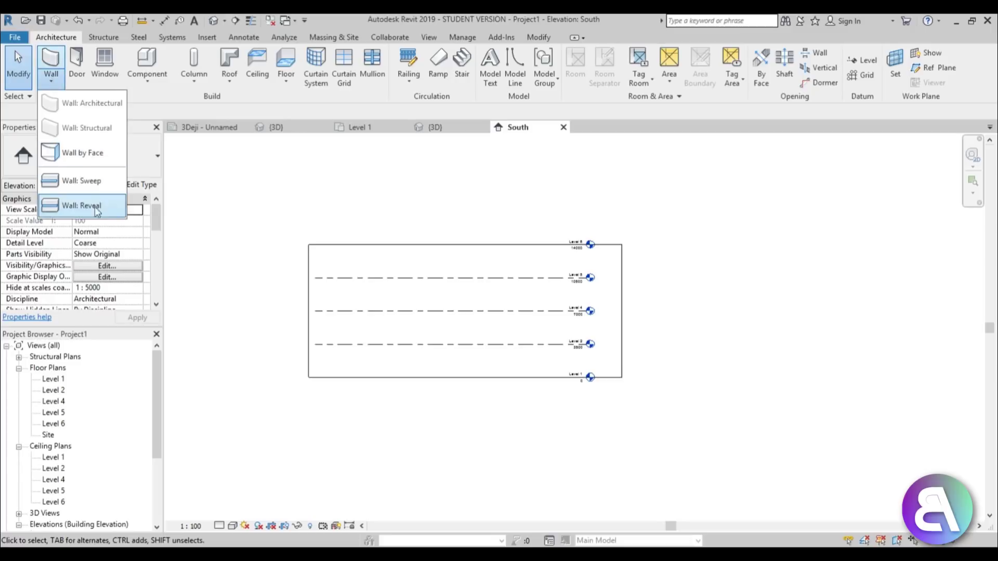
click(88, 189)
scroll(311, 225, up, 4)
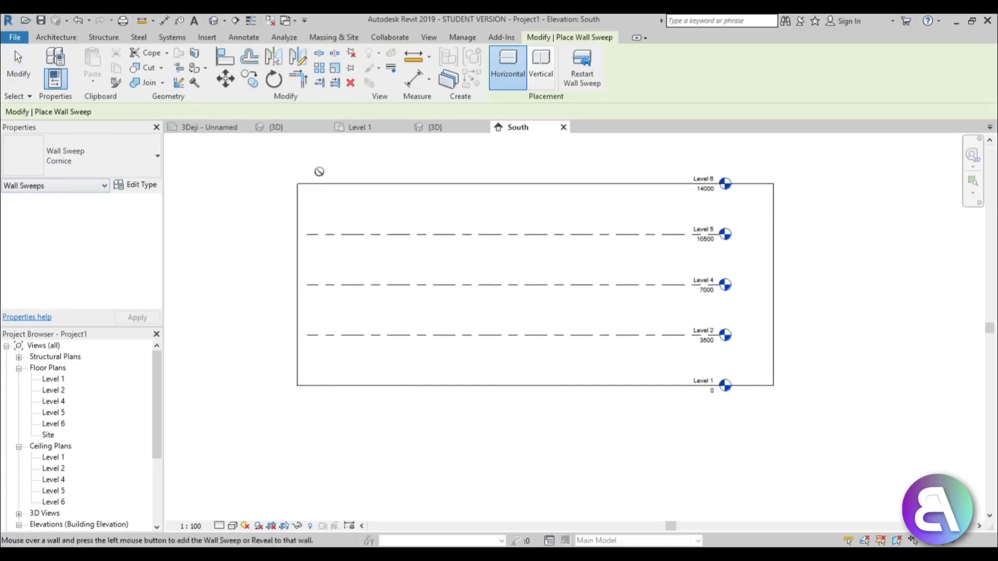
click(541, 68)
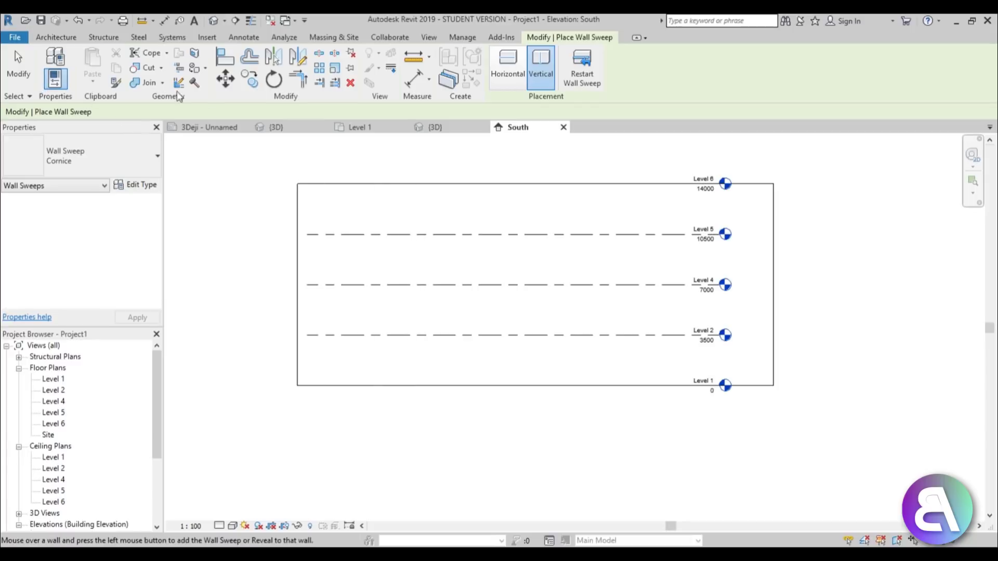
click(68, 38)
click(51, 91)
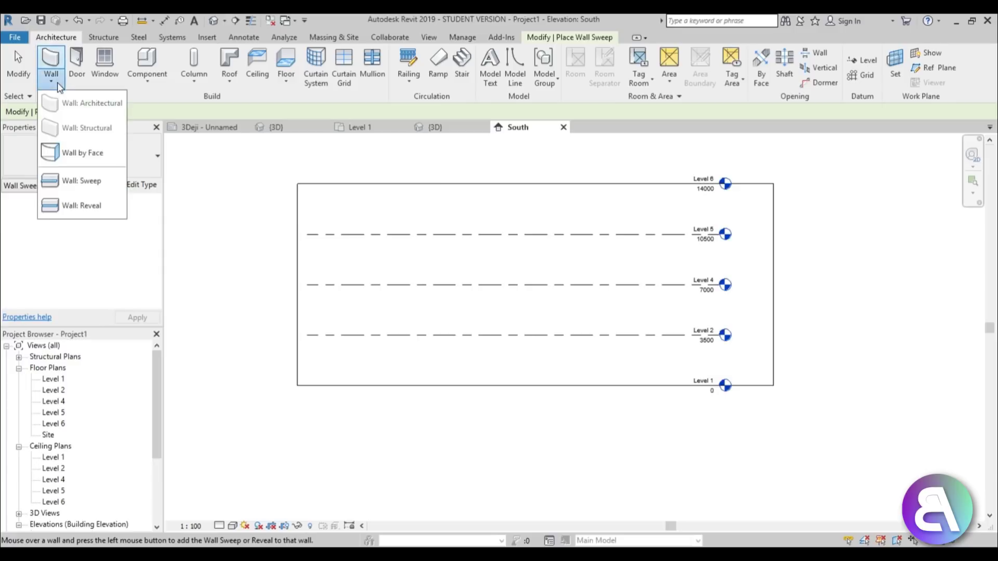
click(80, 208)
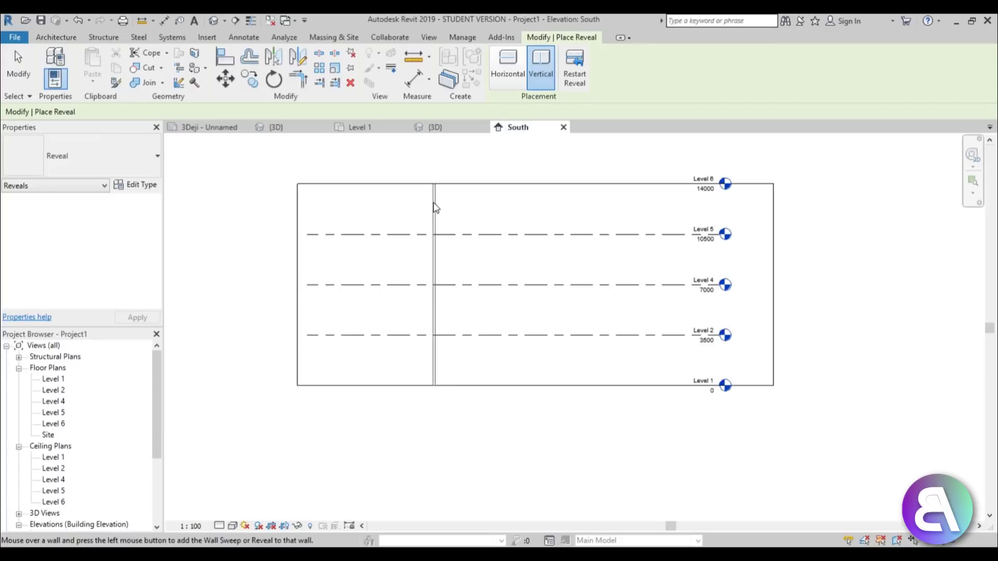
key(Escape)
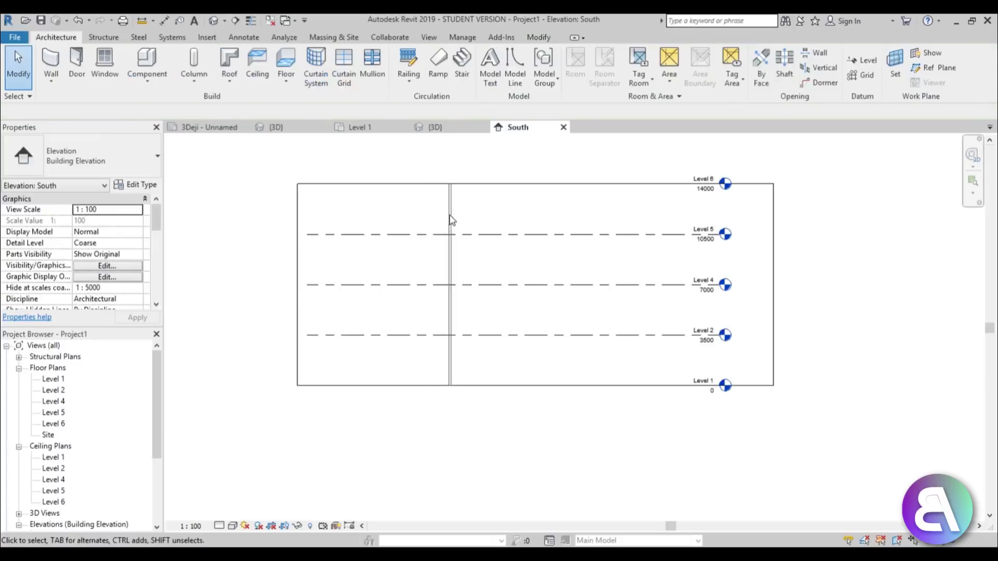
Examine the profile options available in the Cornice wall sweep's type properties without changing the type
click(52, 86)
click(91, 182)
click(95, 170)
click(95, 170)
click(138, 185)
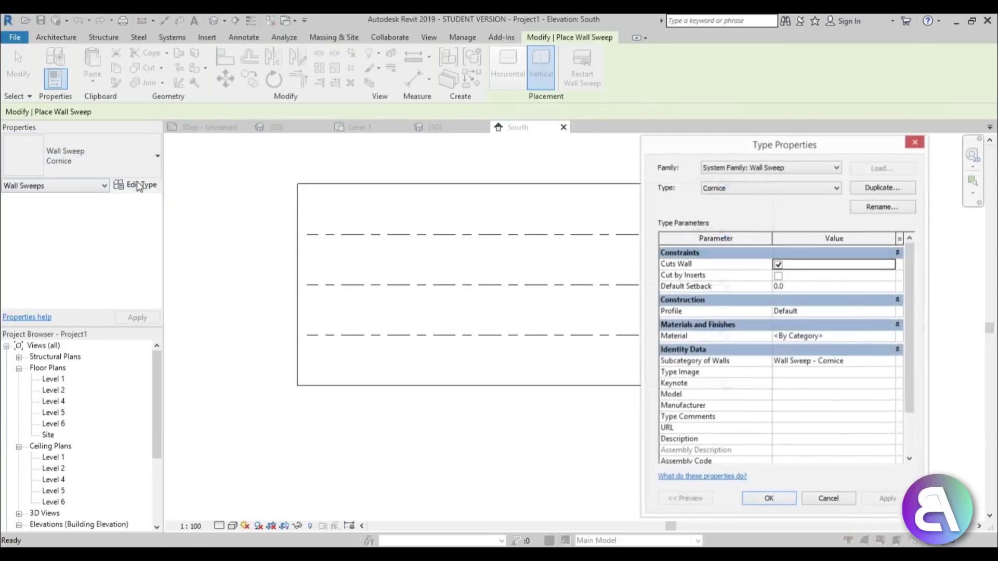
drag(818, 157, 526, 73)
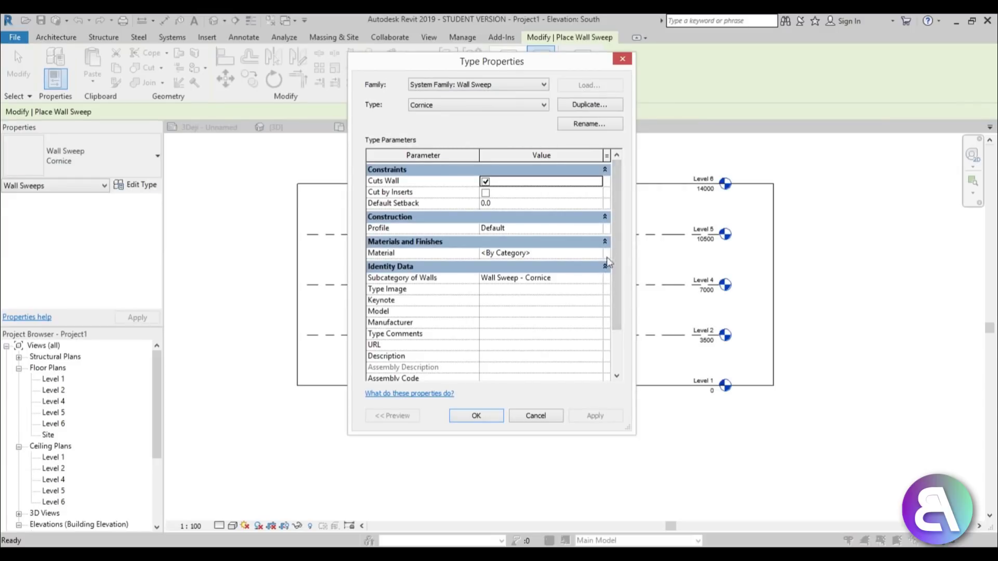
click(603, 231)
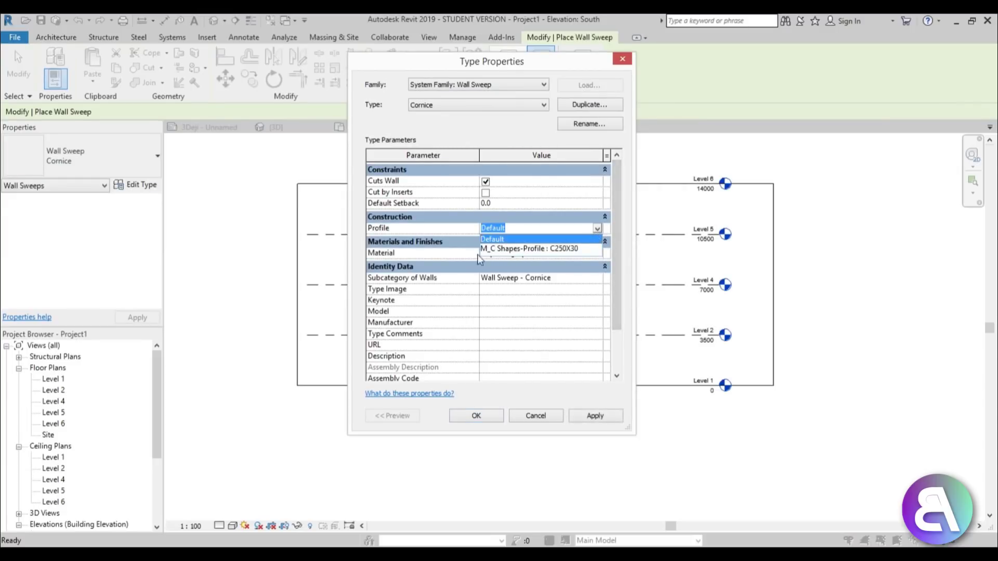
key(Escape)
click(550, 415)
key(Escape)
Start a new family and browse to the English folder of family templates
middle_drag(516, 273, 491, 274)
scroll(492, 252, up, 1)
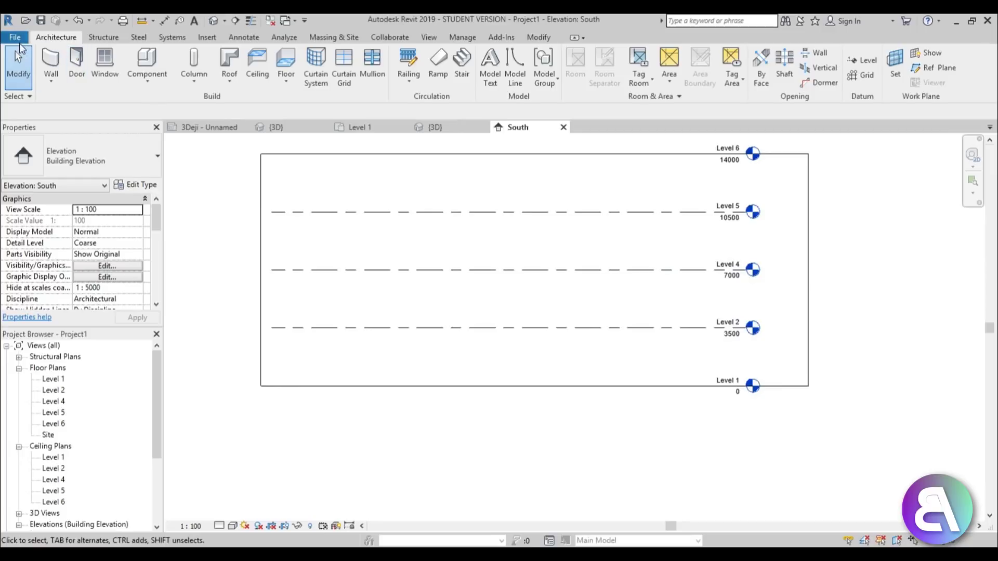
click(16, 38)
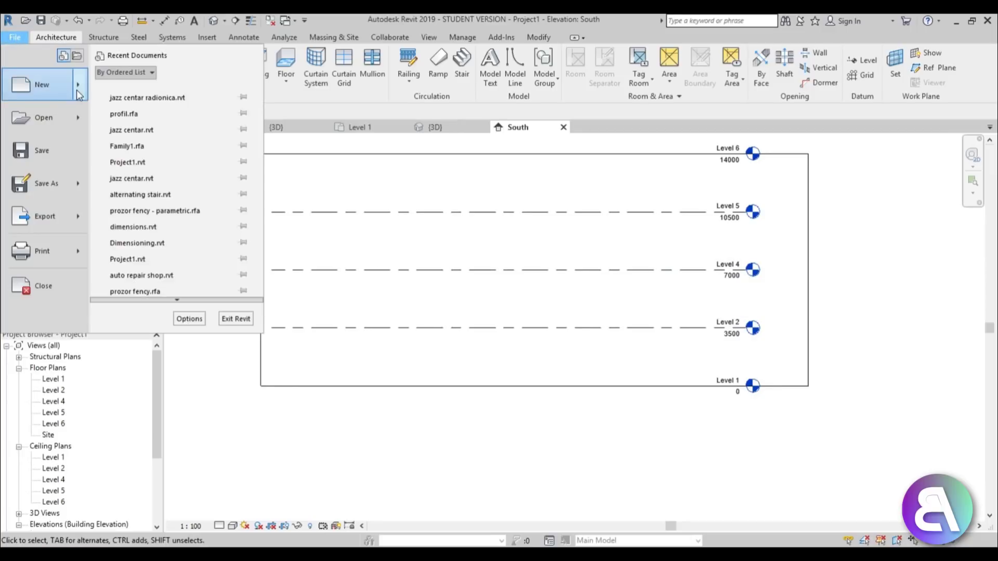
mouse_move(65, 94)
click(158, 126)
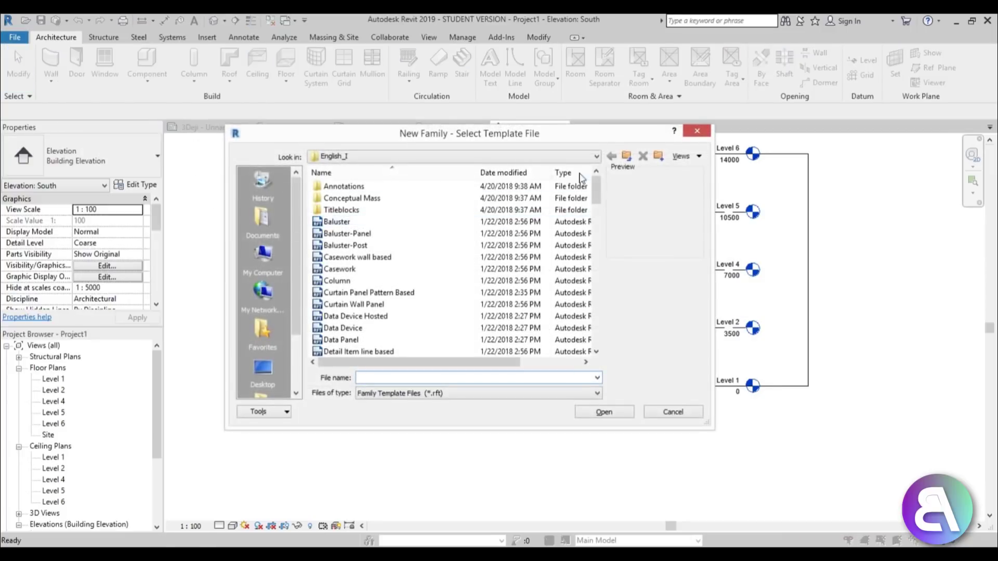
click(627, 157)
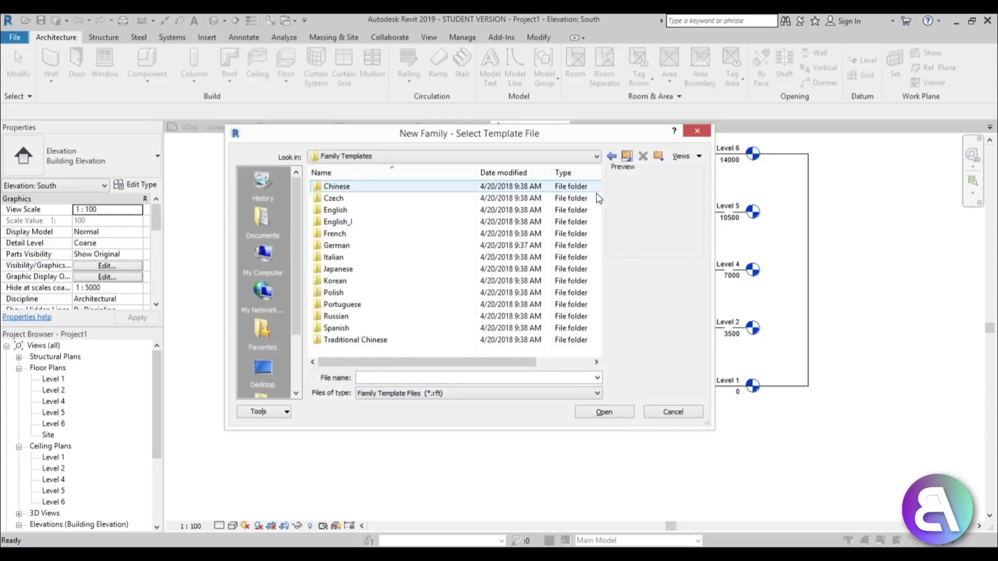
double_click(343, 210)
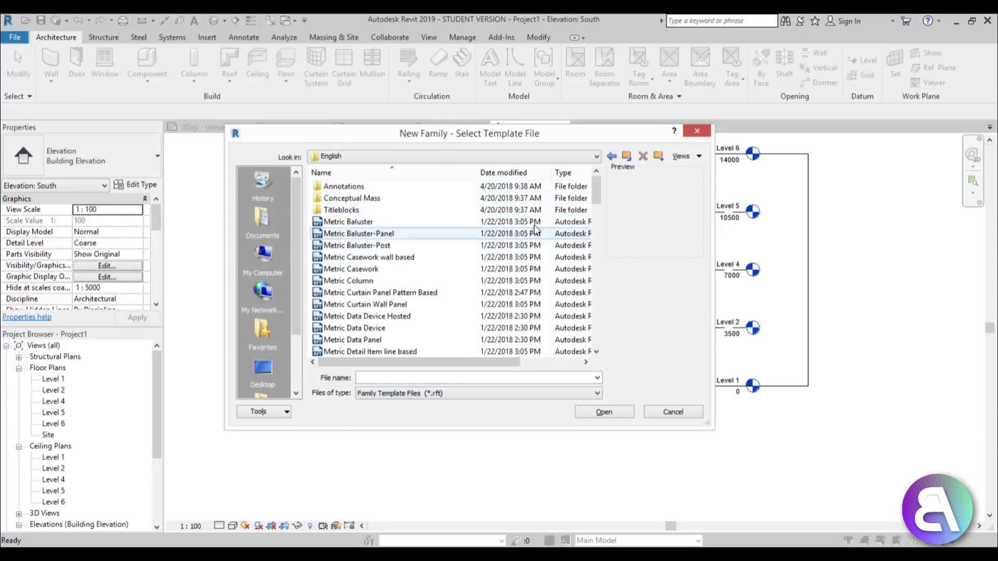
Find the Metric Profile template and create the new family from it
drag(595, 189, 612, 333)
scroll(614, 355, up, 6)
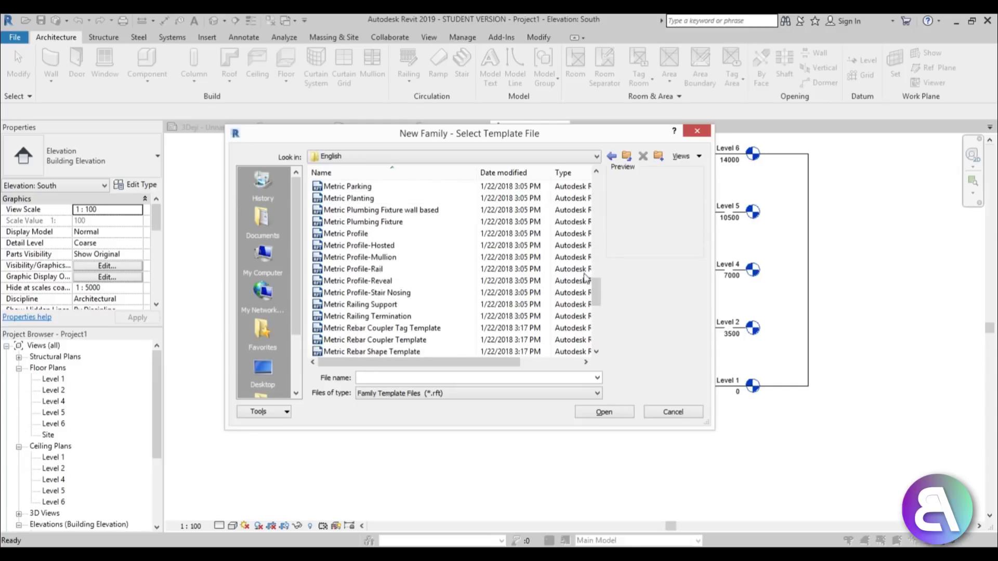
click(348, 235)
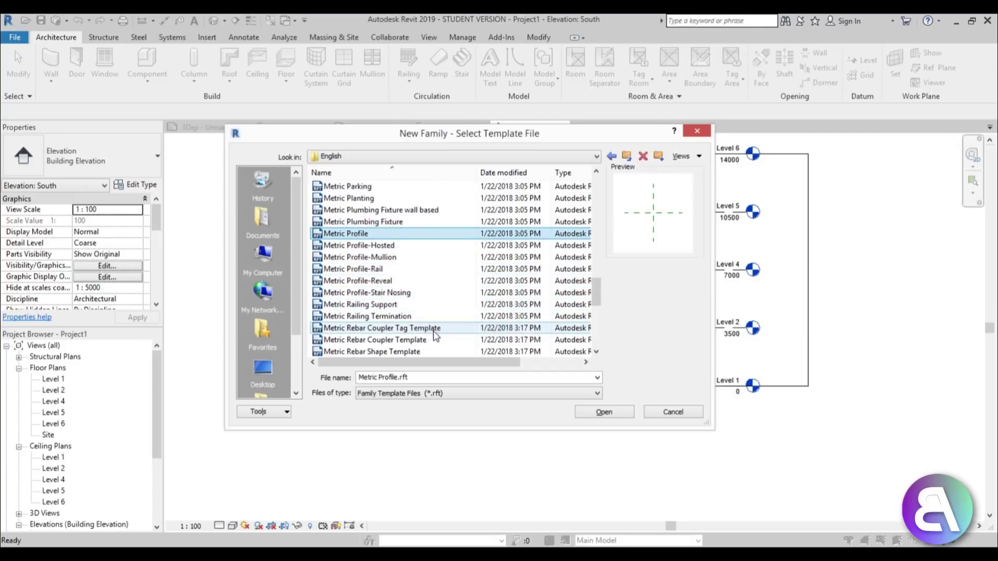
scroll(436, 335, down, 2)
scroll(435, 321, up, 1)
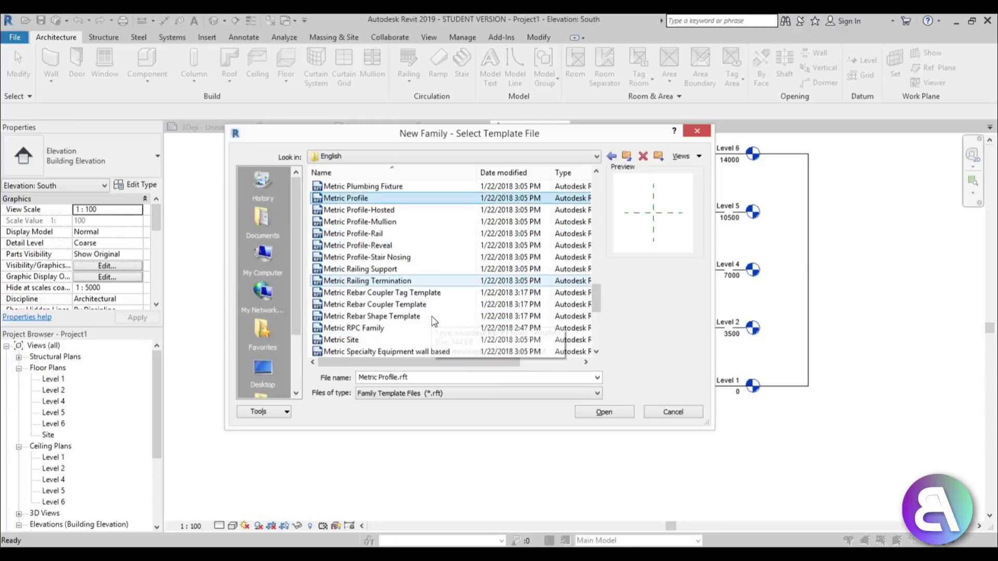
scroll(415, 307, up, 1)
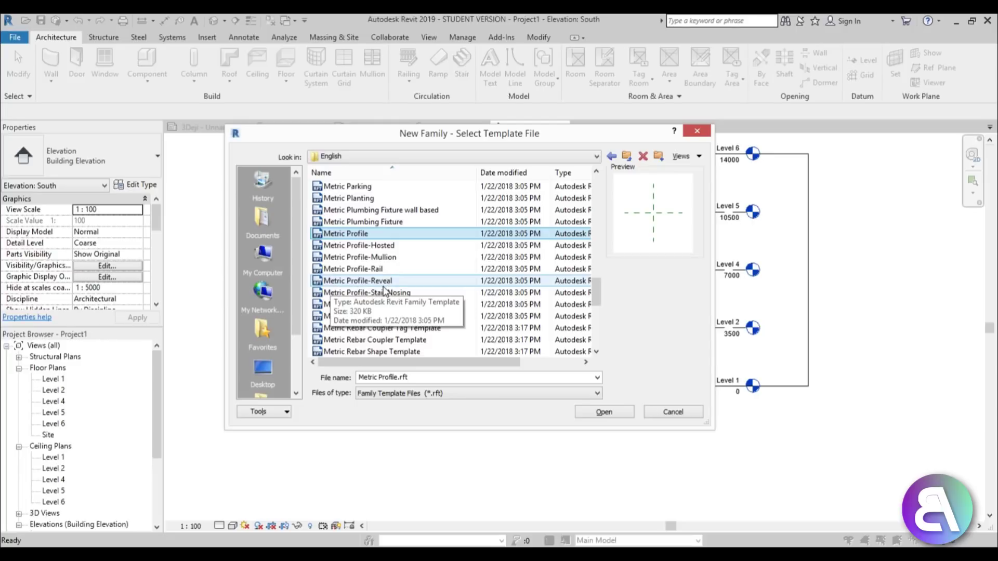
double_click(349, 239)
middle_drag(429, 262, 407, 200)
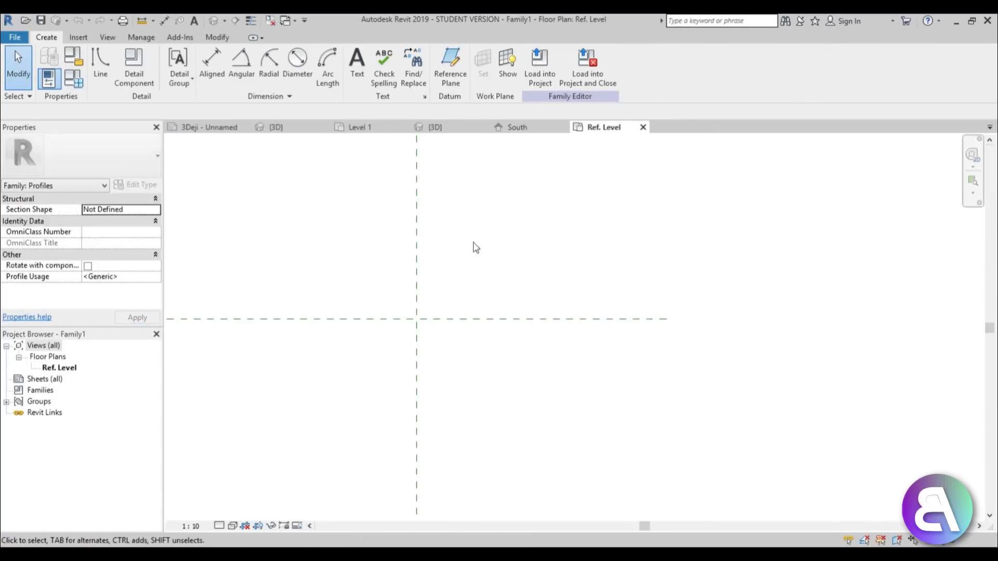
Sketch three guide lines around the reference planes: horizontal ones above (about 560 long) and below (about 600 long), plus a vertical one beyond the right side
click(101, 62)
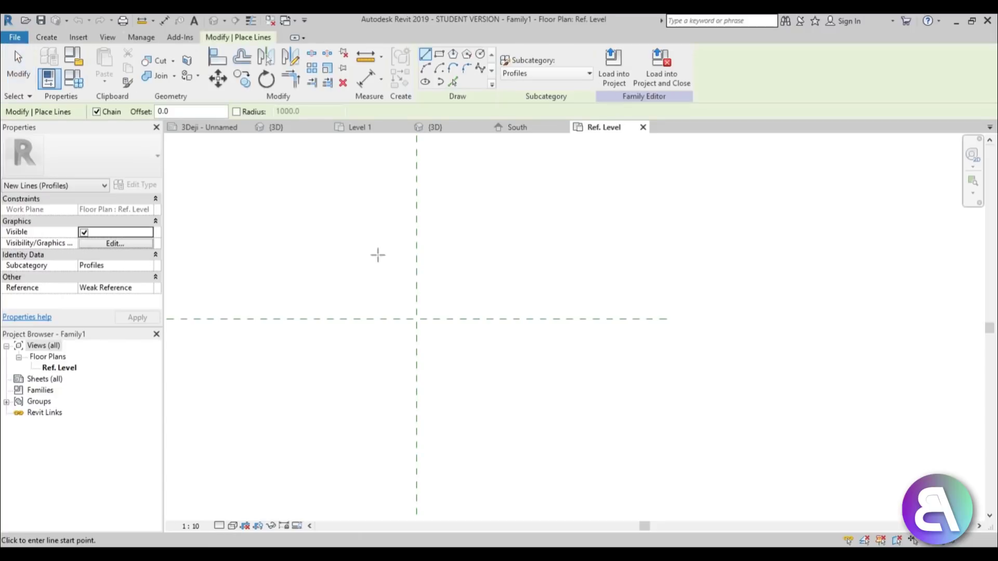
click(335, 202)
click(571, 203)
key(Escape)
scroll(508, 267, down, 2)
middle_drag(508, 267, 513, 201)
click(377, 296)
click(539, 296)
key(Escape)
click(545, 174)
click(545, 289)
key(Escape)
key(Escape)
Set the vertical guide line's distance from the vertical centre reference plane to 700
middle_drag(551, 263, 523, 296)
scroll(524, 296, up, 1)
click(523, 296)
click(462, 352)
text(70)
key(Return)
Set the upper guide line's distance from the horizontal reference plane to 700
scroll(434, 312, down, 1)
click(445, 248)
click(449, 219)
drag(508, 330, 481, 276)
click(499, 252)
text(70)
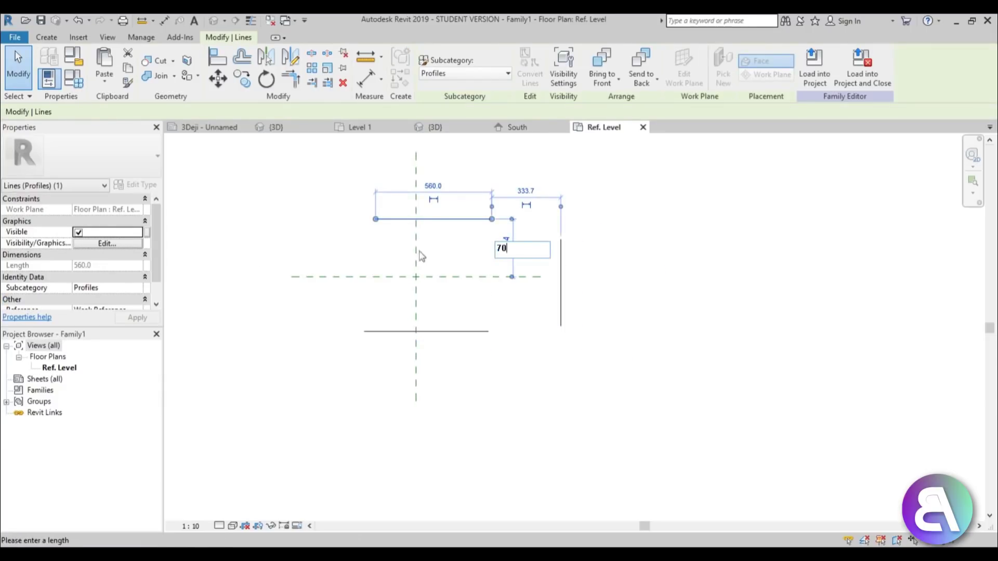
text(0)
key(Return)
Set the distance between the lower and upper horizontal guide lines to 1400
scroll(486, 270, down, 1)
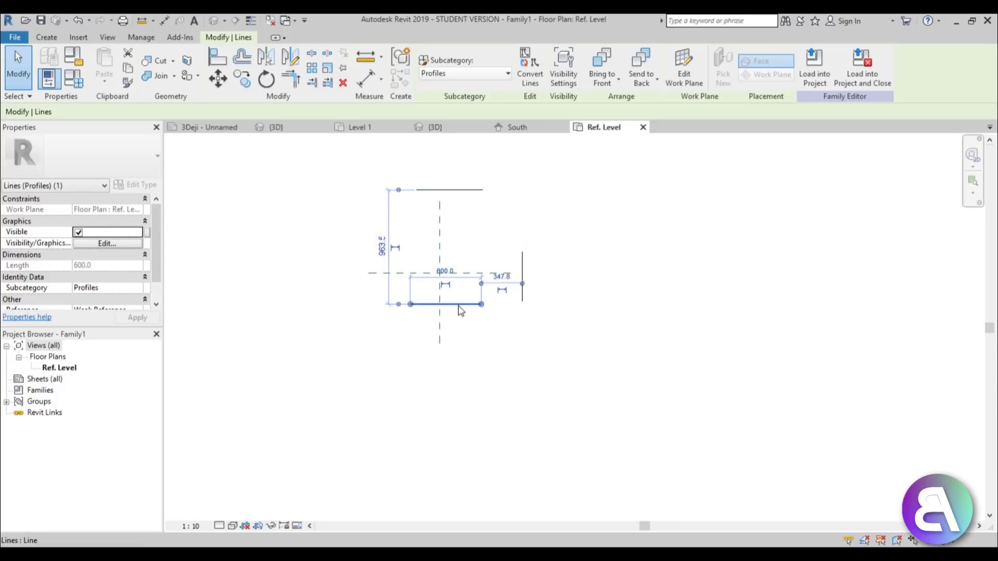
click(382, 248)
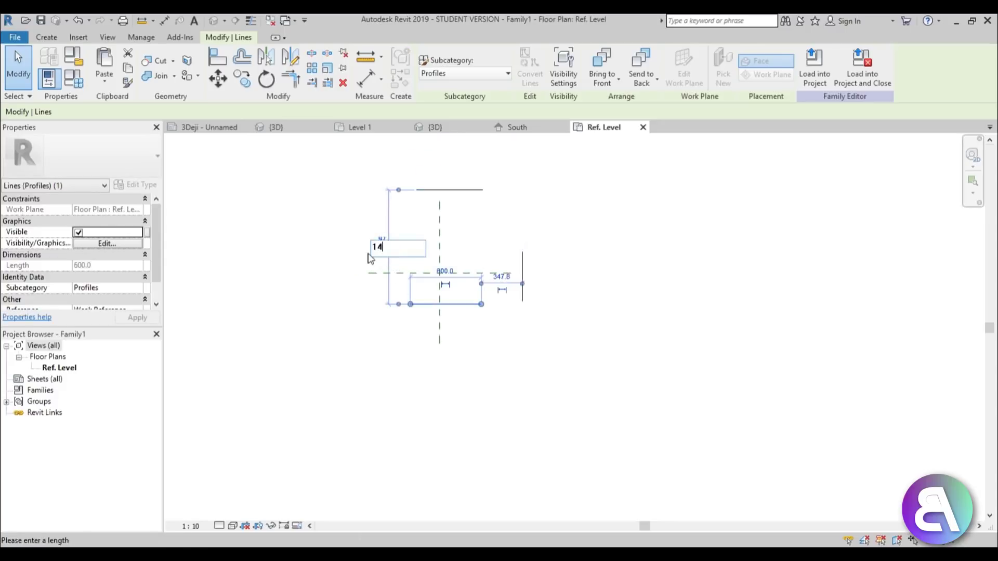
text(1400)
key(Return)
click(487, 265)
scroll(487, 264, up, 1)
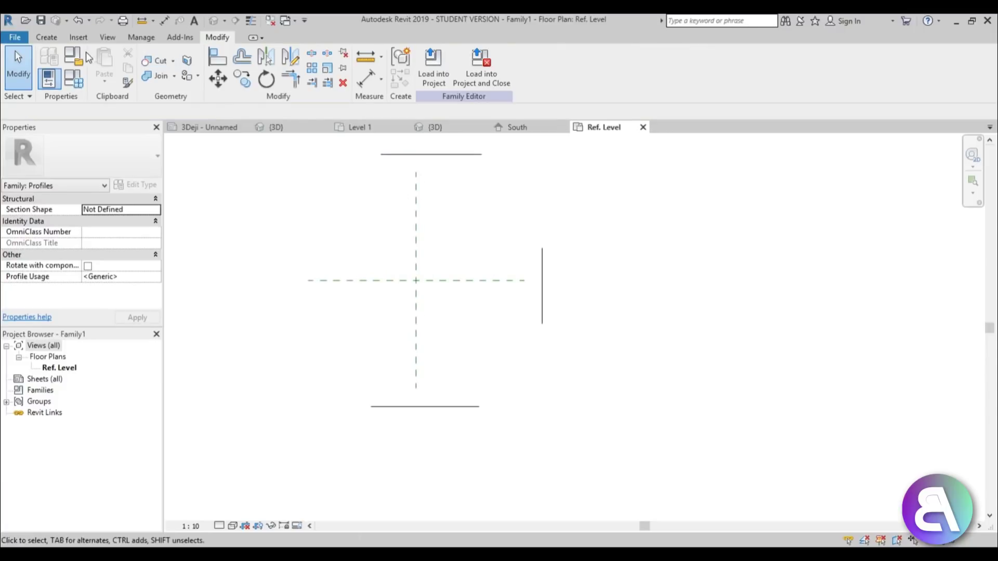
Draw two diagonal lines from the upper and lower guides at the vertical centre plane, meeting on the vertical guide at the horizontal plane
click(46, 37)
click(101, 67)
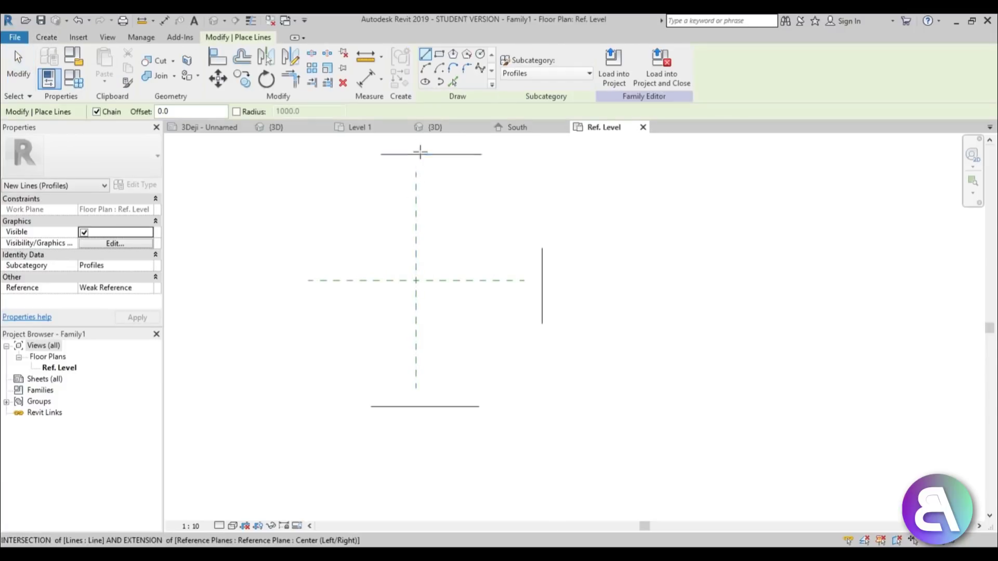
click(416, 154)
click(542, 280)
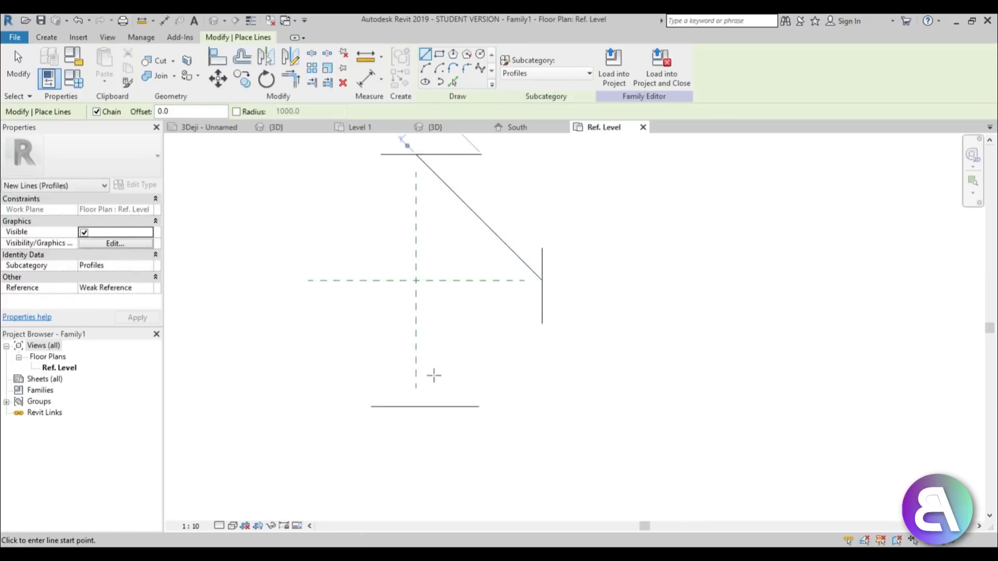
click(415, 406)
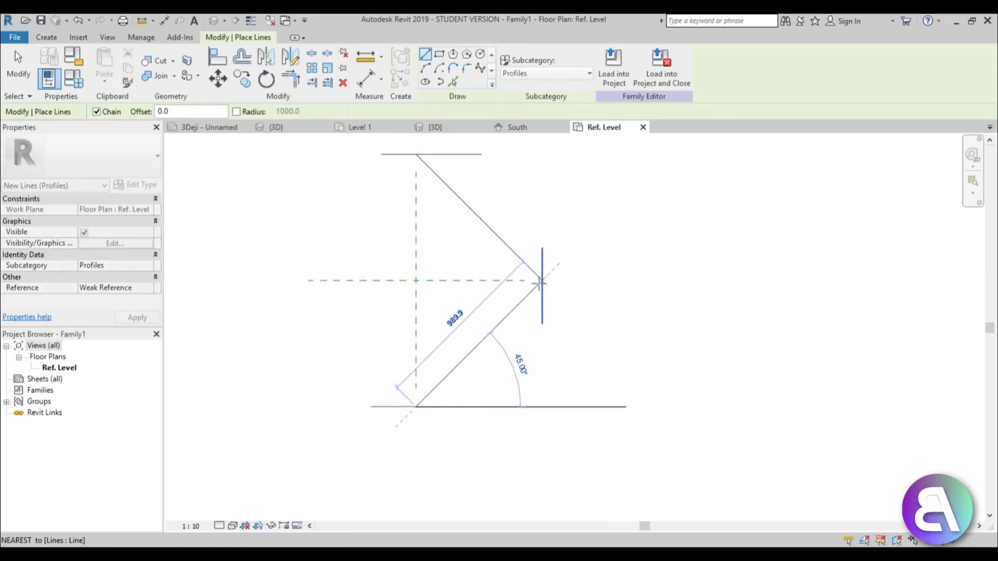
key(Escape)
key(Escape)
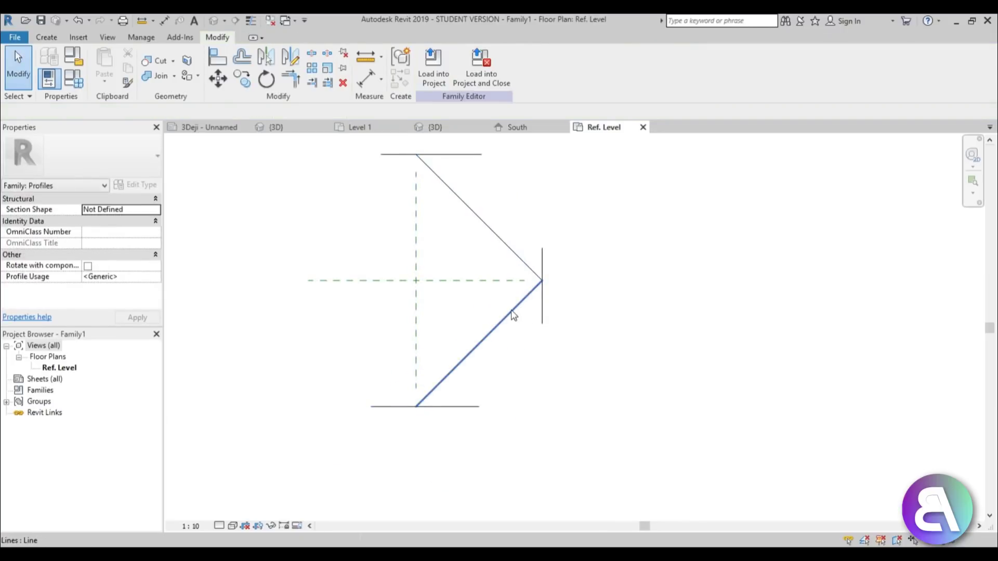
Offset both diagonal lines inward by 80 by picking them
click(46, 39)
click(100, 66)
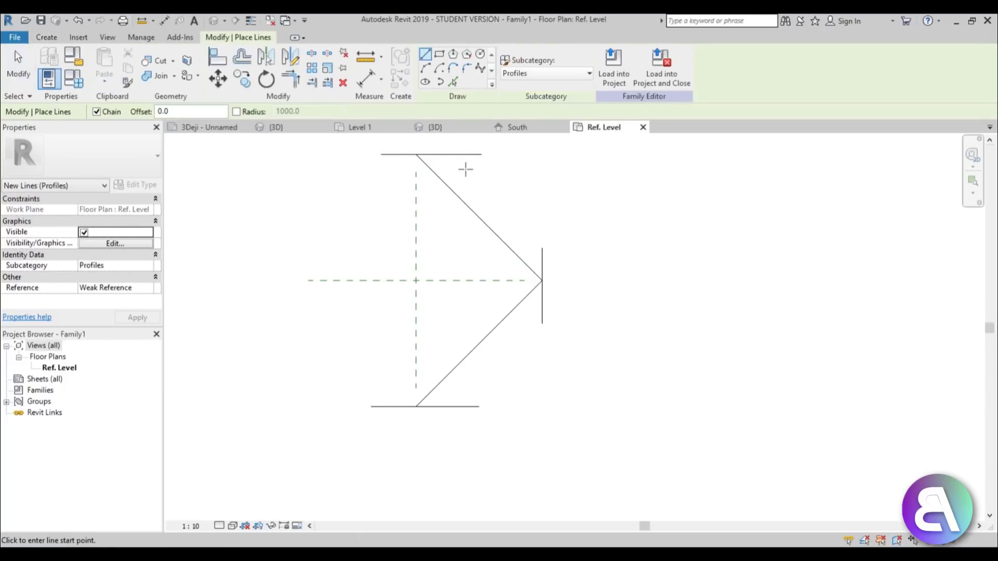
click(454, 82)
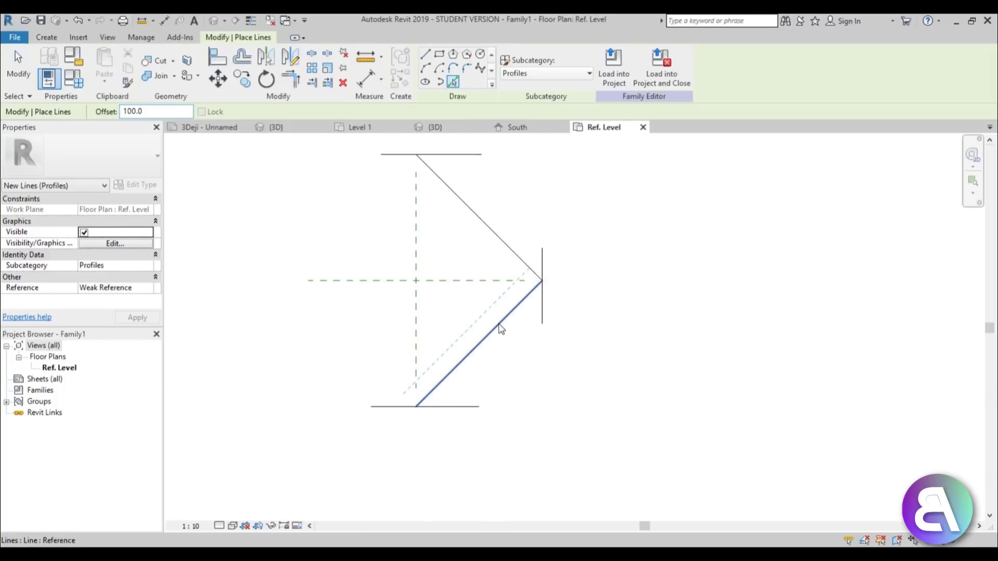
text(80.0)
key(Escape)
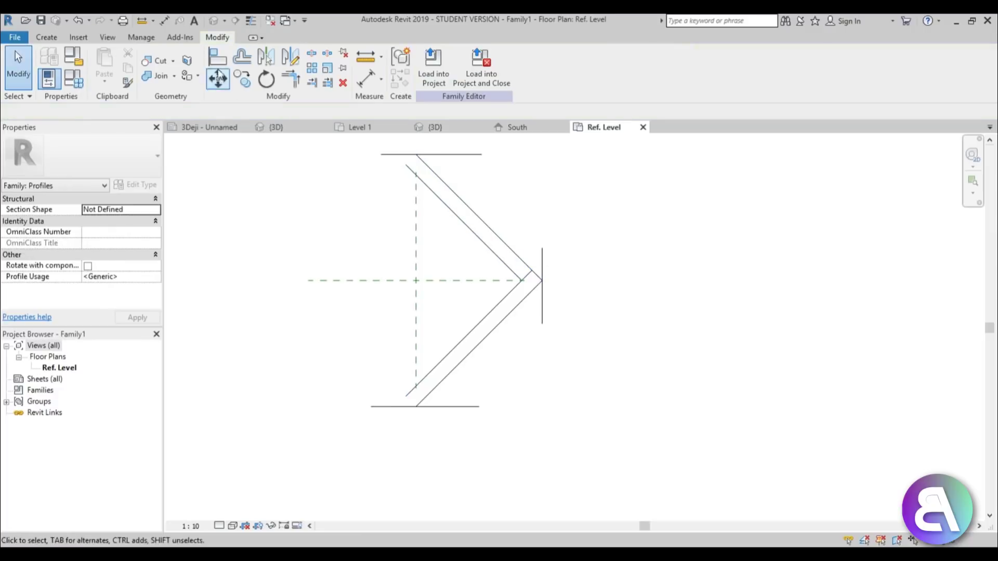
Draw a vertical line down along the centre reference plane from the upper end of the outer diagonal
key(l)
key(i)
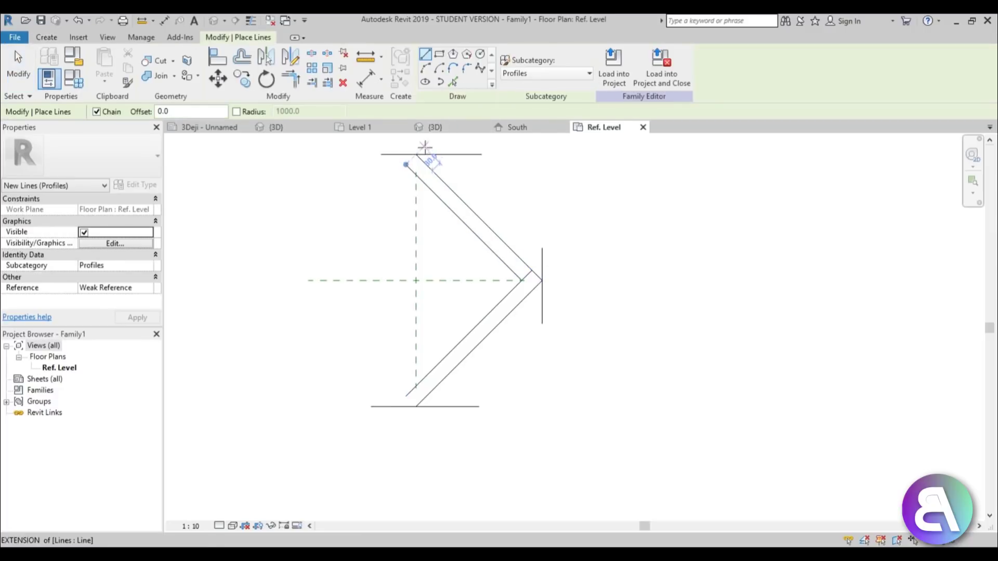
click(417, 154)
key(Escape)
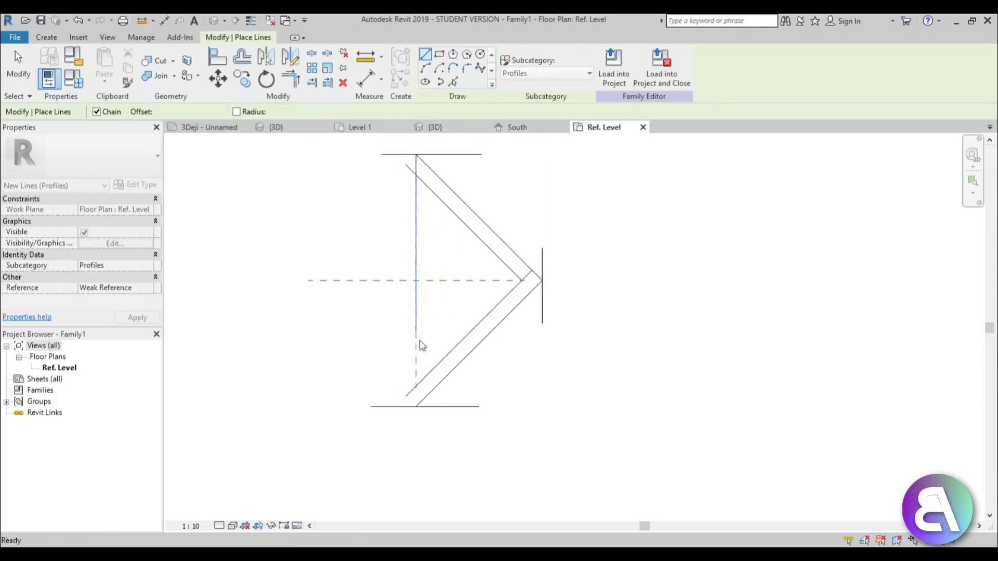
key(Escape)
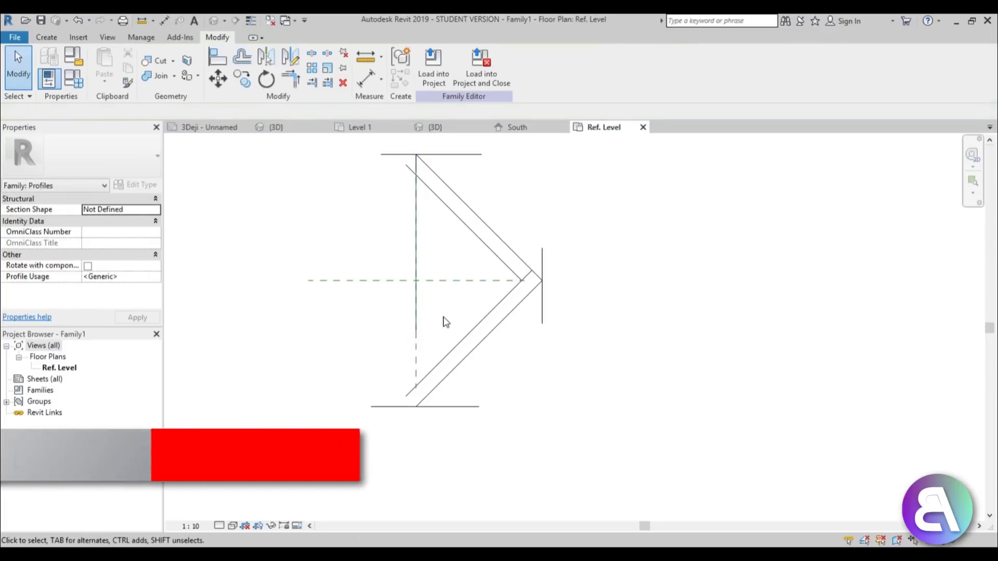
Extend the vertical line to the lower outer diagonal and trim the two inner diagonals into a clean corner
key(t)
key(r)
click(439, 367)
click(417, 340)
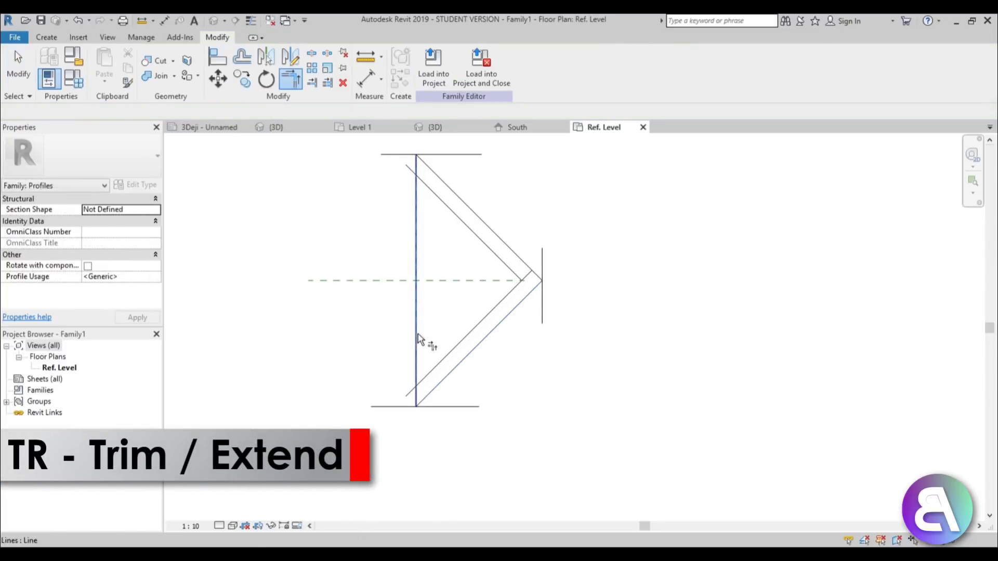
click(416, 197)
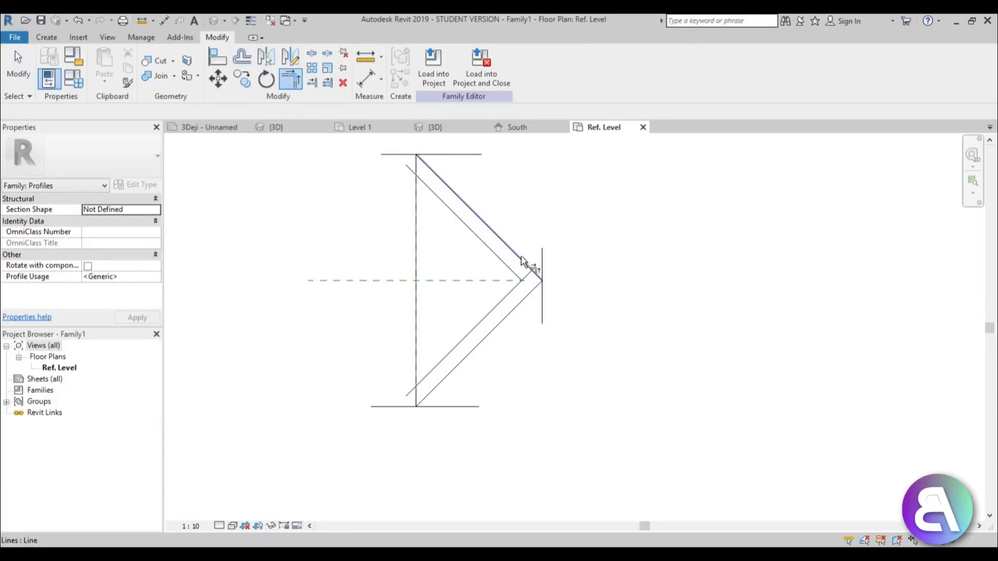
click(522, 280)
key(Escape)
key(Escape)
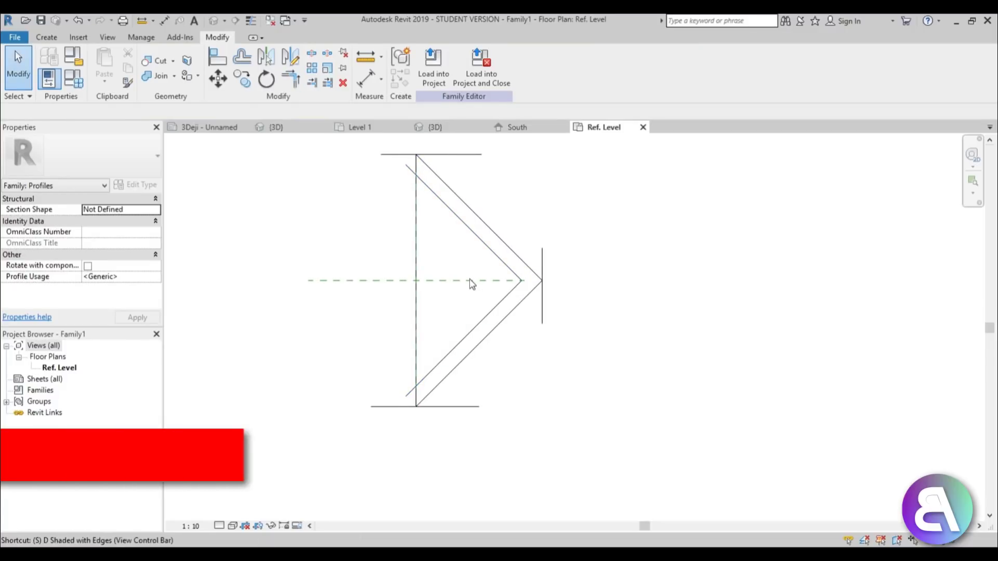
Split the vertical line near its middle and trim the pieces to the inner diagonals, closing both ends of the V-shaped profile
key(s)
key(l)
click(417, 267)
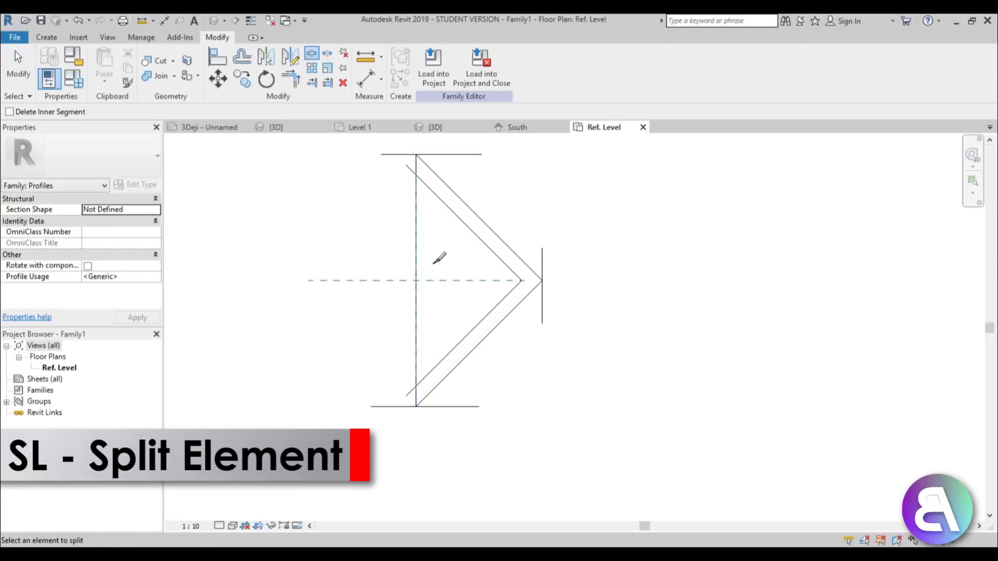
key(Escape)
key(t)
key(r)
click(424, 183)
click(417, 170)
click(427, 387)
click(418, 400)
key(Escape)
Delete the two horizontal guide lines and the vertical guide line
click(445, 407)
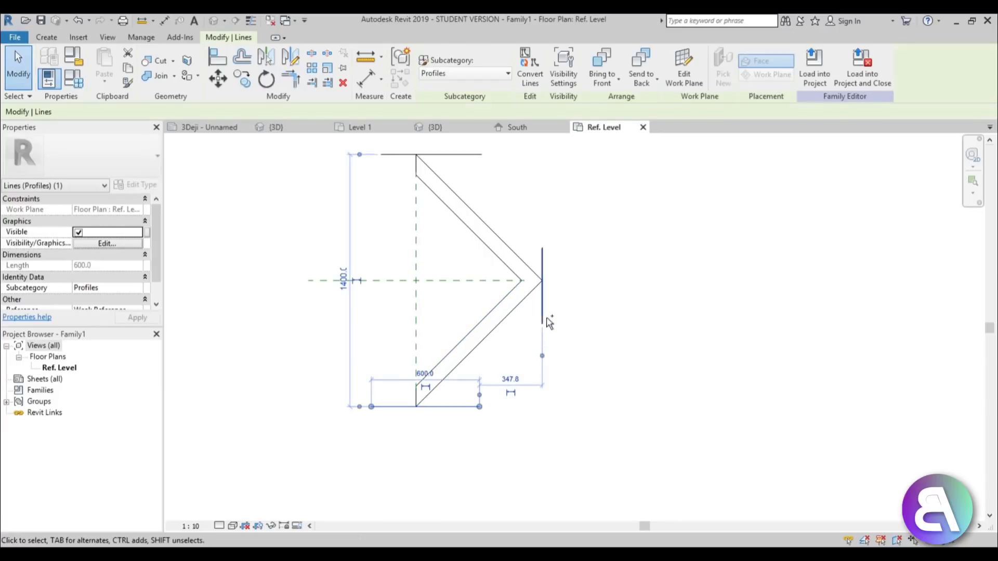
ctrl+click(542, 291)
ctrl+click(460, 155)
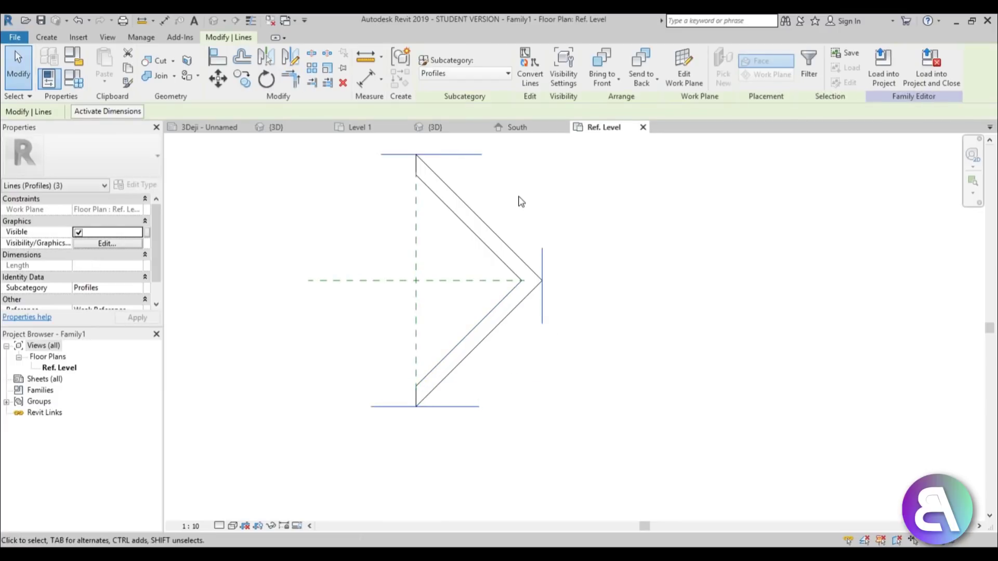
key(Delete)
scroll(507, 201, down, 2)
middle_drag(492, 228, 463, 265)
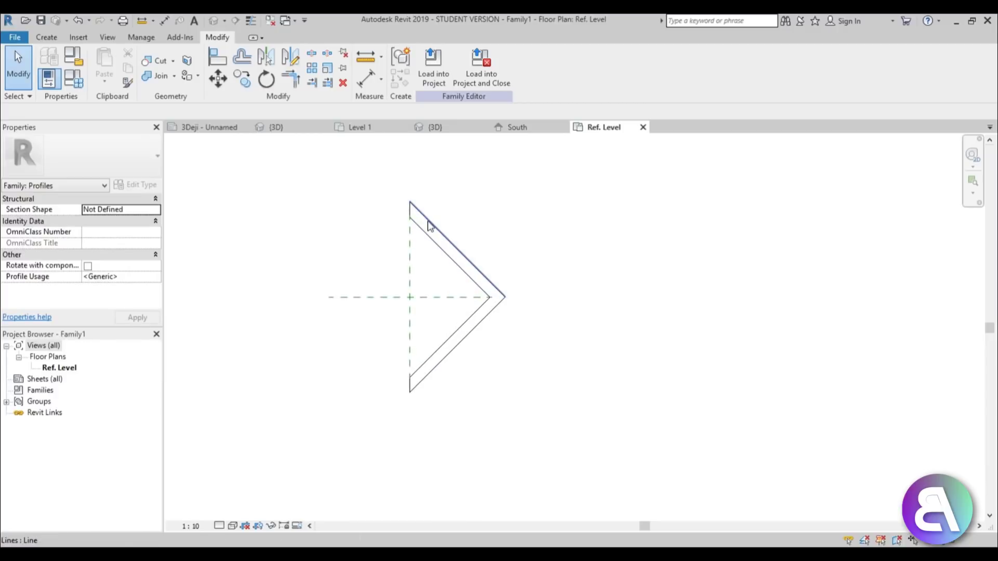
Load the V-shaped profile family into Project1
click(434, 70)
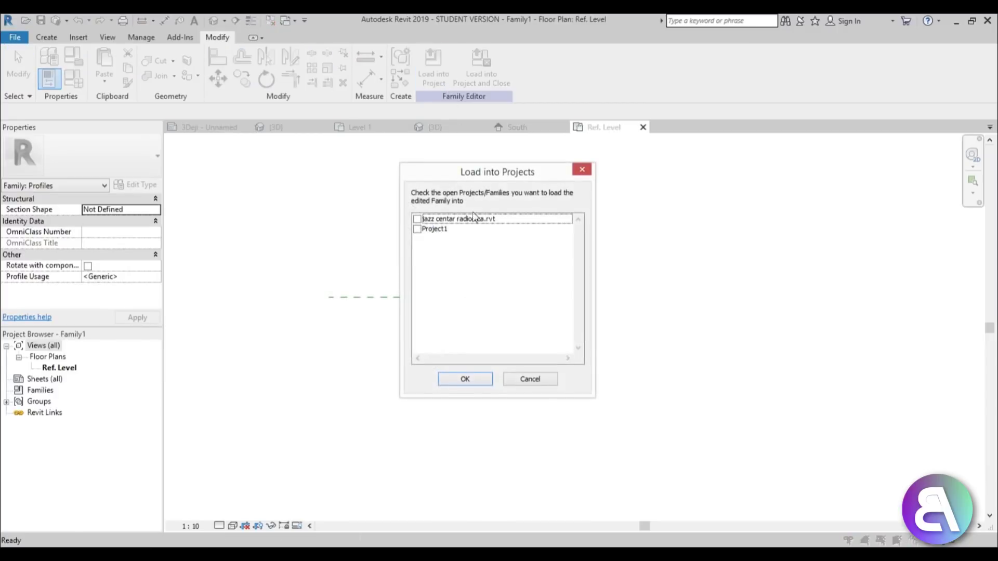
click(417, 230)
click(491, 379)
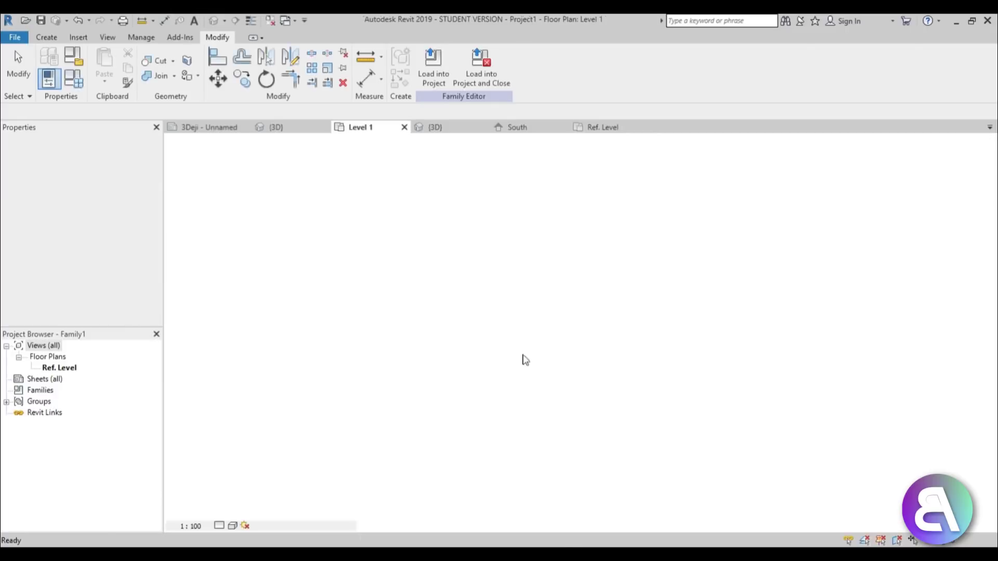
Start a wall sweep in the 3D view and set the Cornice type's profile to Family1 : Family1
scroll(481, 401, up, 4)
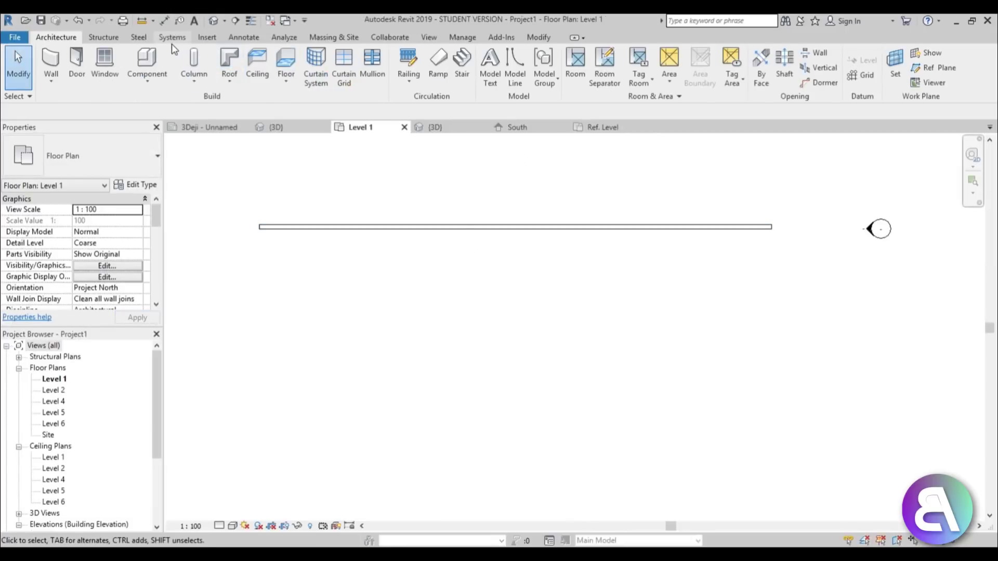
click(214, 21)
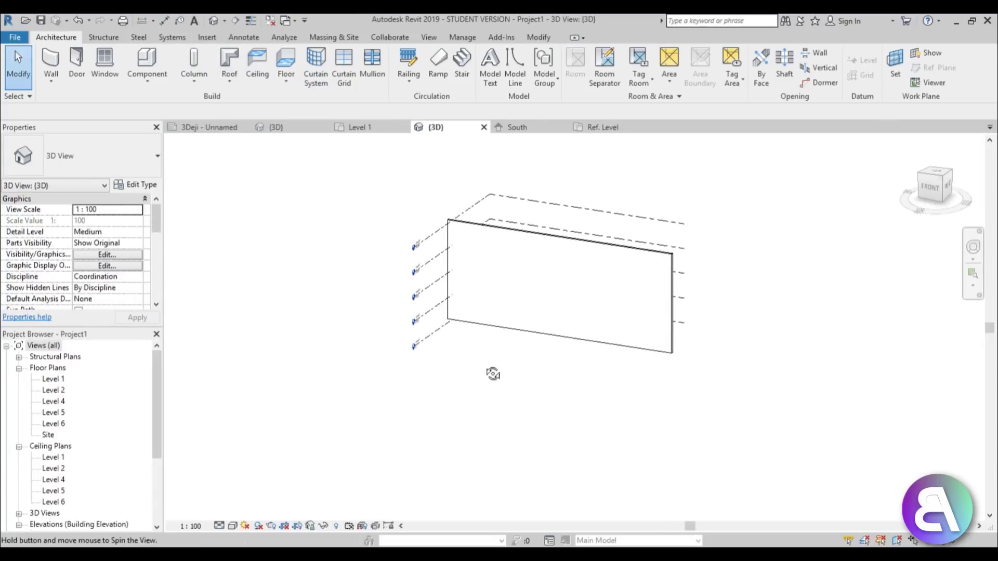
shift+middle_drag(505, 357, 400, 247)
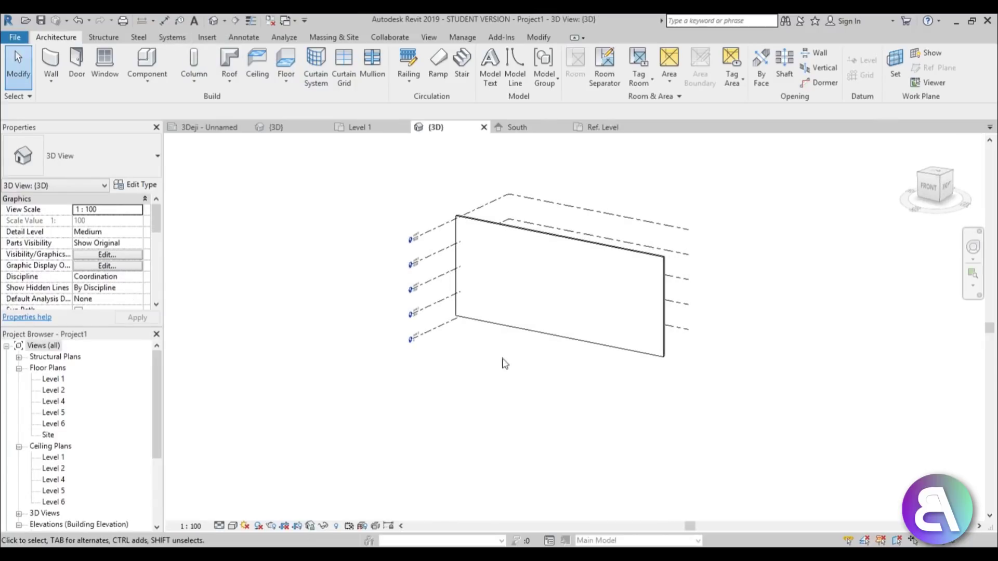
scroll(505, 364, up, 3)
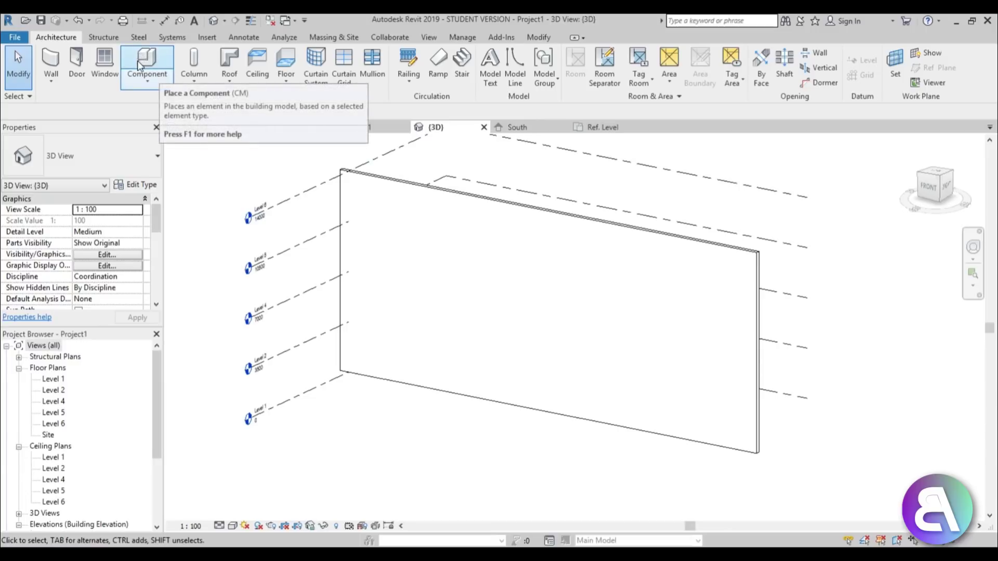
click(51, 83)
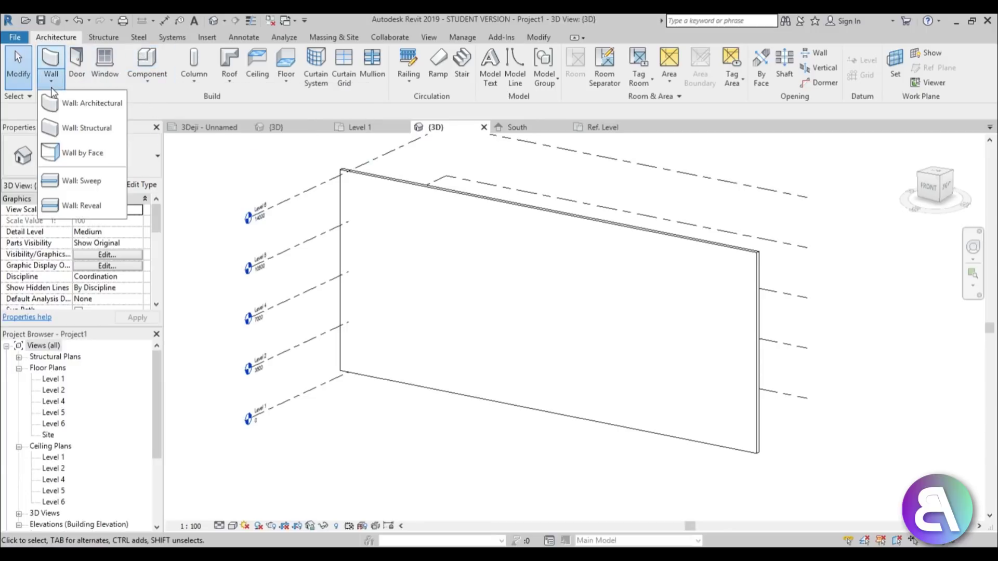
click(78, 180)
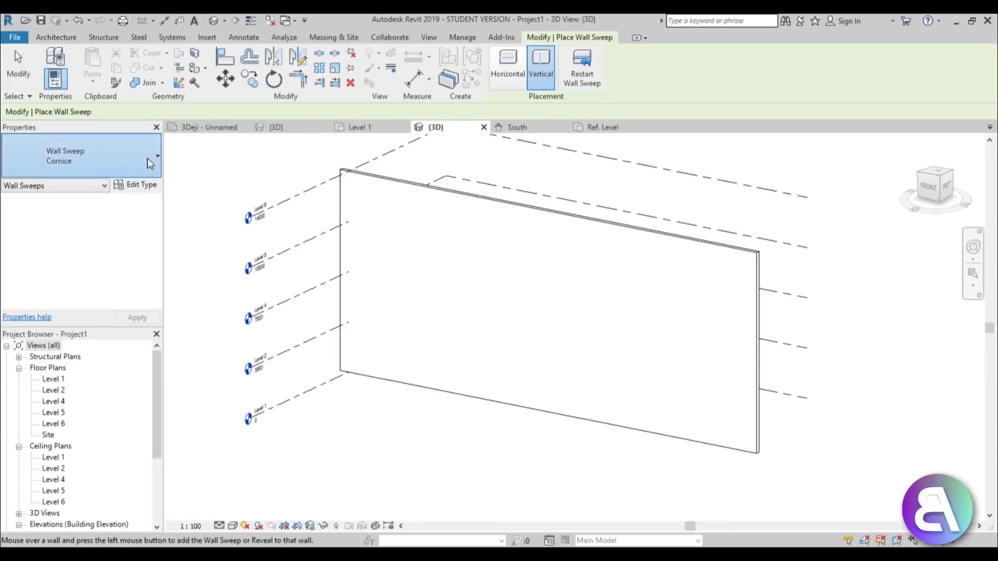
click(137, 184)
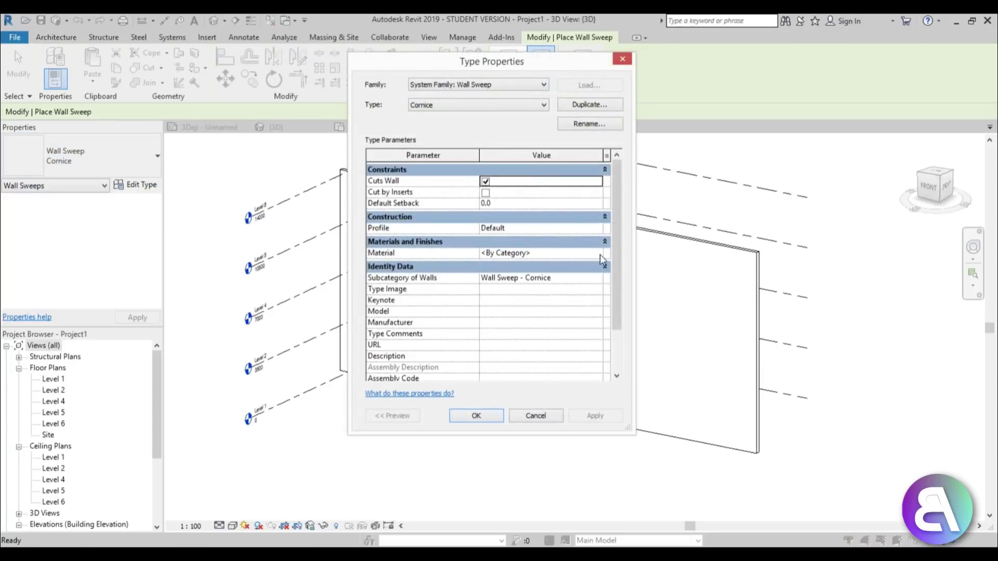
click(601, 230)
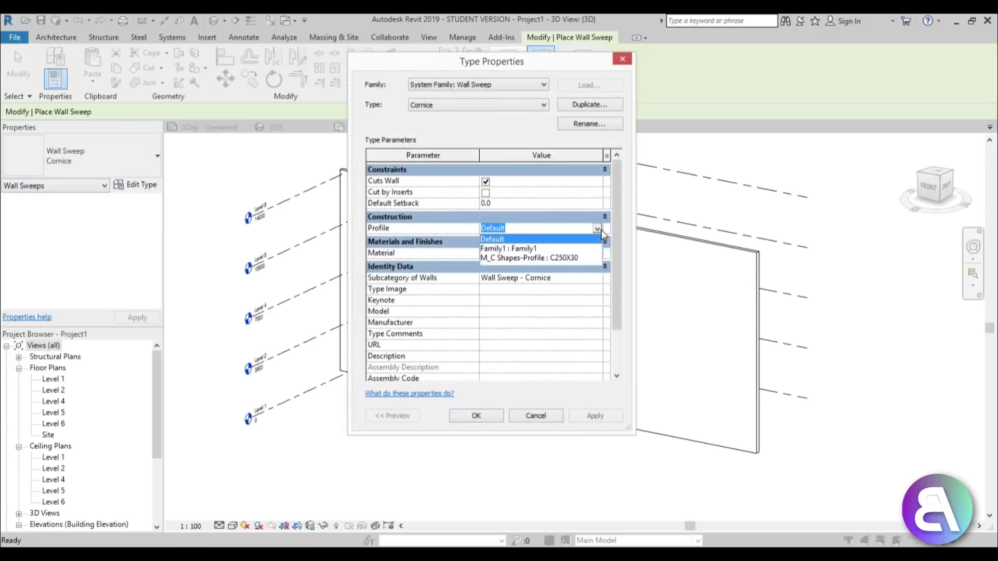
click(517, 249)
click(489, 420)
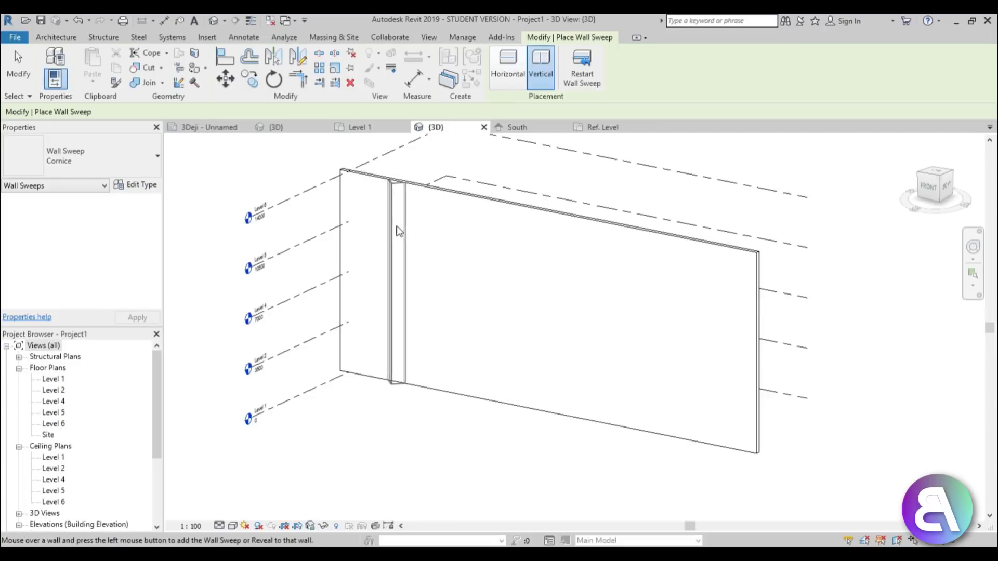
Place a vertical wall sweep near the wall's left end and a horizontal wall sweep along its upper part
click(387, 242)
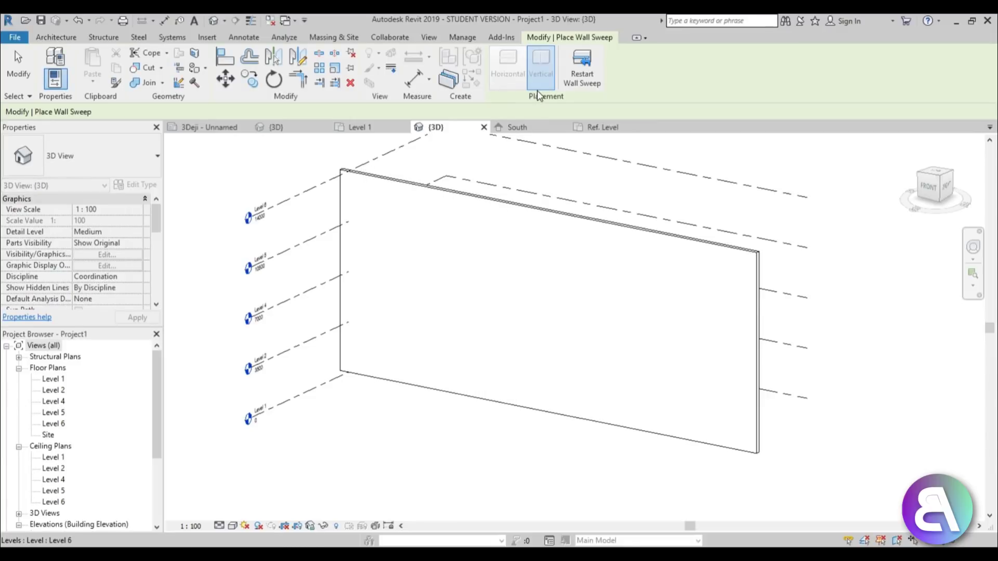
key(Escape)
click(47, 85)
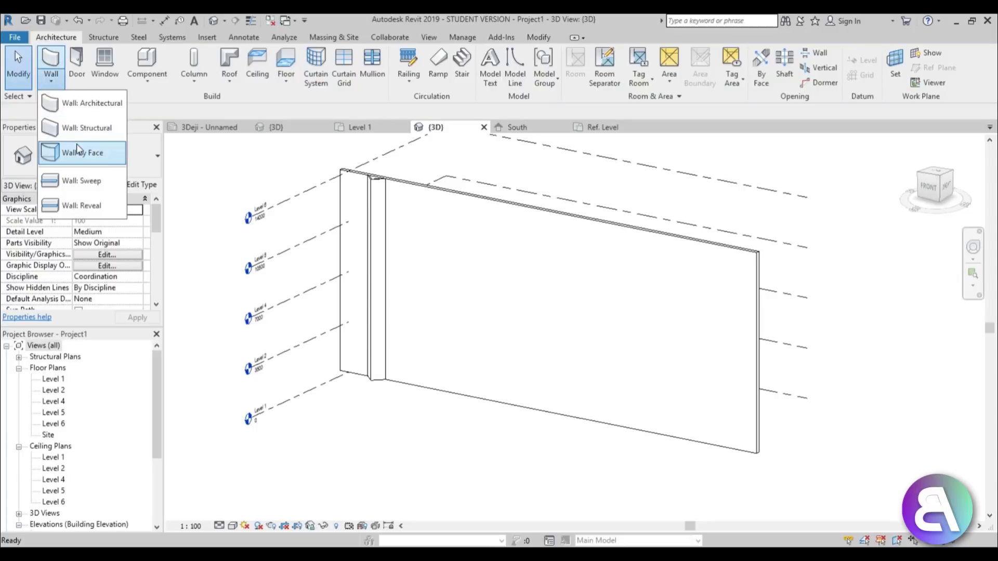
click(84, 180)
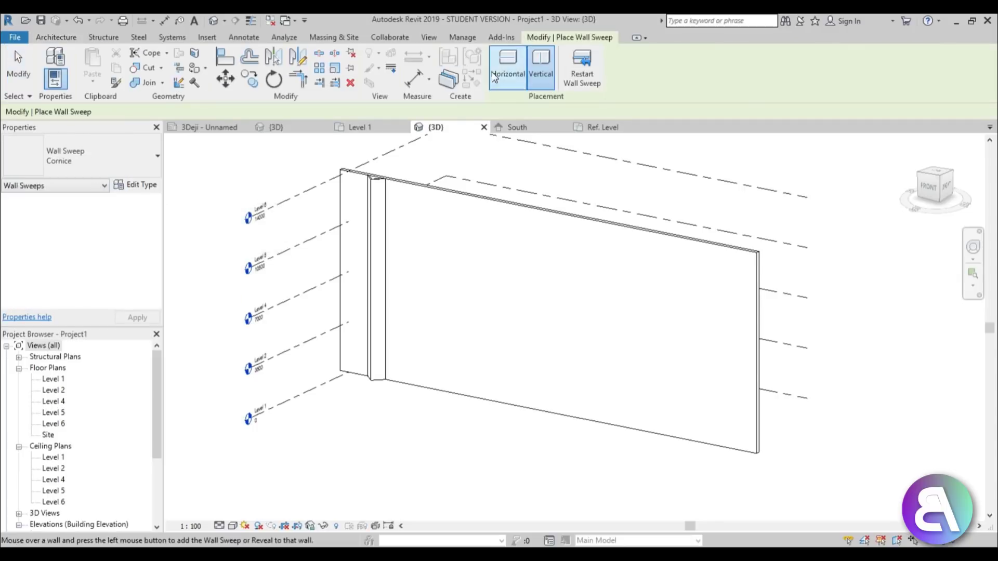
click(422, 241)
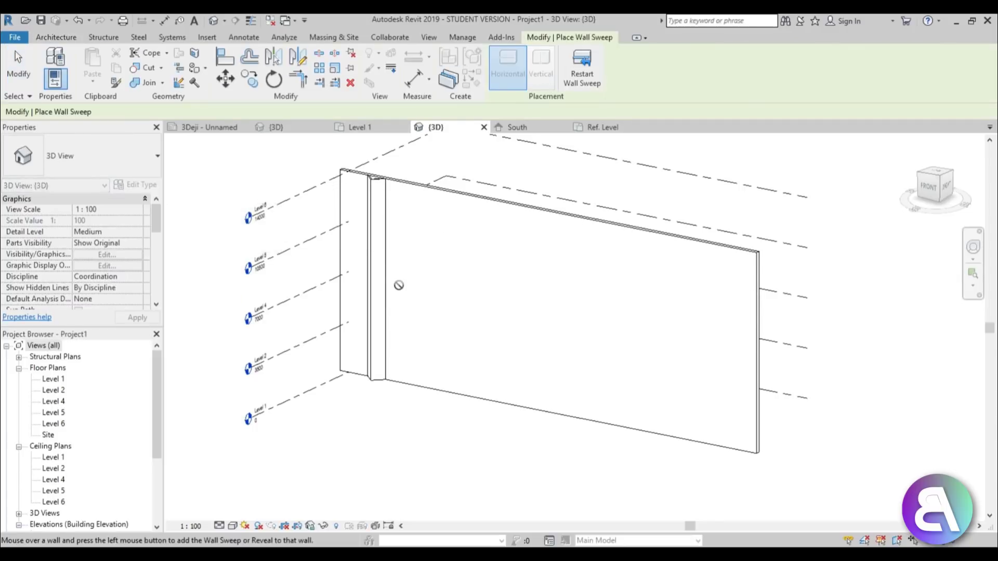
key(Escape)
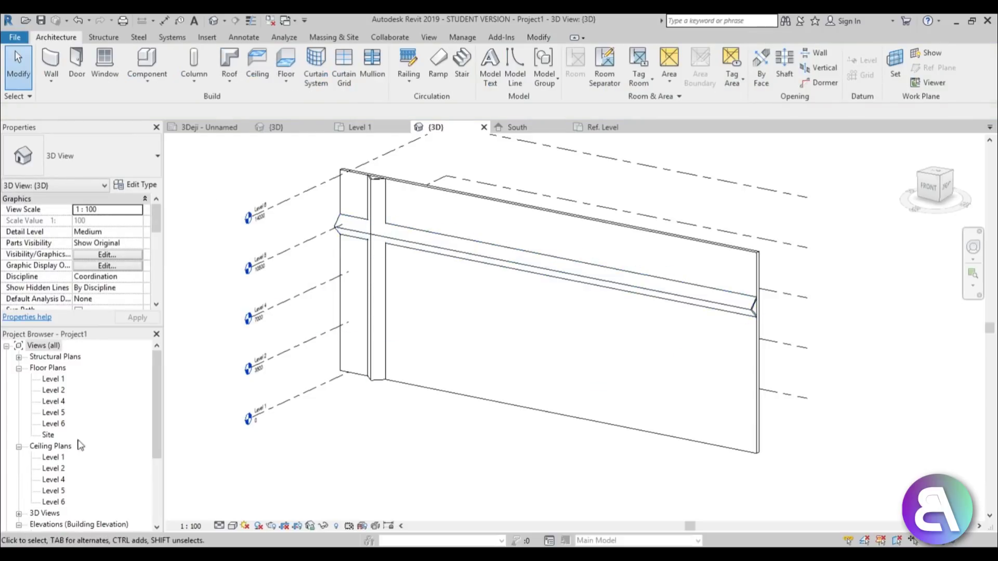
Open the South elevation to view the wall and its sweeps
drag(152, 408, 152, 484)
double_click(52, 446)
scroll(364, 220, up, 3)
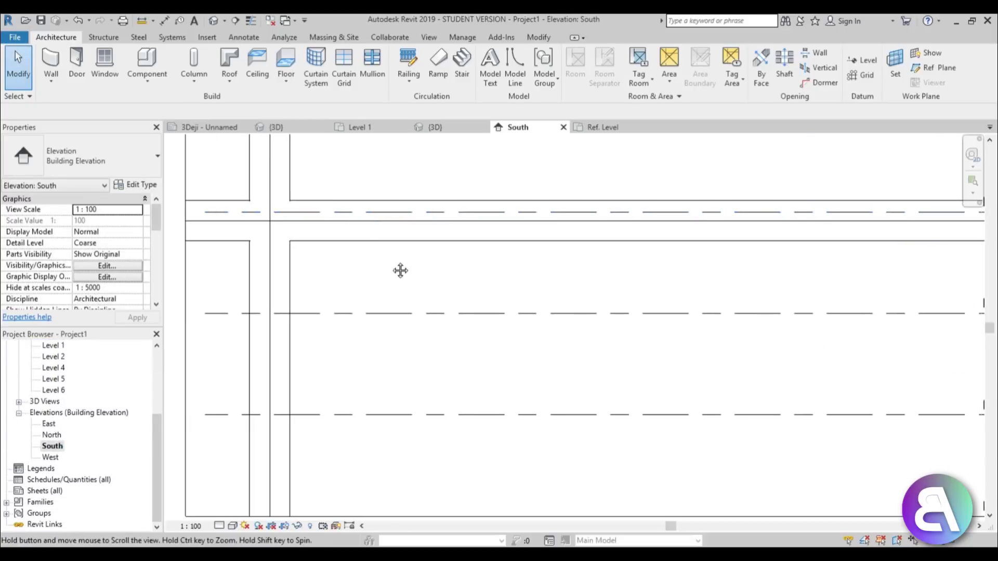
key(l)
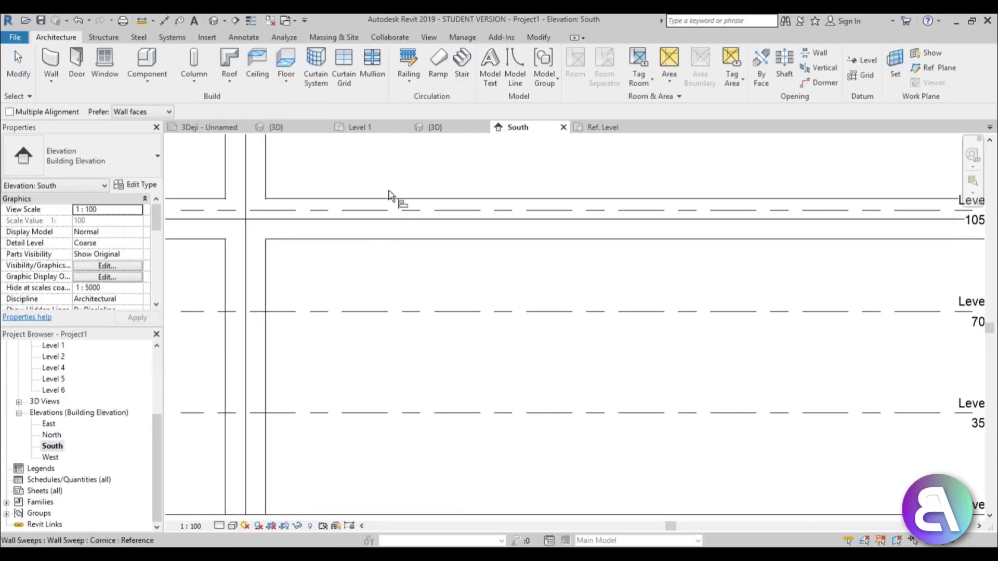
click(397, 215)
key(Escape)
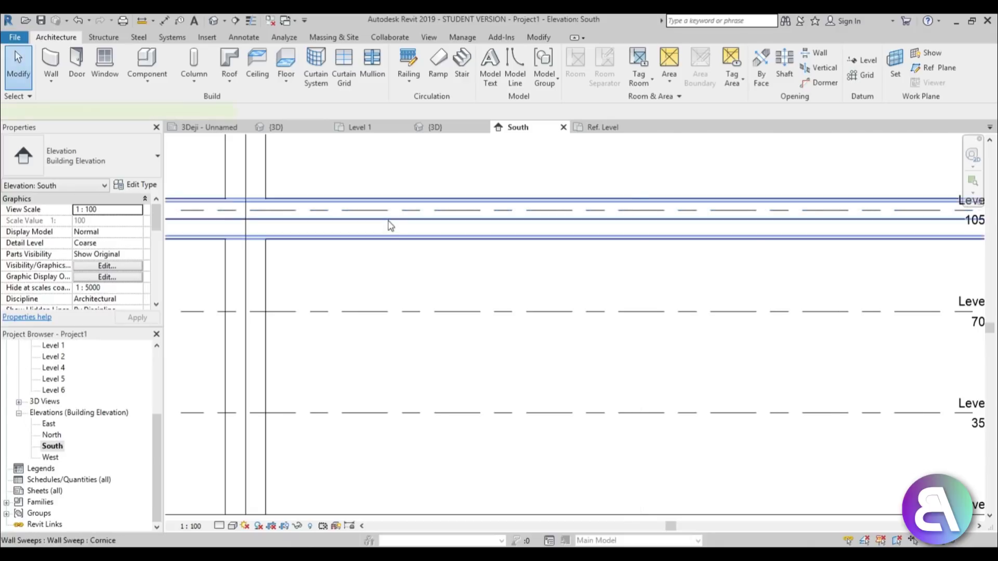
Move the horizontal wall sweep up so that its centreline lies on Level 5
click(388, 222)
scroll(388, 222, down, 5)
scroll(298, 196, up, 5)
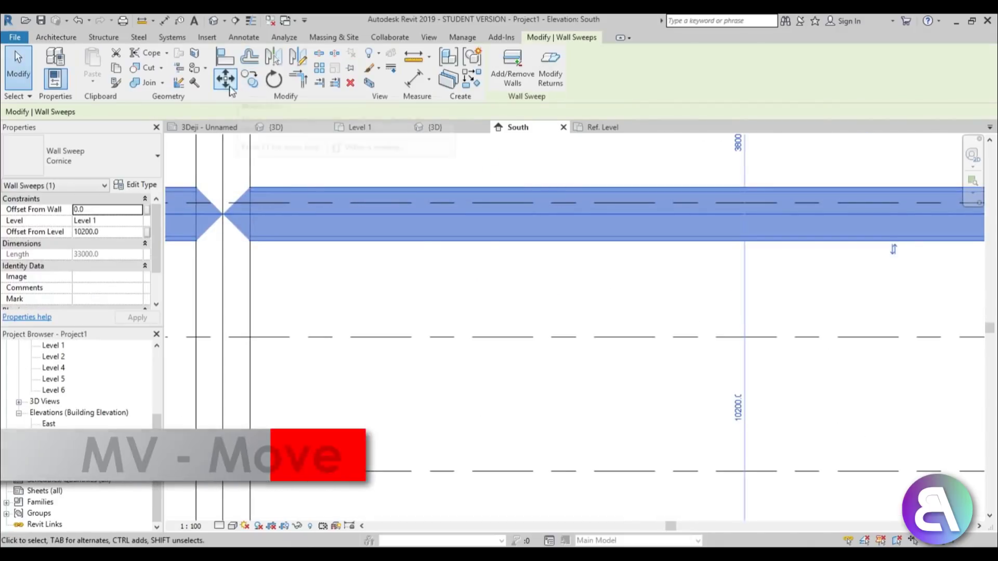
key(m)
key(v)
scroll(355, 207, up, 2)
click(354, 223)
click(357, 201)
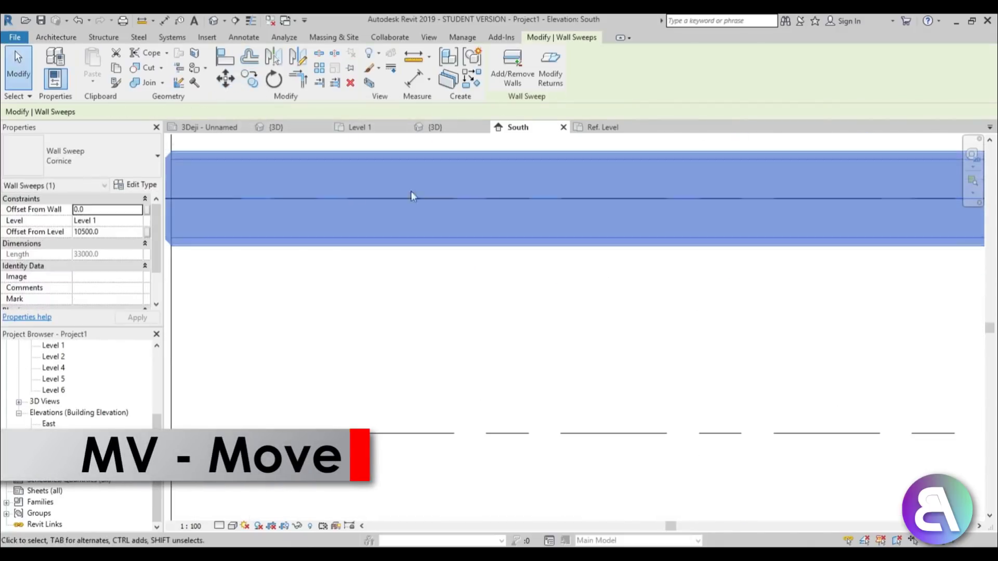
key(Escape)
Copy the Level 5 wall sweep down to Level 4 and Level 2, using the Multiple option
scroll(411, 208, down, 5)
click(382, 221)
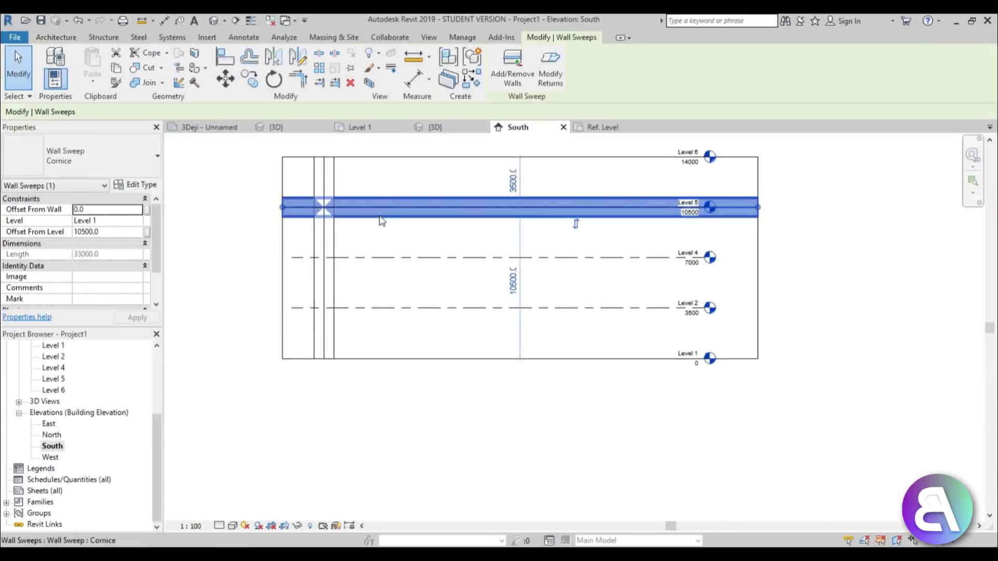
key(c)
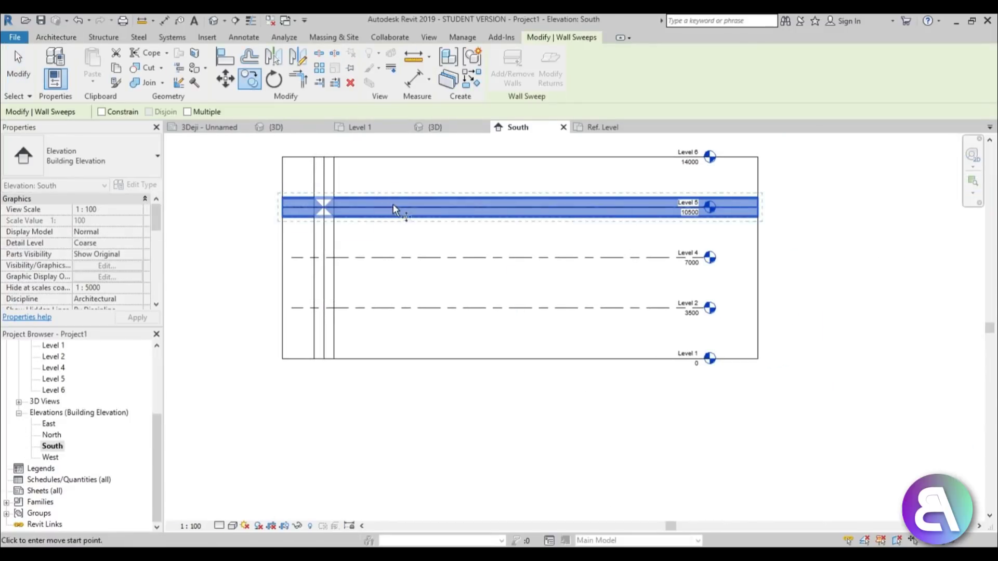
click(396, 209)
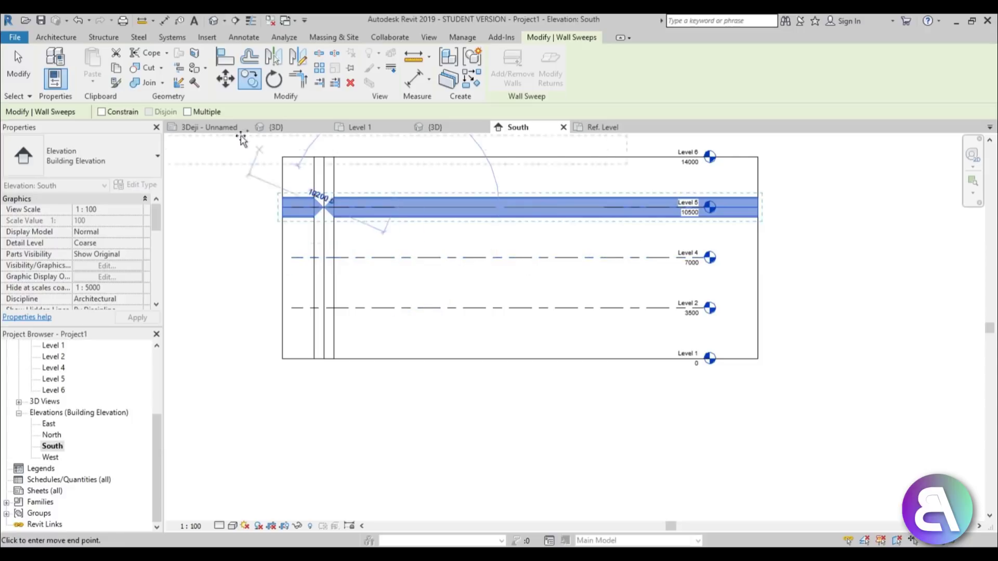
click(188, 111)
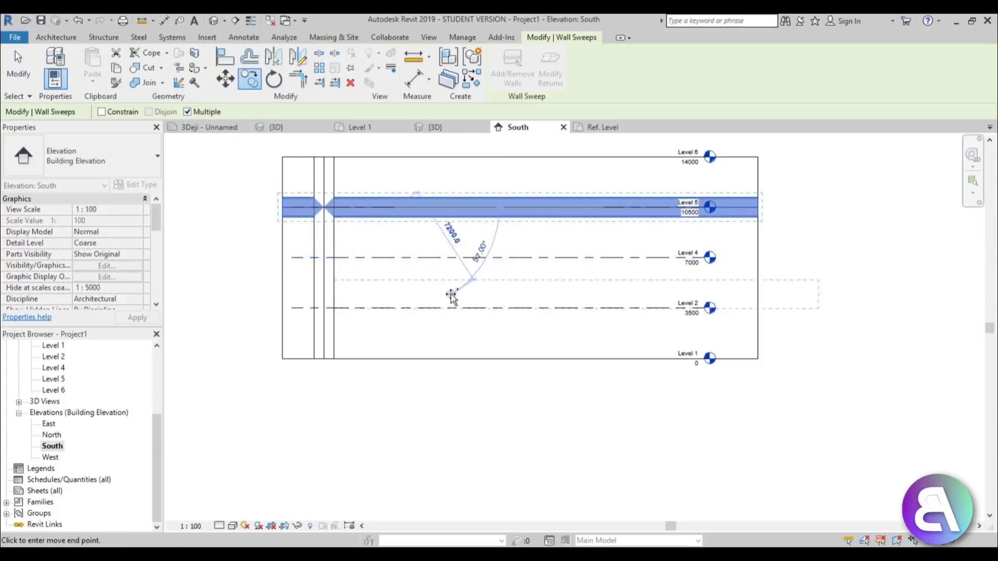
click(396, 260)
scroll(398, 286, up, 5)
key(Escape)
key(Escape)
scroll(366, 238, up, 3)
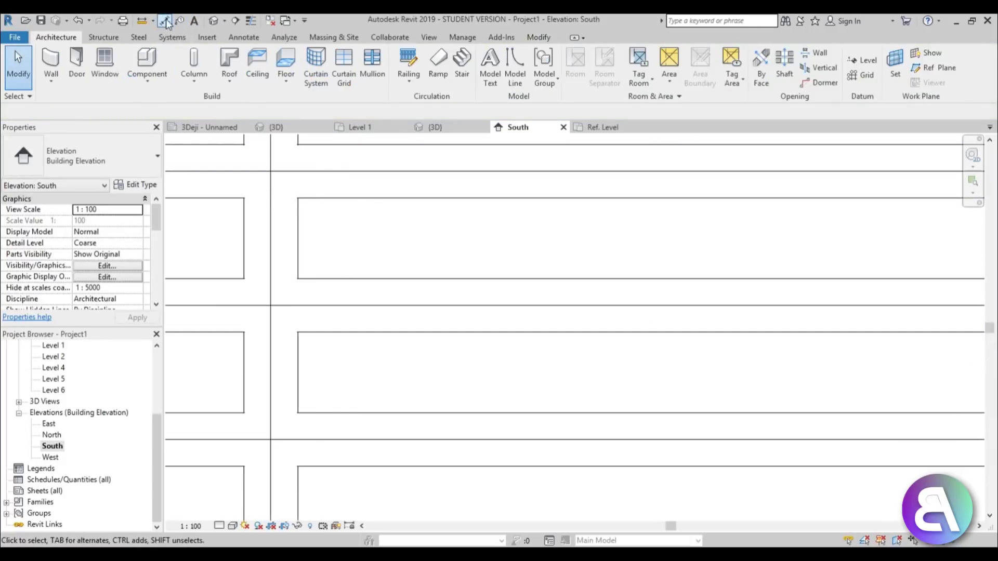
Measure the vertical distance between the centrelines of two neighbouring horizontal sweeps
click(141, 21)
click(407, 170)
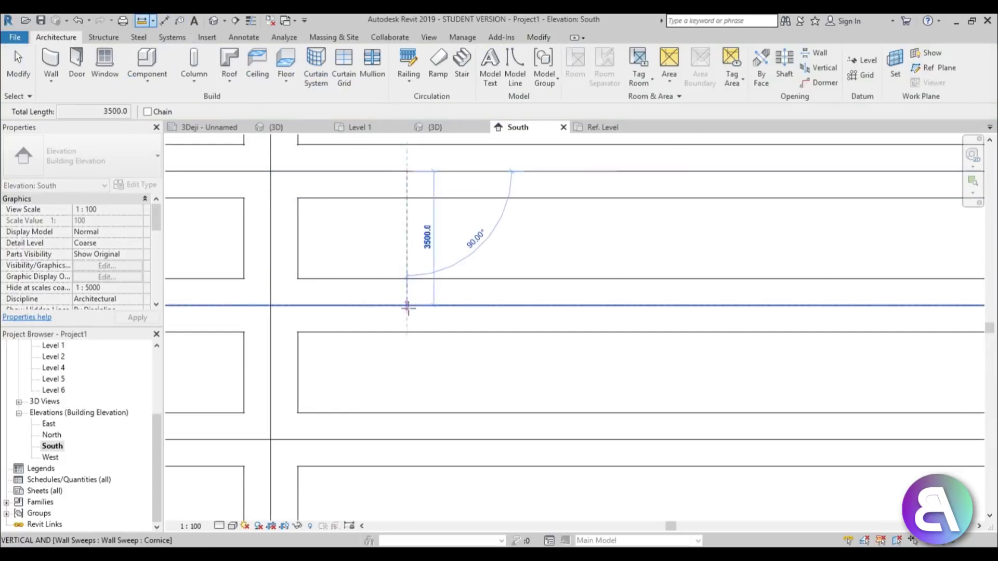
key(Escape)
key(Escape)
Move the vertical wall sweep closer to the wall's left end, about 1.7 m from the edge
scroll(446, 272, down, 3)
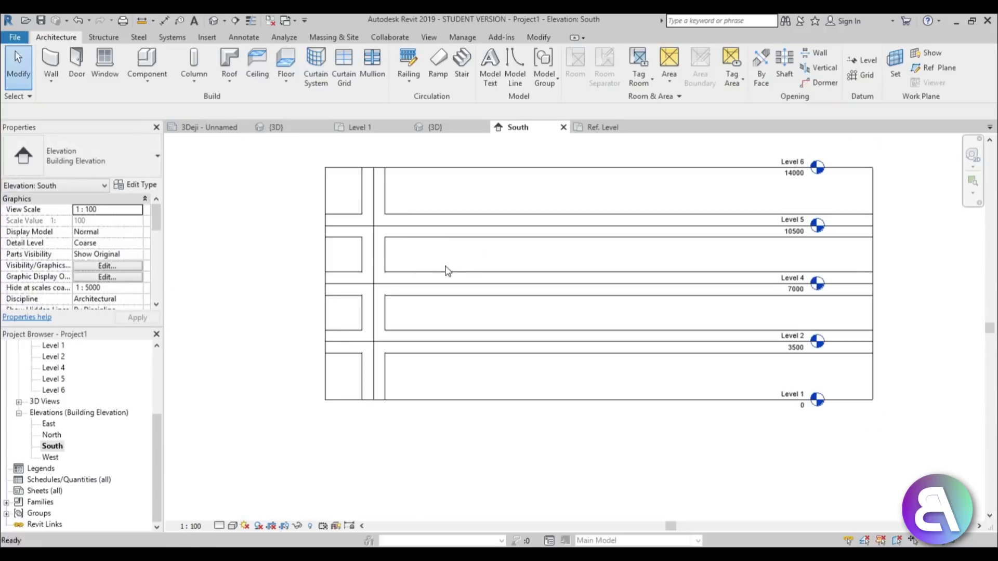
click(367, 258)
key(Escape)
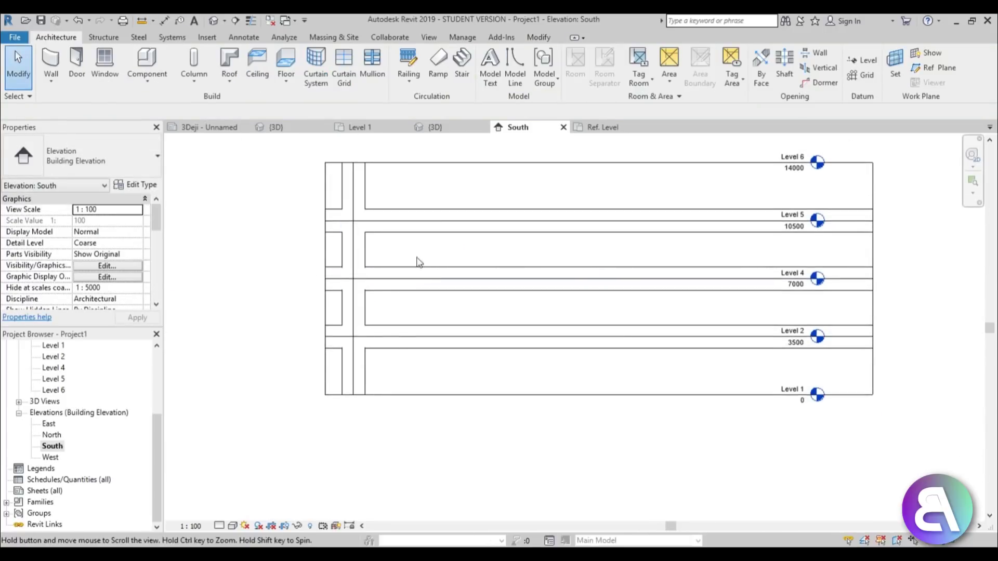
scroll(367, 257, up, 1)
middle_drag(426, 252, 398, 234)
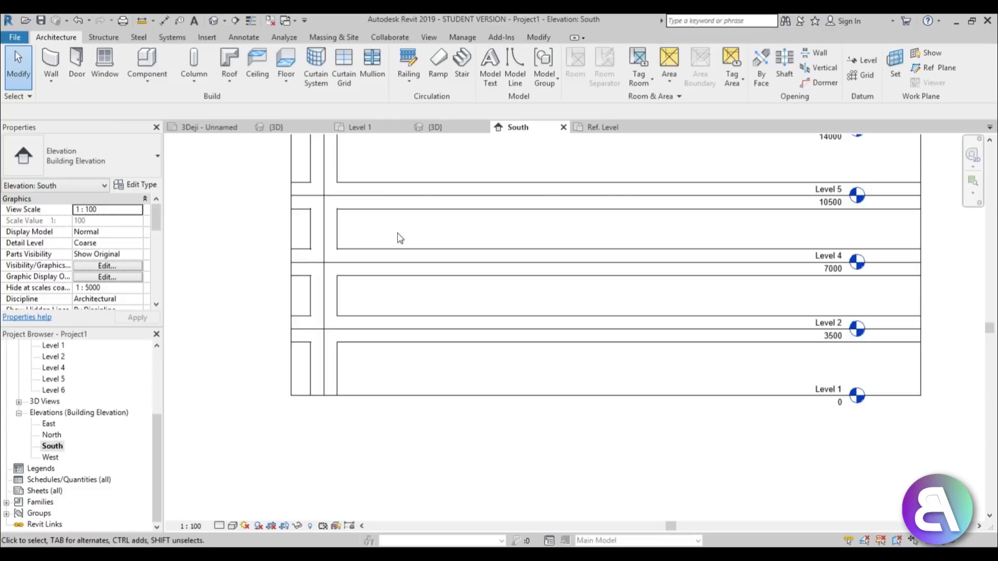
Change the project's length units to meters
key(u)
key(n)
click(515, 200)
click(514, 217)
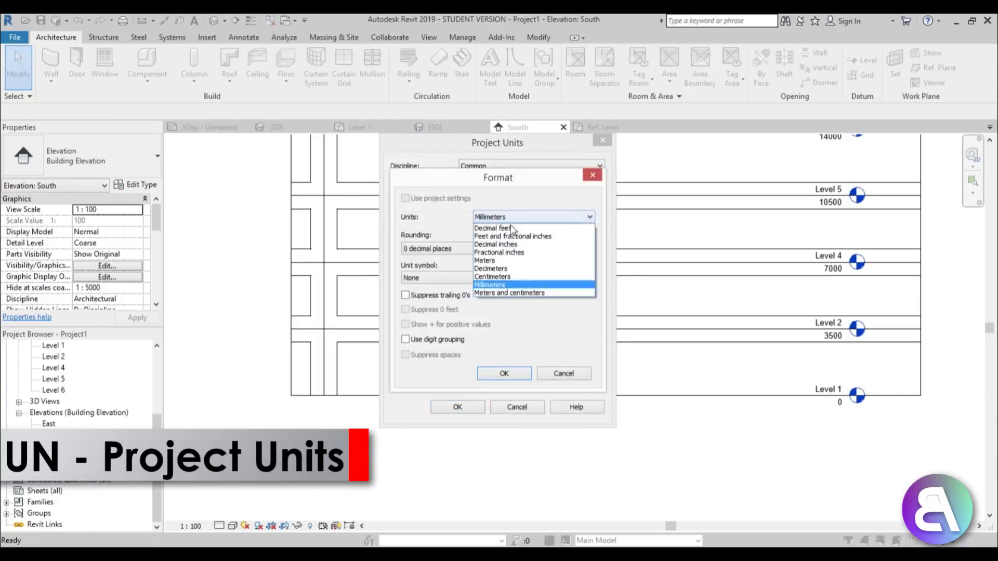
click(485, 260)
click(504, 373)
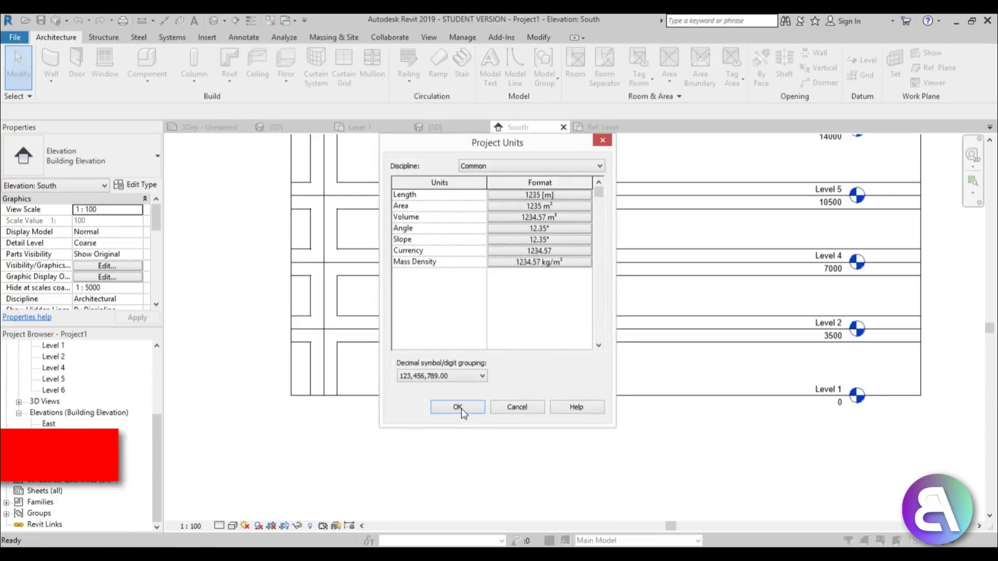
click(458, 407)
Copy the vertical wall sweep six times to the right at 3.5 m spacing, using the Multiple option
click(337, 241)
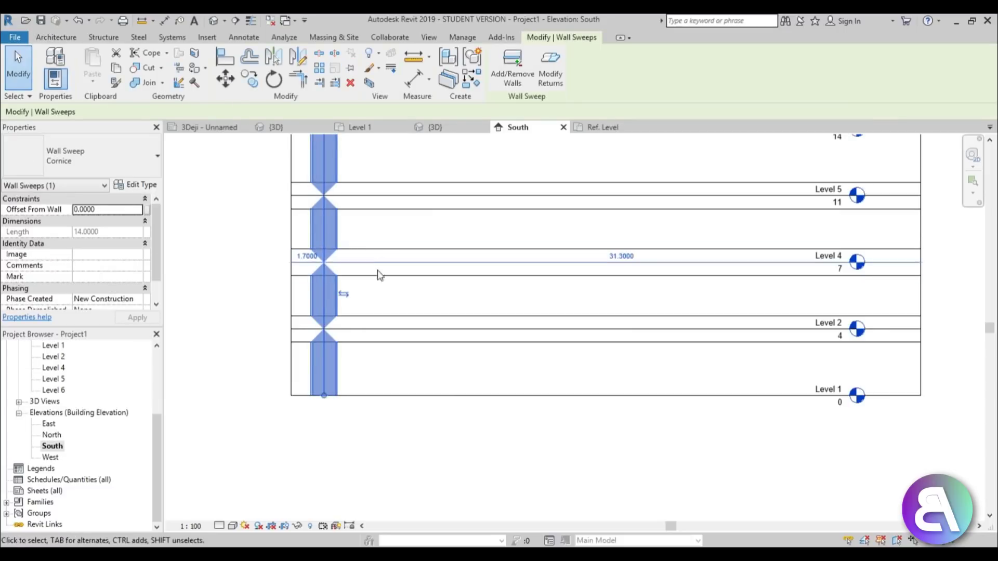
key(c)
key(o)
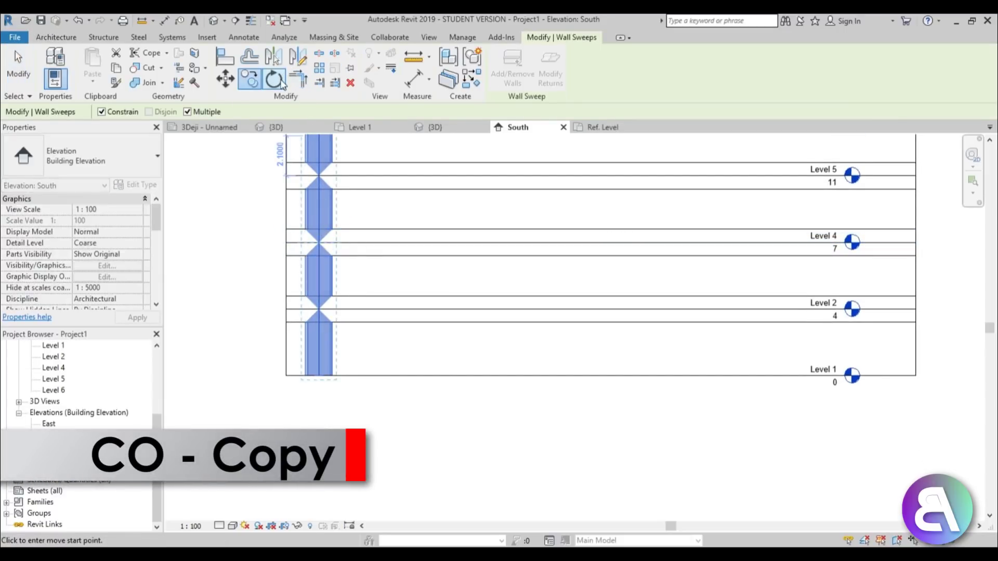
click(102, 112)
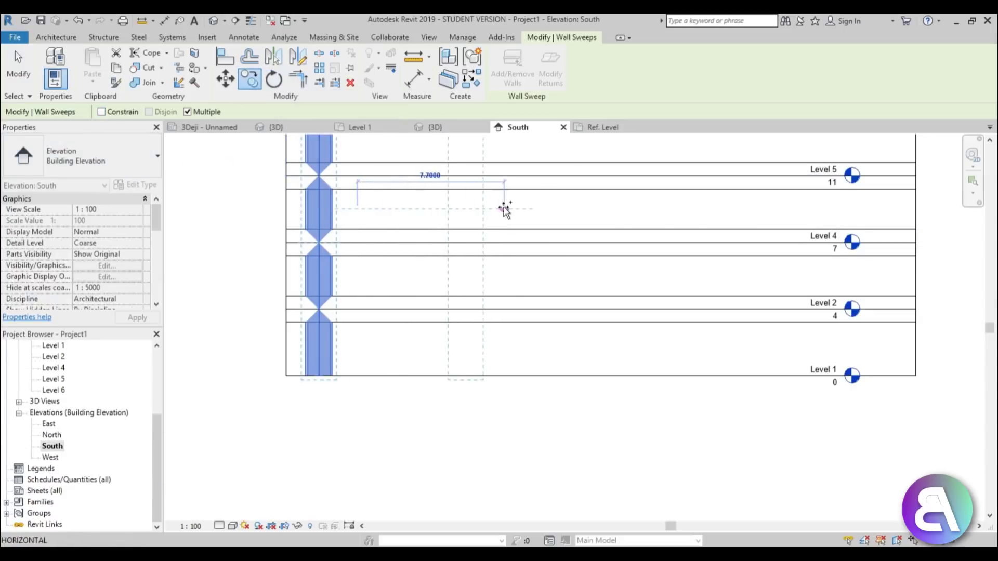
text(5)
key(Return)
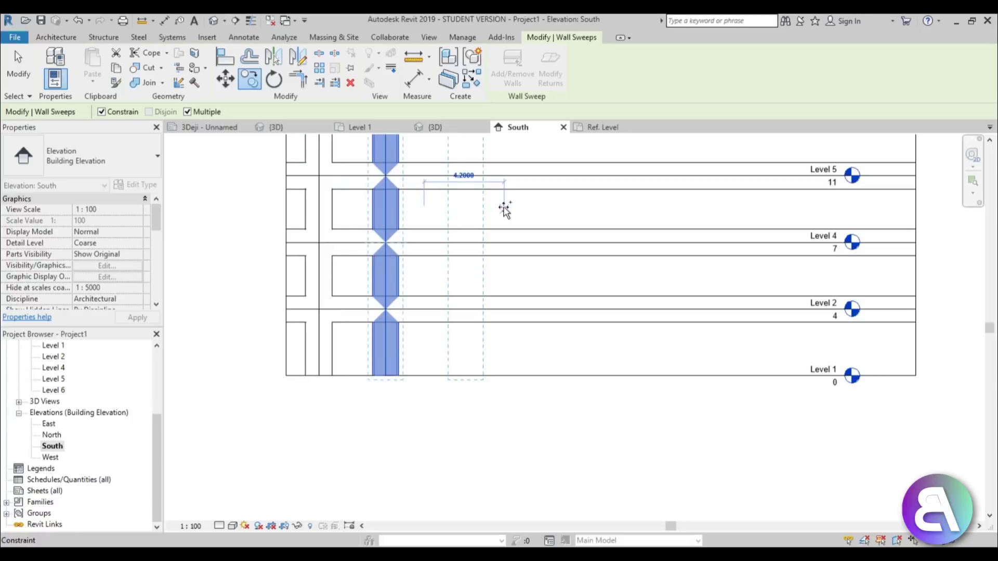
text(5)
key(Return)
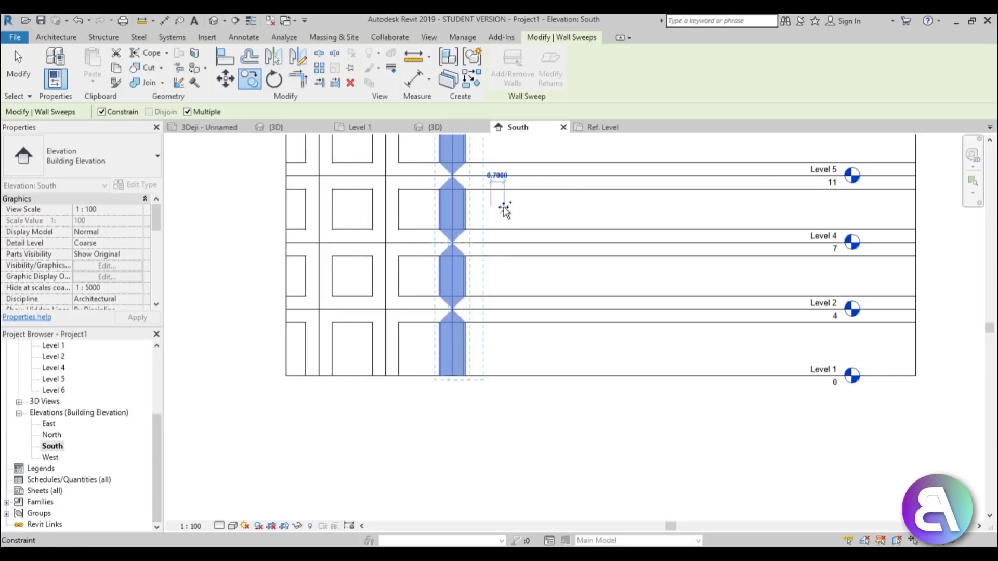
text(3.)
key(Return)
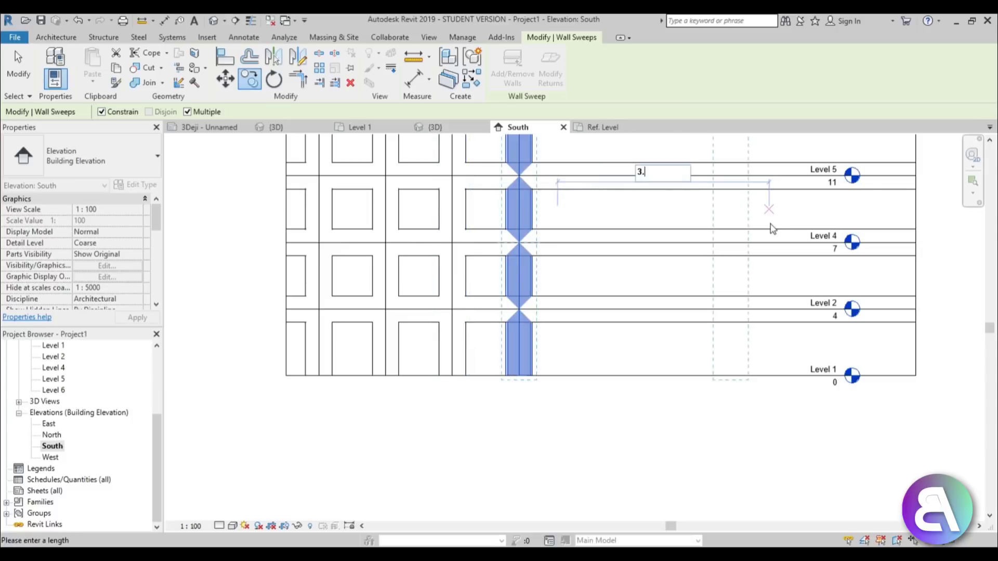
key(Return)
text(3.5)
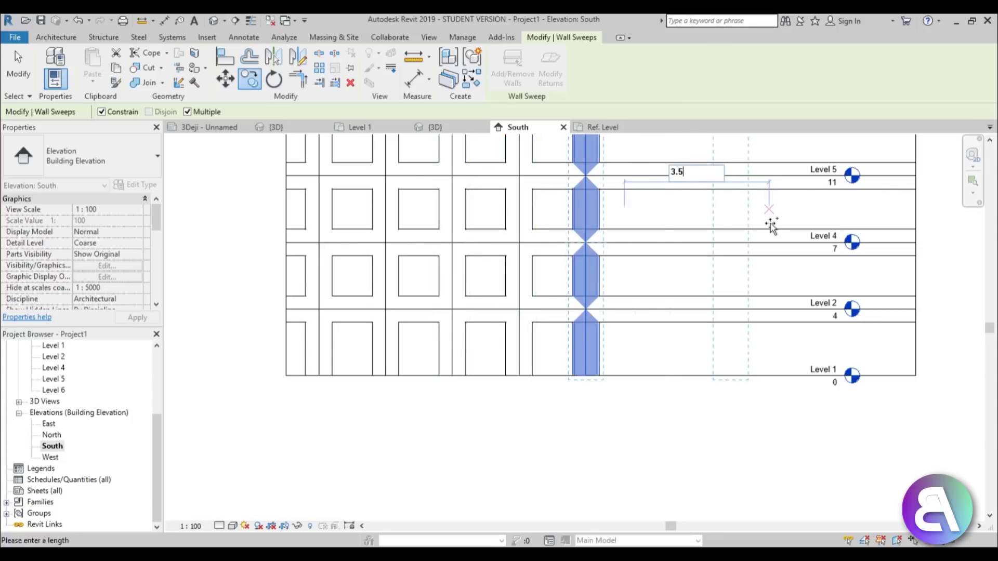
key(Return)
text(3)
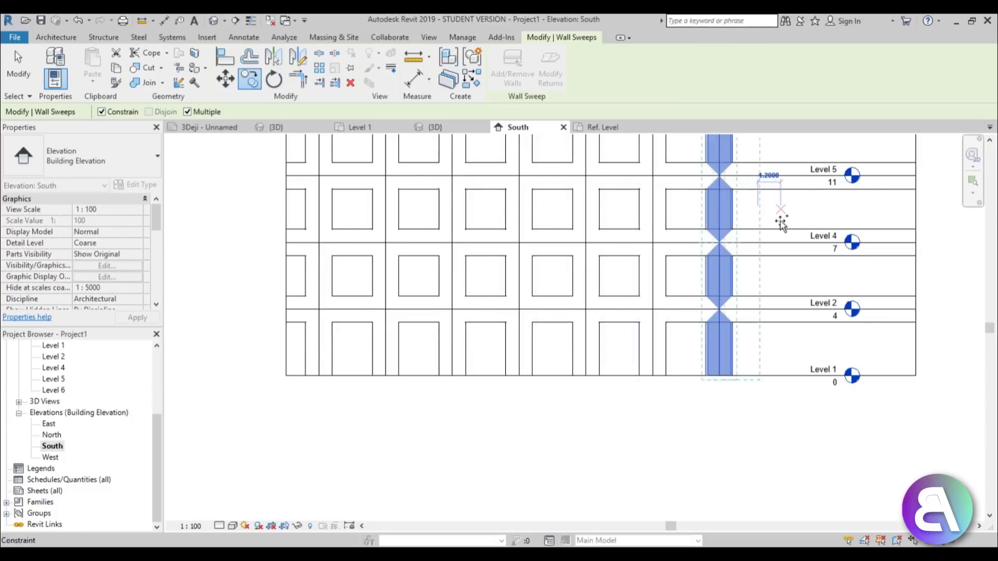
scroll(782, 222, down, 2)
key(Escape)
scroll(461, 241, up, 2)
scroll(491, 240, down, 1)
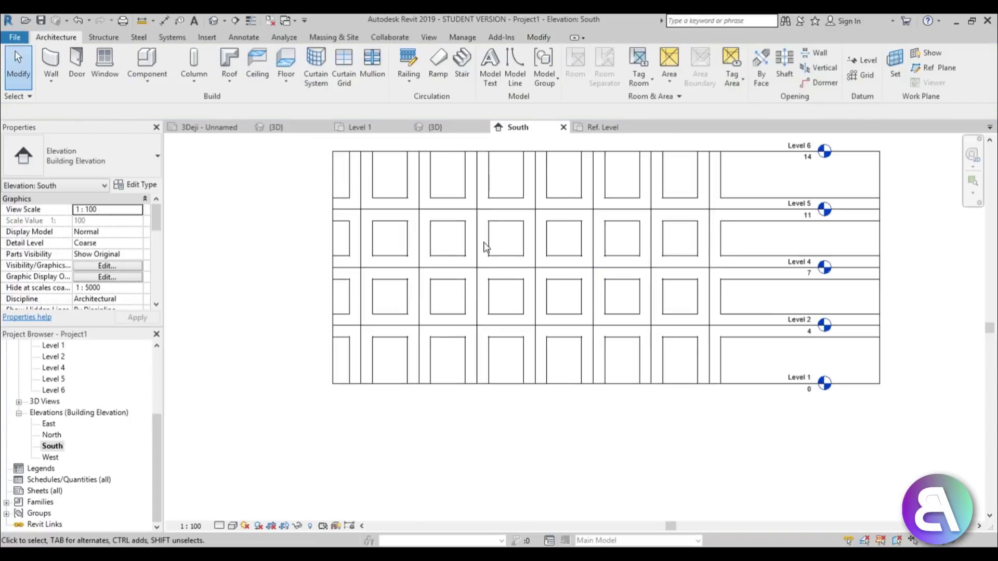
scroll(461, 234, up, 3)
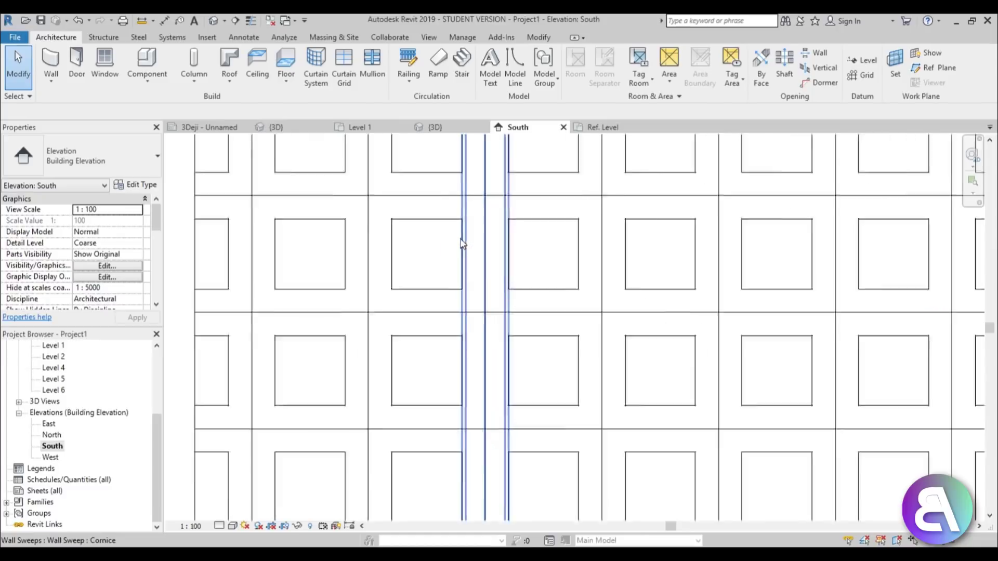
scroll(508, 283, down, 2)
scroll(499, 252, up, 1)
scroll(443, 319, down, 1)
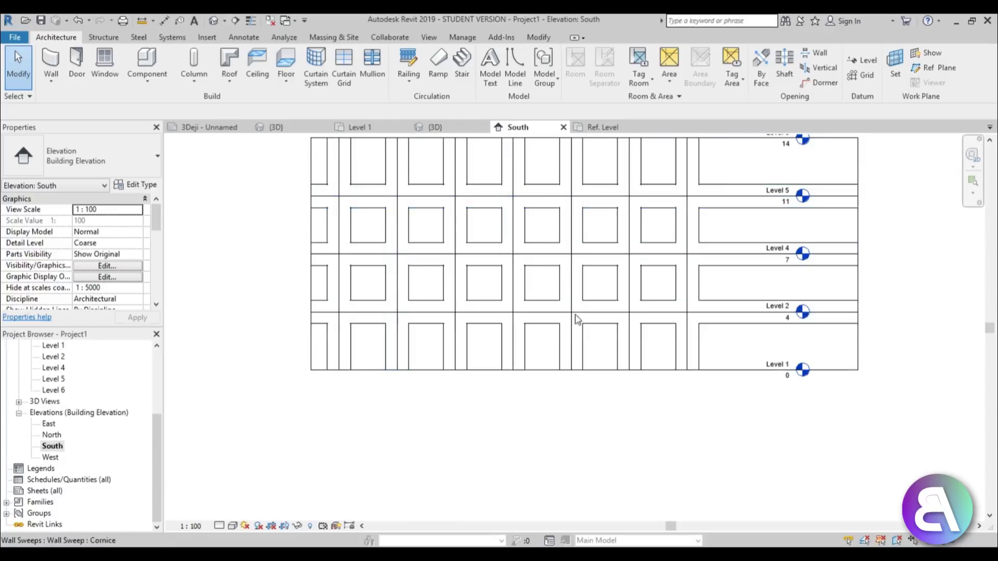
Shorten the Level 2 wall sweep from the left so that it starts at the third vertical sweep
scroll(401, 308, up, 1)
scroll(401, 308, up, 1)
click(431, 319)
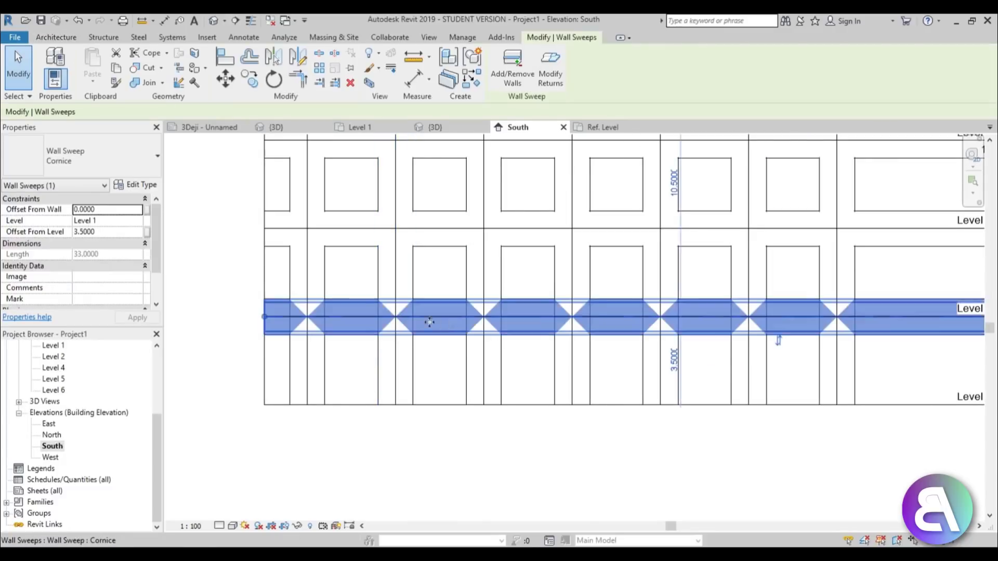
key(l)
key(i)
click(264, 317)
key(Escape)
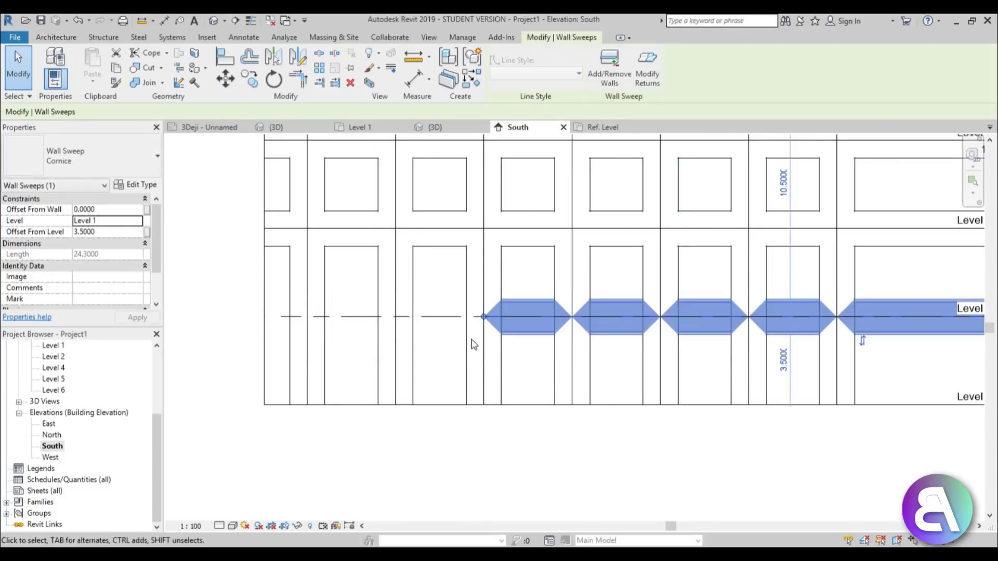
key(Escape)
Try to copy the shortened Level 2 sweep to the left along its own level line
scroll(508, 326, down, 3)
click(507, 323)
scroll(508, 323, up, 2)
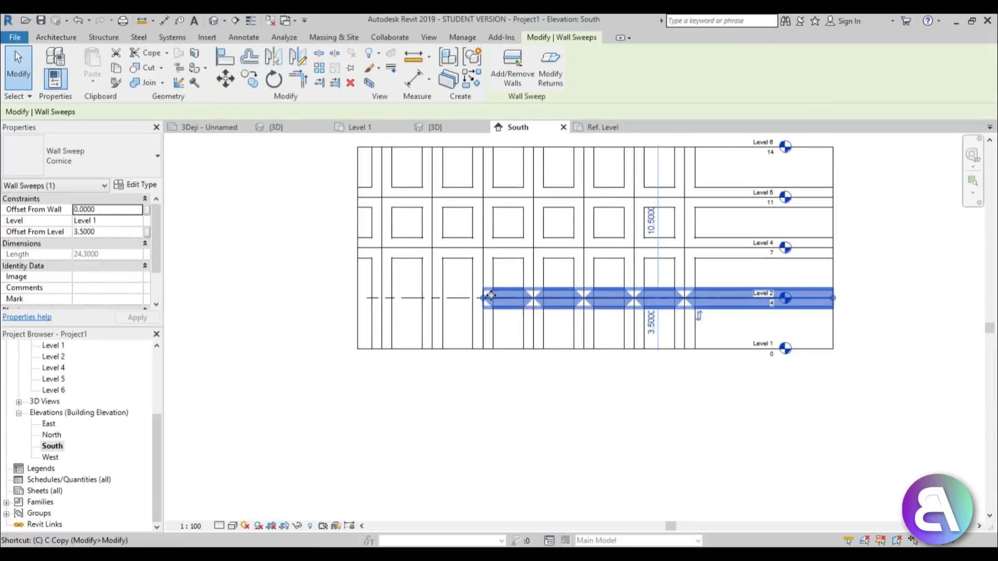
key(c)
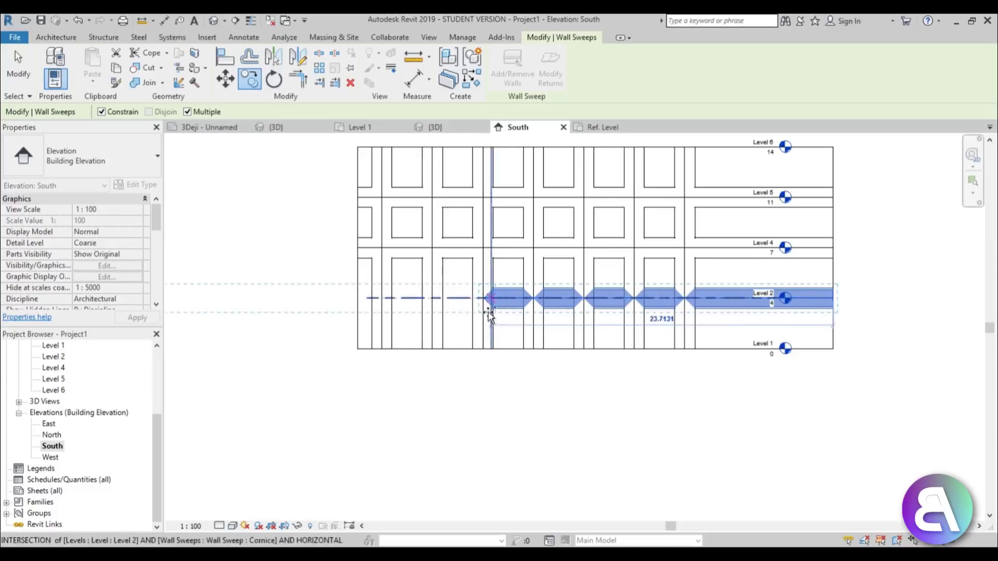
click(445, 300)
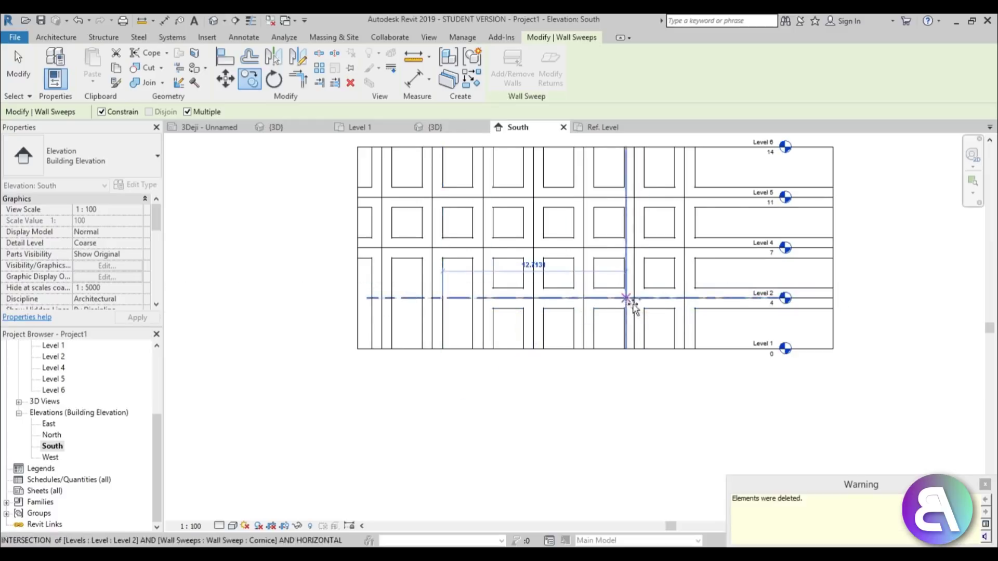
key(Escape)
key(Escape)
Shorten the Level 2 sweep so that its left end sits at the rightmost vertical sweep
click(659, 306)
scroll(533, 338, up, 3)
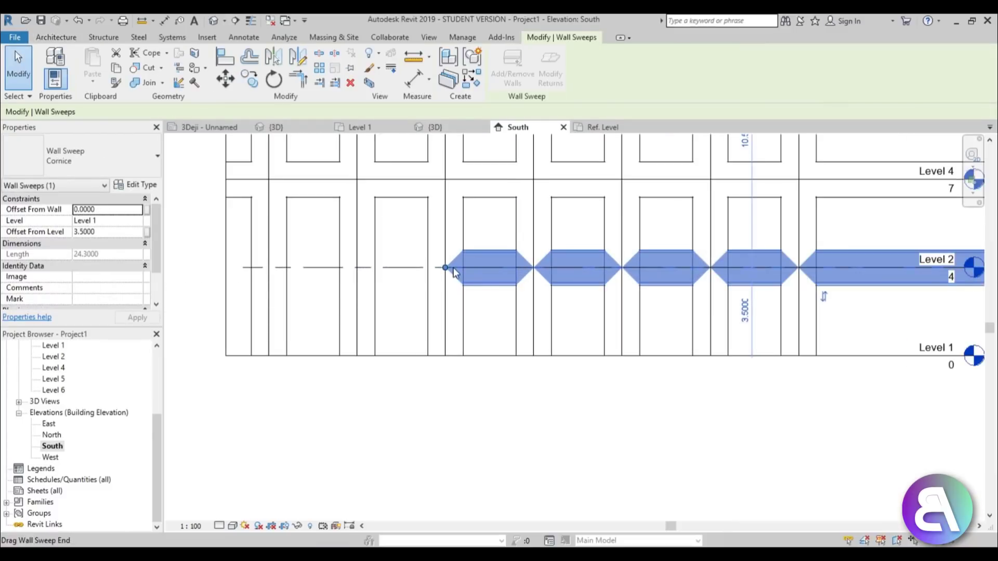
drag(445, 269, 798, 268)
middle_drag(753, 306, 518, 287)
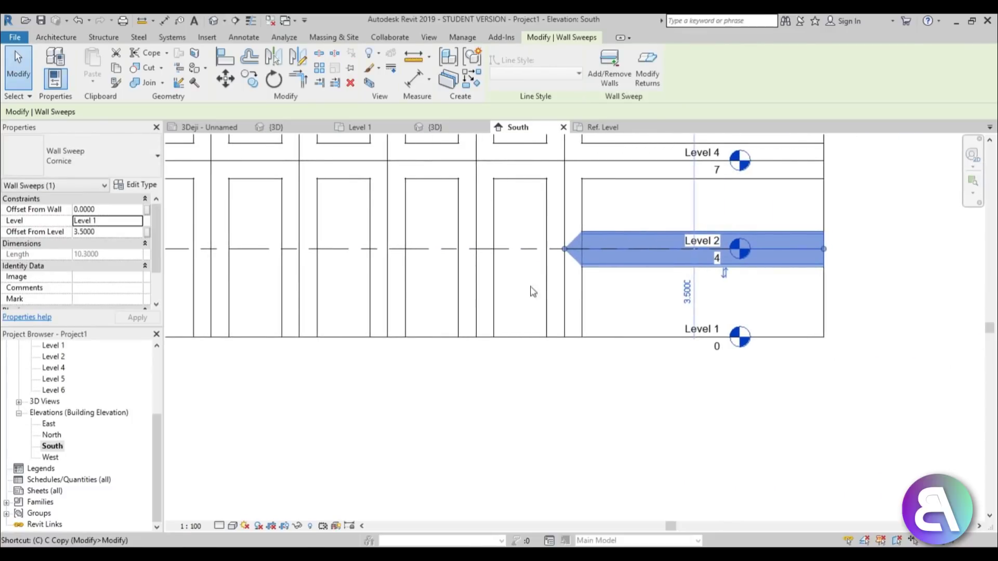
key(p)
key(Escape)
Copy the short Level 2 sweep horizontally along Level 2 into the left part of the wall
click(648, 270)
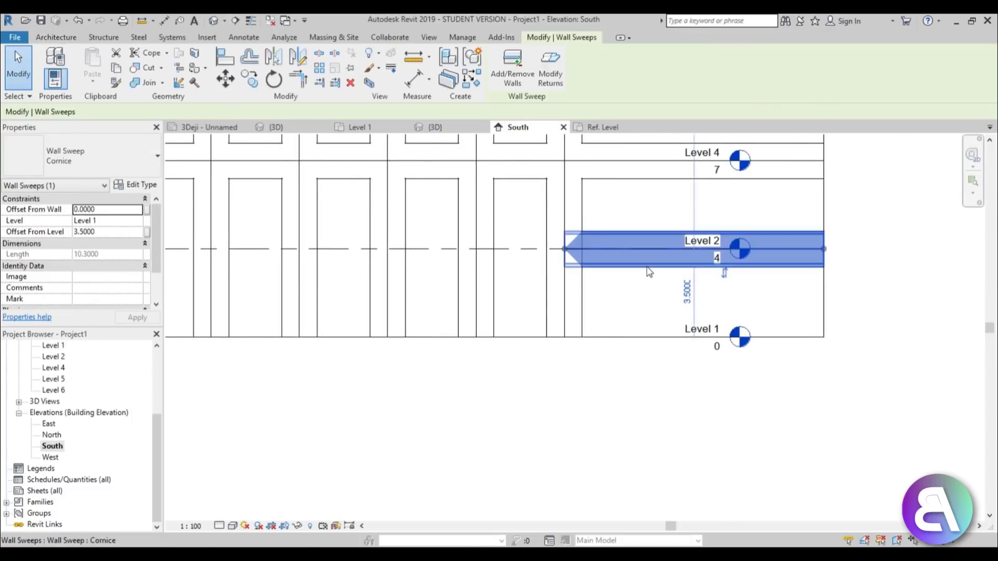
key(o)
click(646, 250)
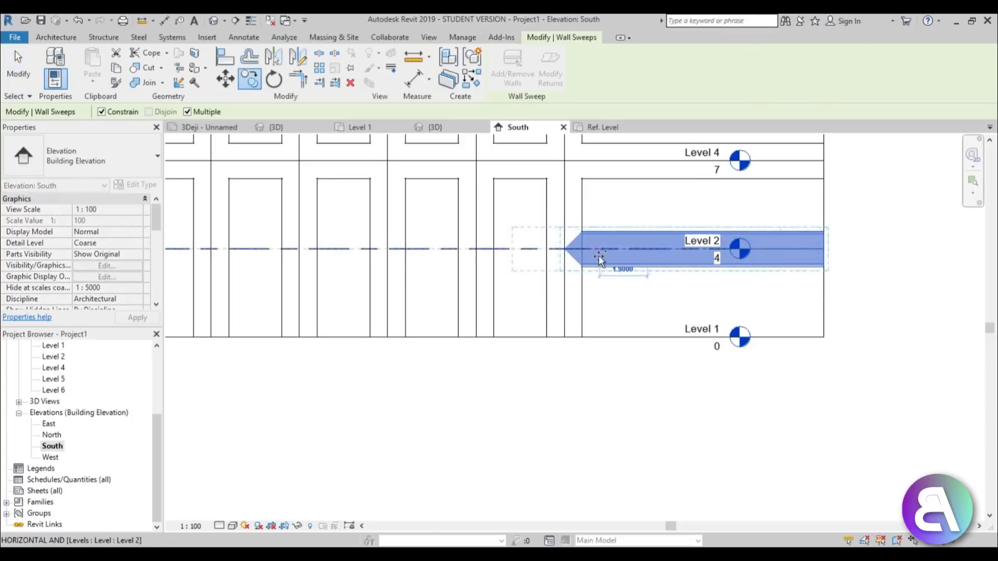
scroll(673, 257, down, 2)
click(379, 254)
key(Escape)
key(Escape)
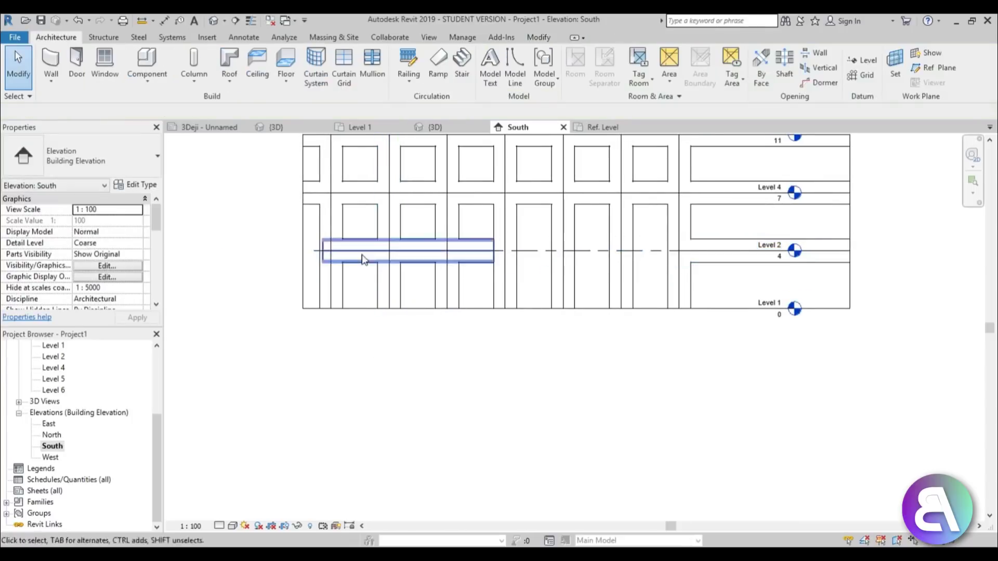
Extend the copied Level 2 sweep to the wall's left edge and end it at the second vertical sweep
scroll(362, 268, up, 2)
click(361, 268)
drag(310, 250, 283, 250)
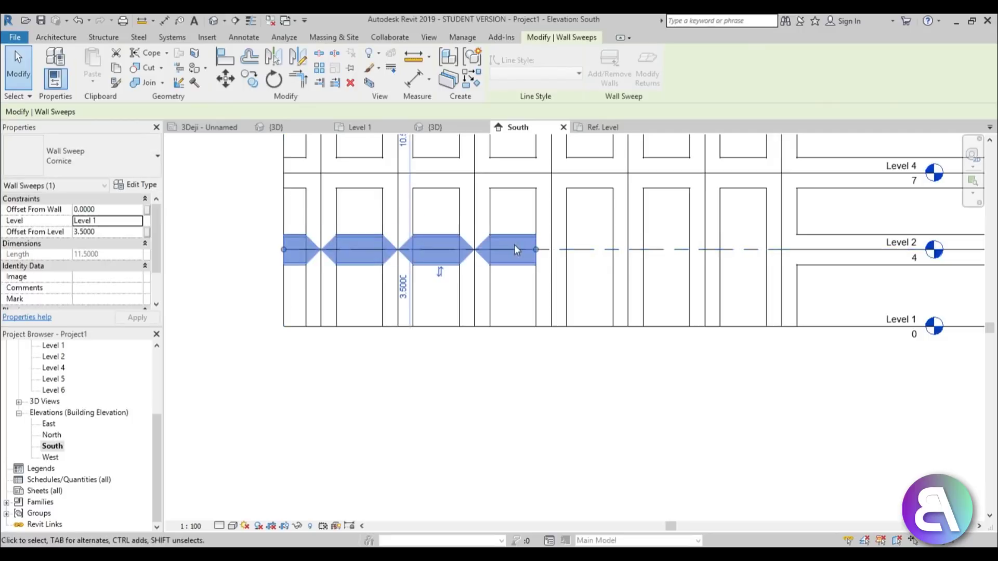
drag(538, 254, 398, 250)
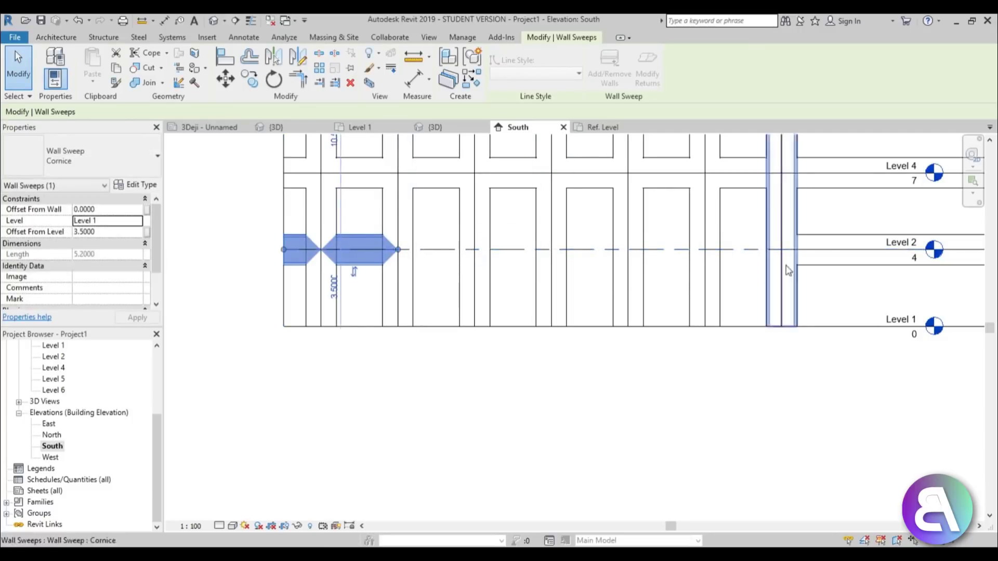
key(Escape)
Extend the right-hand Level 2 sweep leftward to the third vertical sweep, leaving one bay open
click(818, 242)
drag(780, 250, 475, 250)
key(Escape)
scroll(436, 312, down, 3)
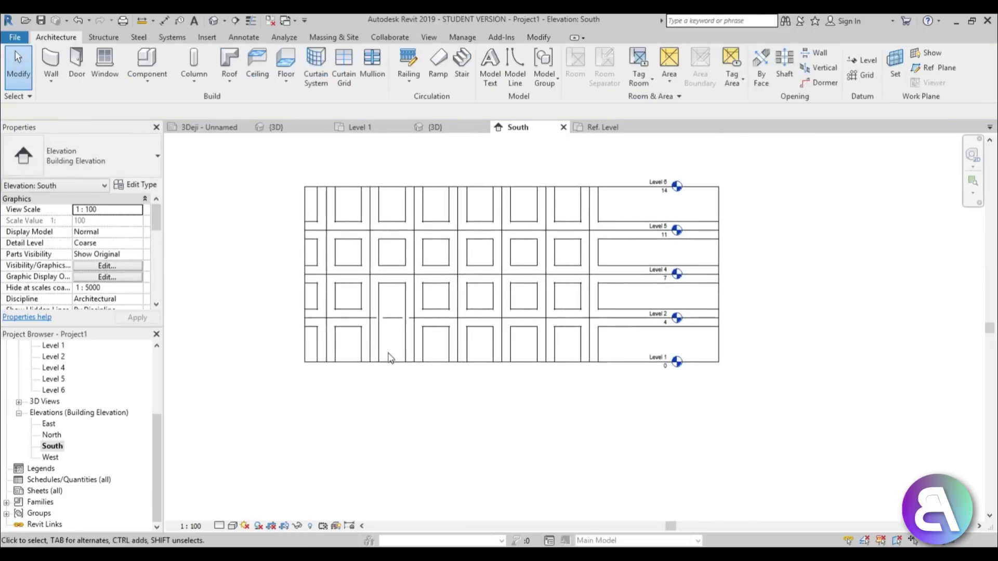
Try deleting a wall sweep near the middle of the grid, and undo the deletion
scroll(385, 375, up, 3)
scroll(395, 338, down, 2)
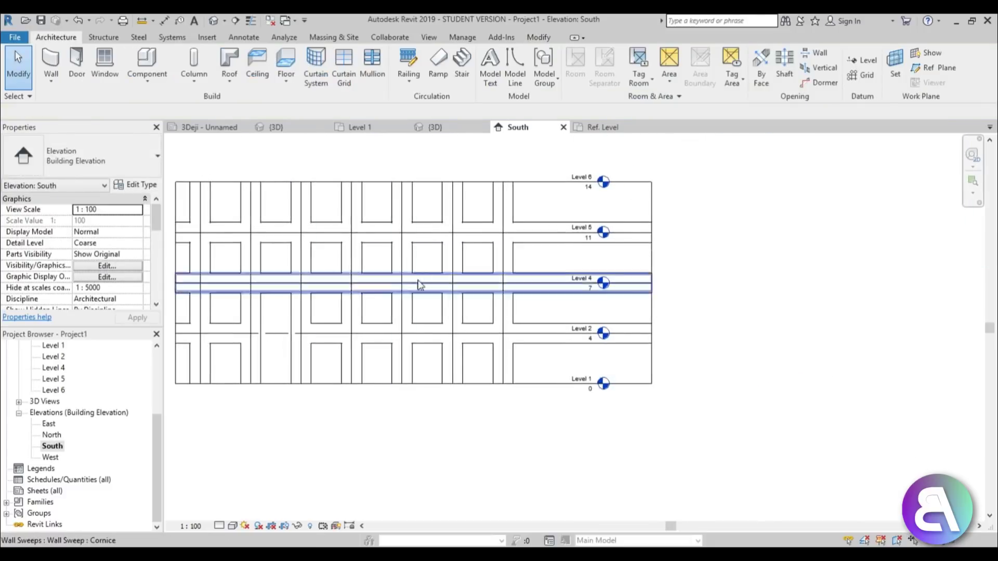
scroll(415, 271, up, 1)
click(414, 259)
key(Delete)
key(ctrl+z)
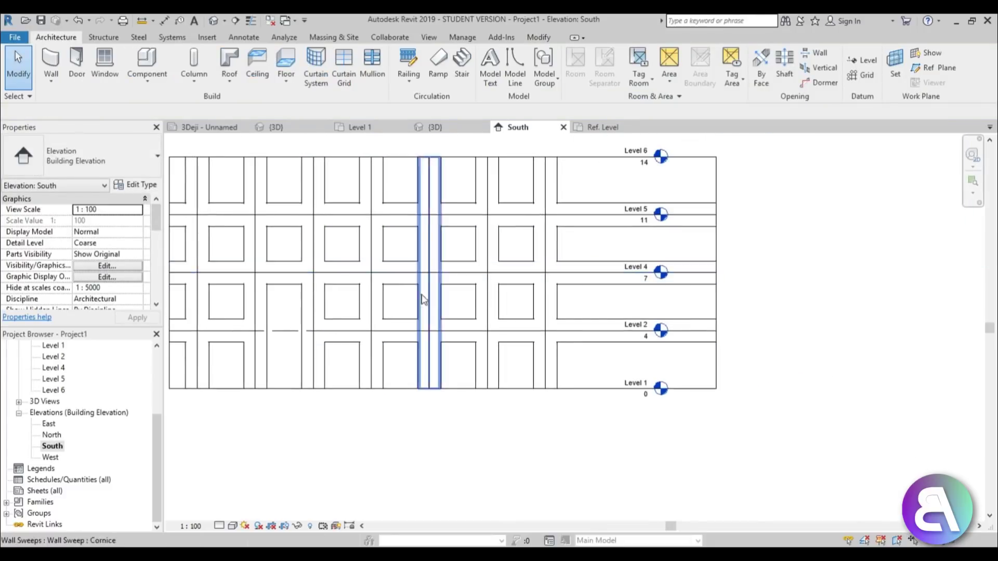
Shorten the fifth vertical sweep from the top down to Level 2, and copy it upward around Level 5 with Constrain off
click(429, 299)
drag(429, 156, 429, 331)
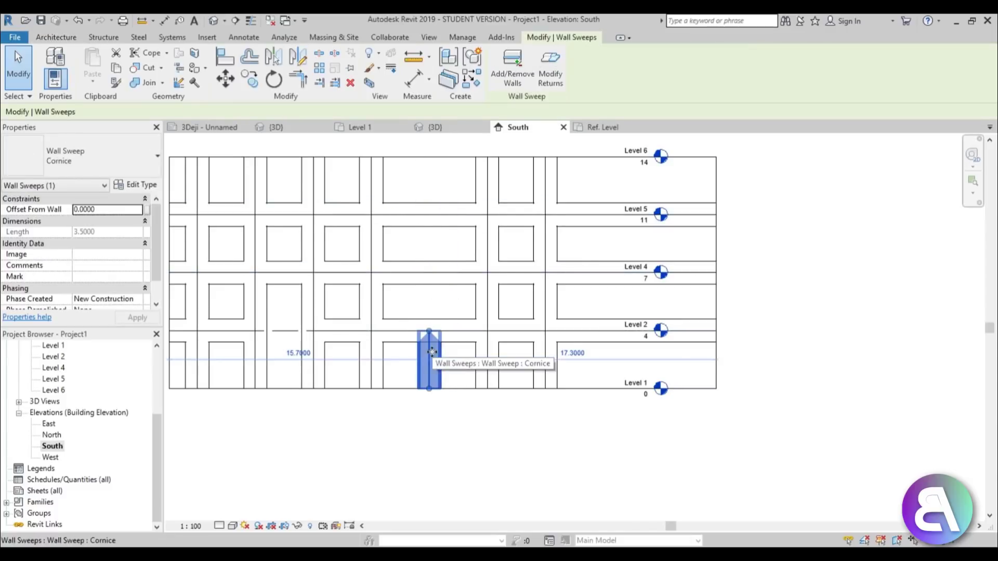
key(c)
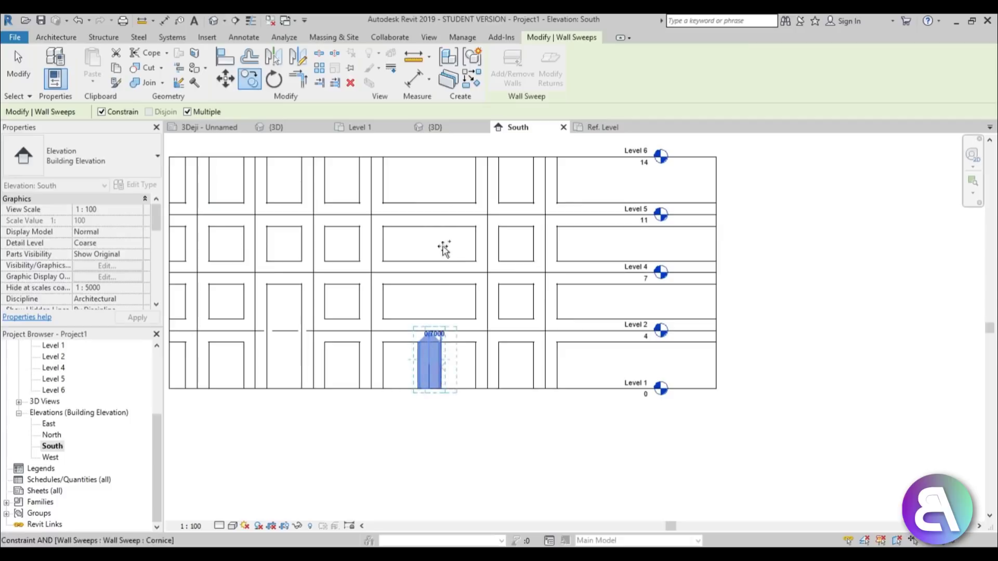
click(123, 112)
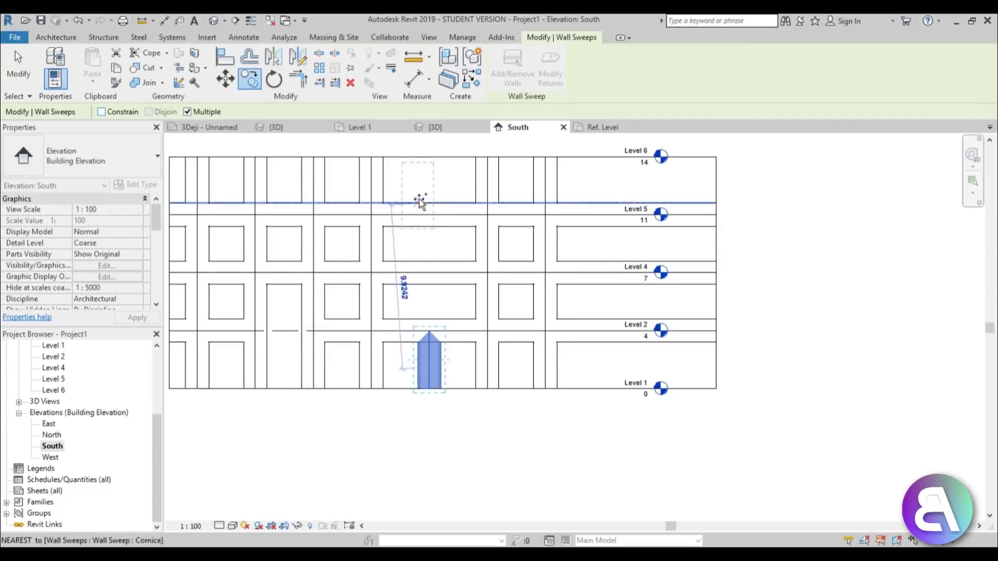
click(429, 213)
key(Escape)
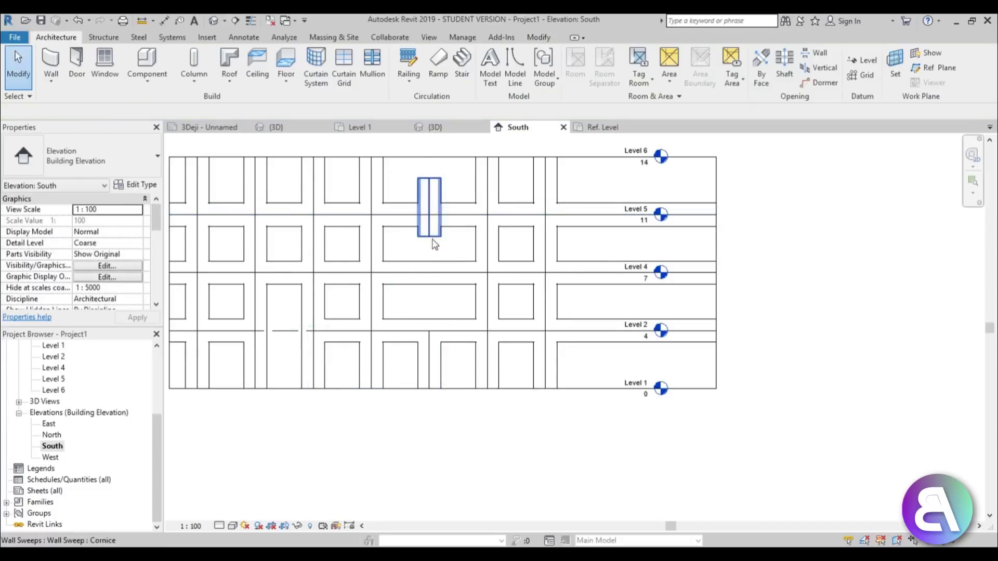
Stretch the upper vertical copy to the wall's top edge and end its lower side at Level 5
click(431, 176)
click(429, 197)
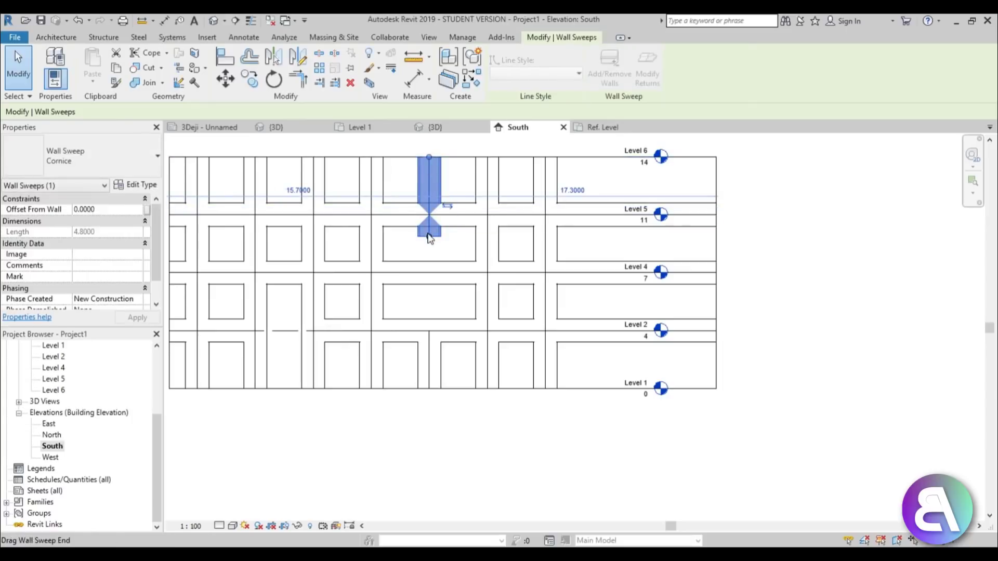
click(430, 215)
key(Escape)
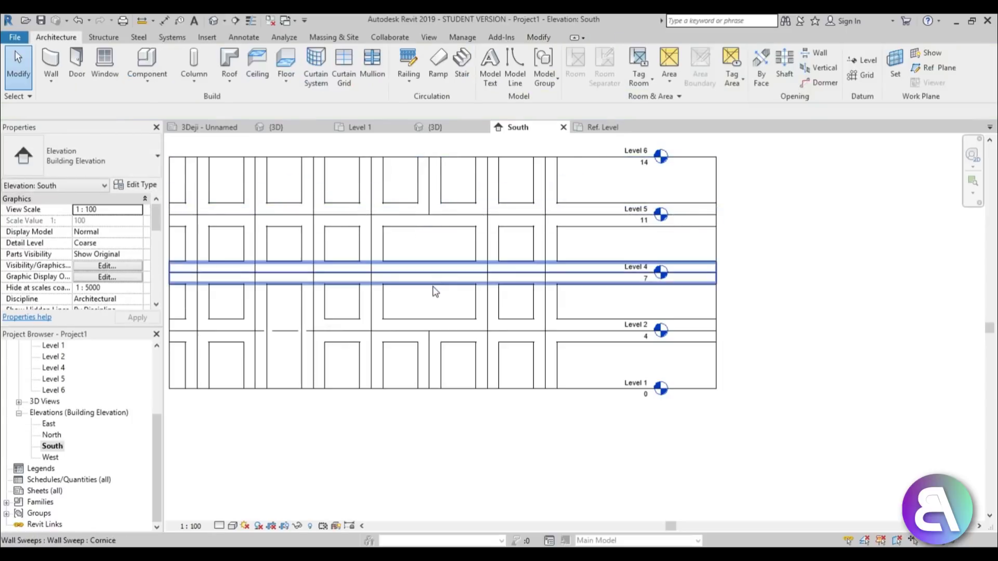
Shorten the Level 4 wall sweep from the left so that it starts at the sixth vertical sweep
click(436, 289)
click(512, 58)
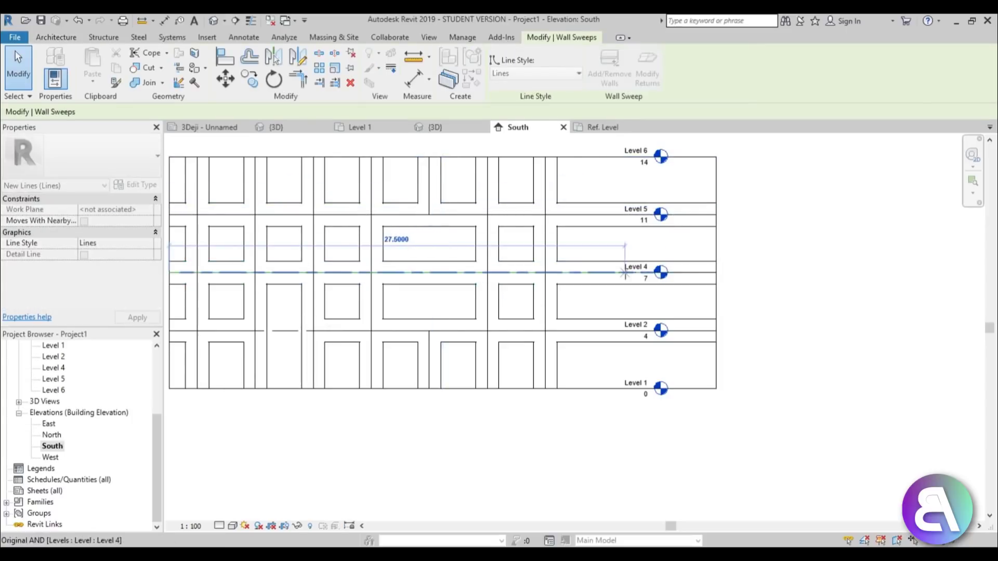
click(718, 272)
scroll(720, 270, down, 1)
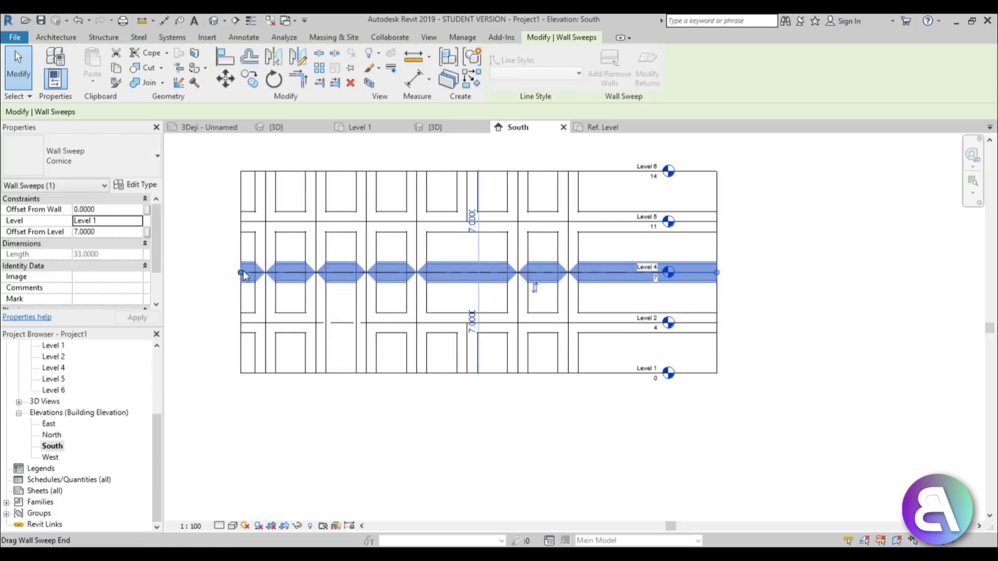
drag(242, 274, 378, 272)
drag(553, 275, 555, 276)
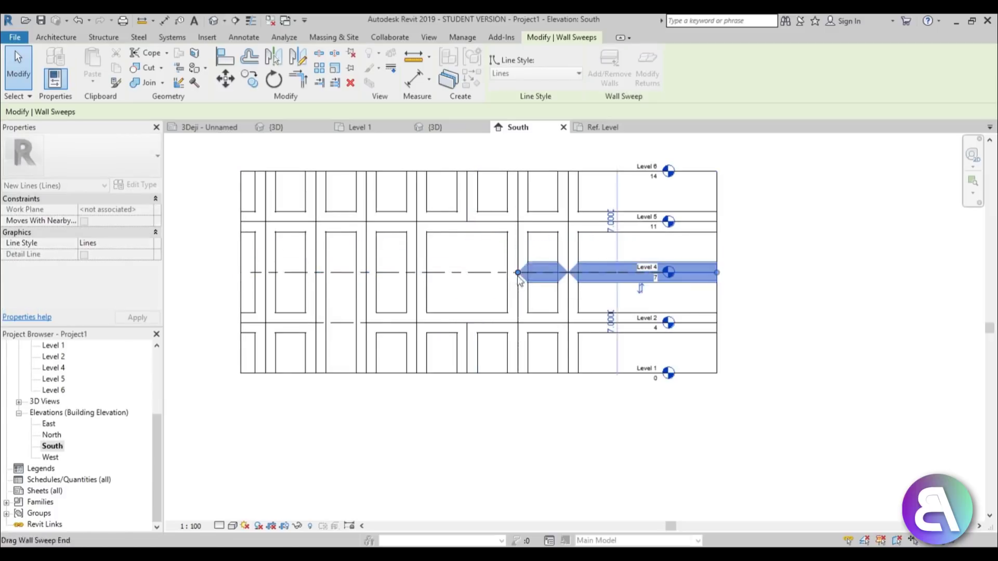
Copy the short wall sweep at the left end of Level 2 straight up to Level 4
key(Escape)
click(295, 330)
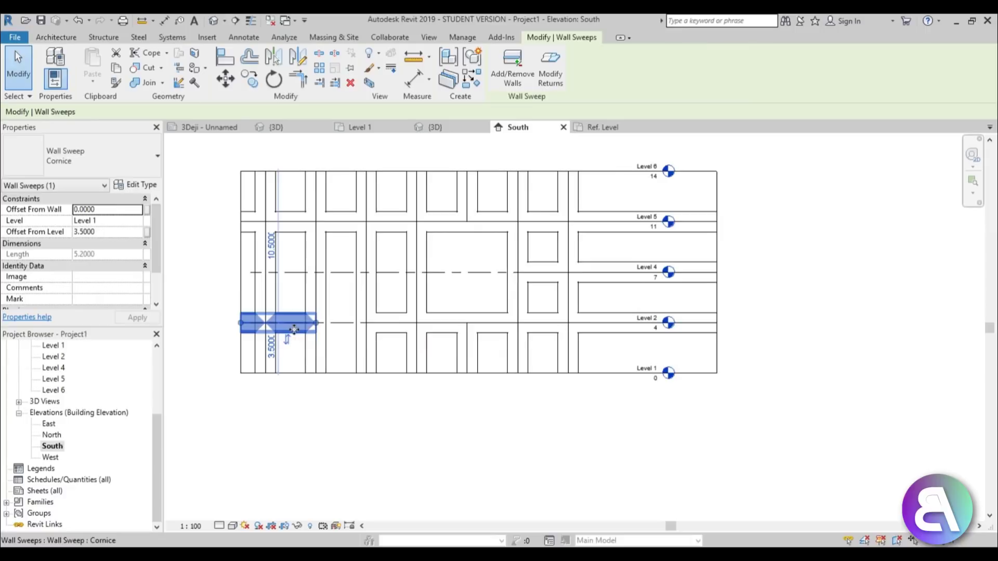
key(c)
click(345, 323)
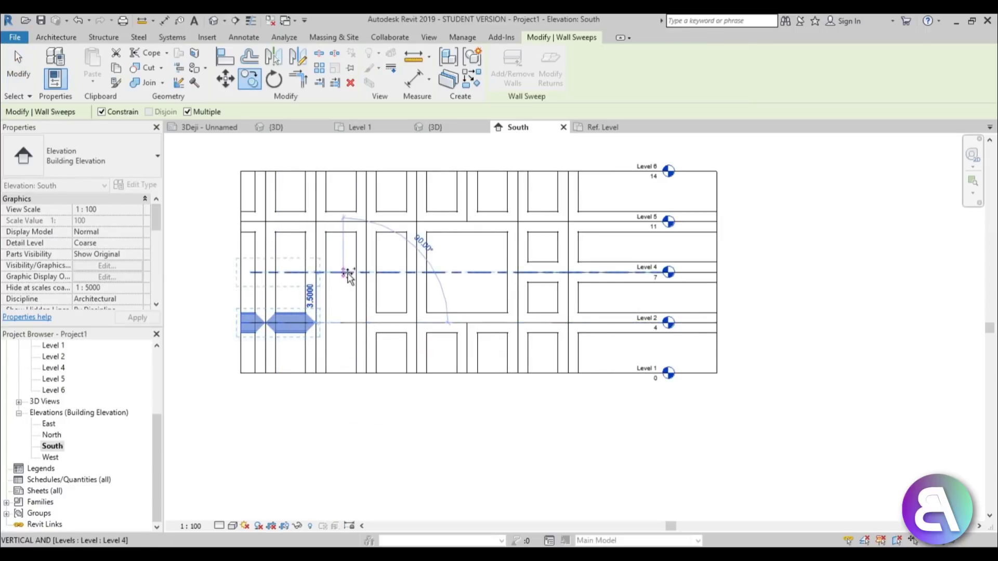
click(319, 284)
Copy the new Level 4 sweep to the right, end to end, so that it reaches the fourth vertical sweep
scroll(316, 279, up, 2)
click(310, 276)
key(c)
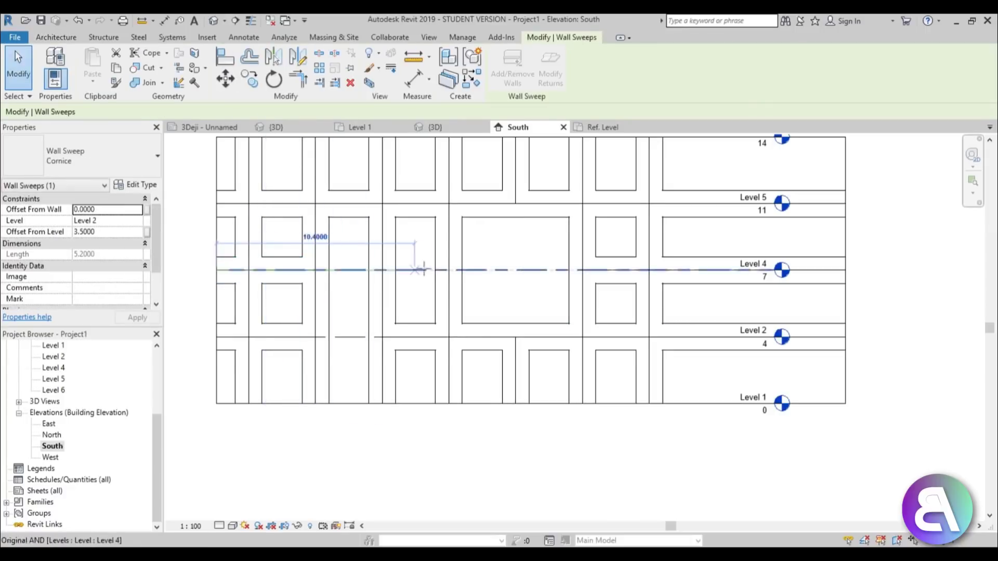
key(Escape)
key(Escape)
Open the 3D view and examine the facade's sweep grid and merged openings
scroll(475, 250, down, 2)
scroll(364, 253, up, 3)
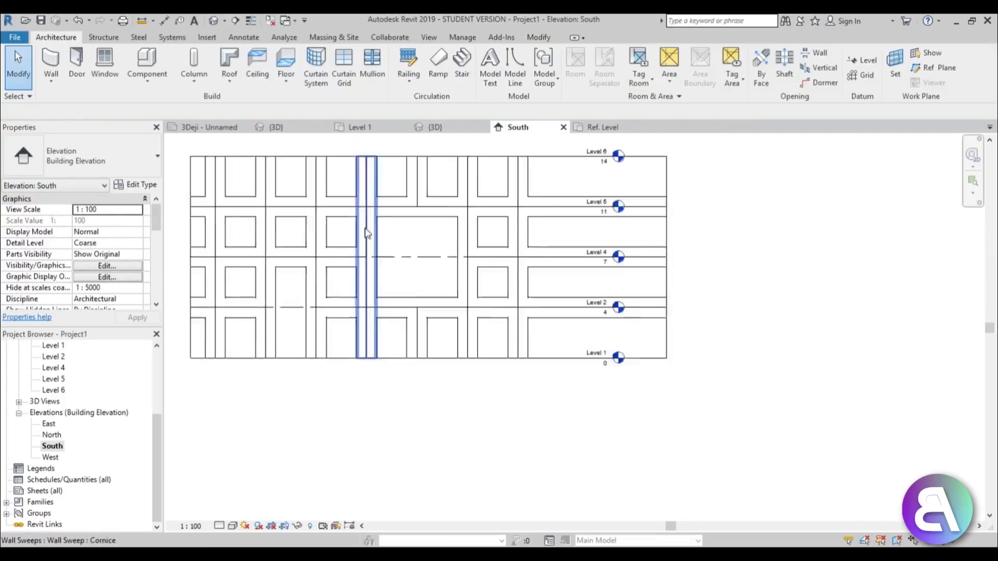
scroll(455, 278, down, 3)
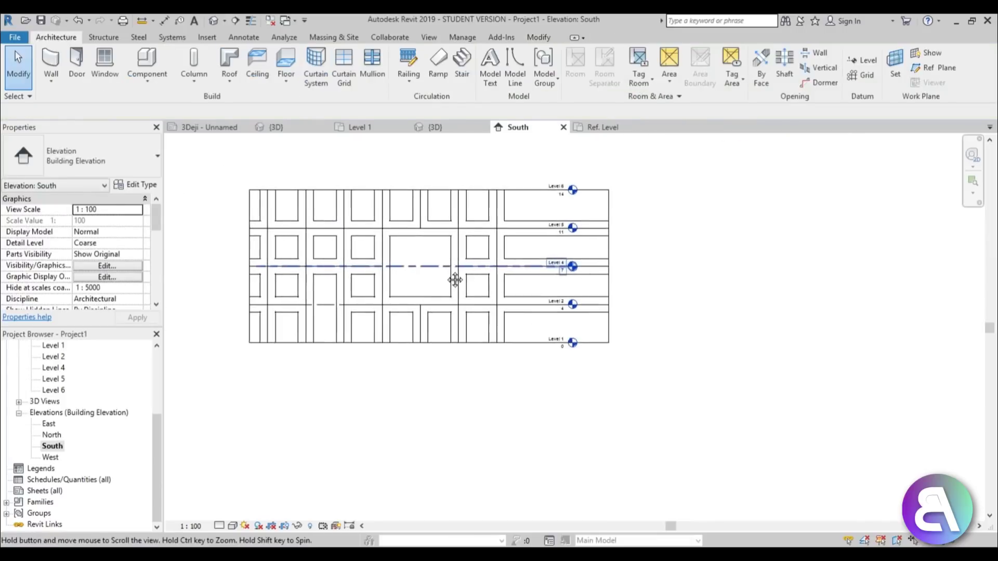
scroll(406, 205, up, 5)
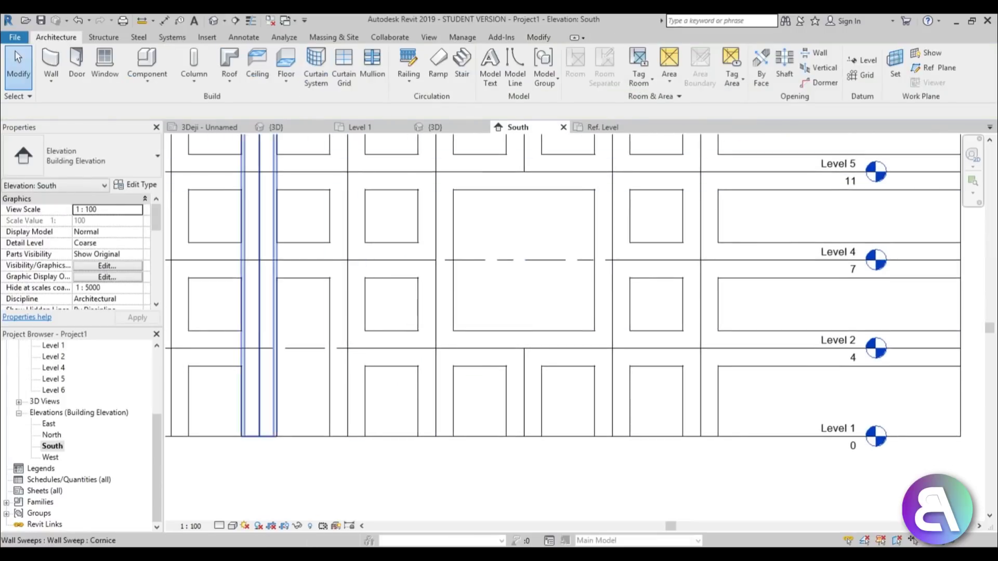
click(219, 23)
shift+middle_drag(531, 332, 510, 333)
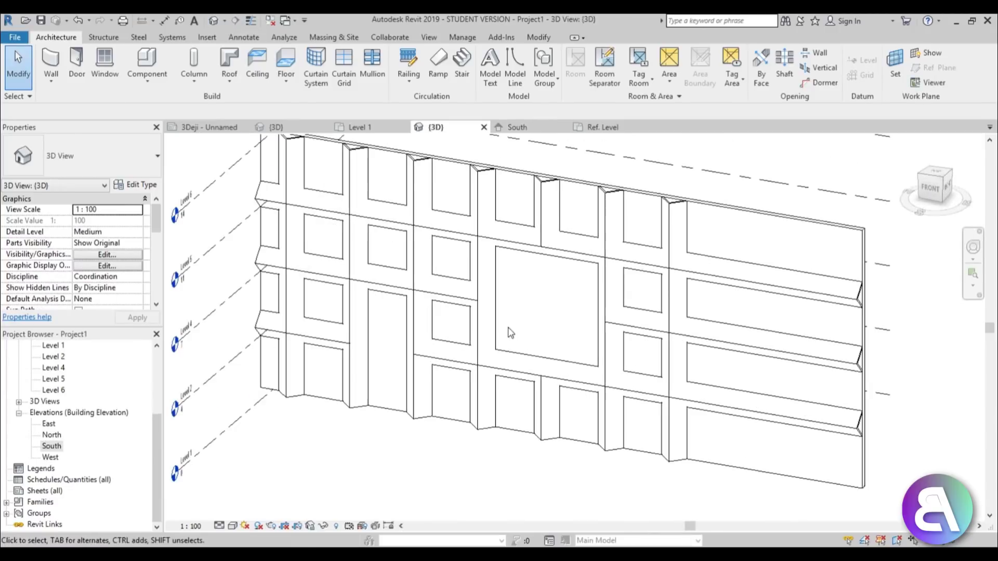
Turn on Cast Shadows in the graphic display options of the 3D view
click(233, 527)
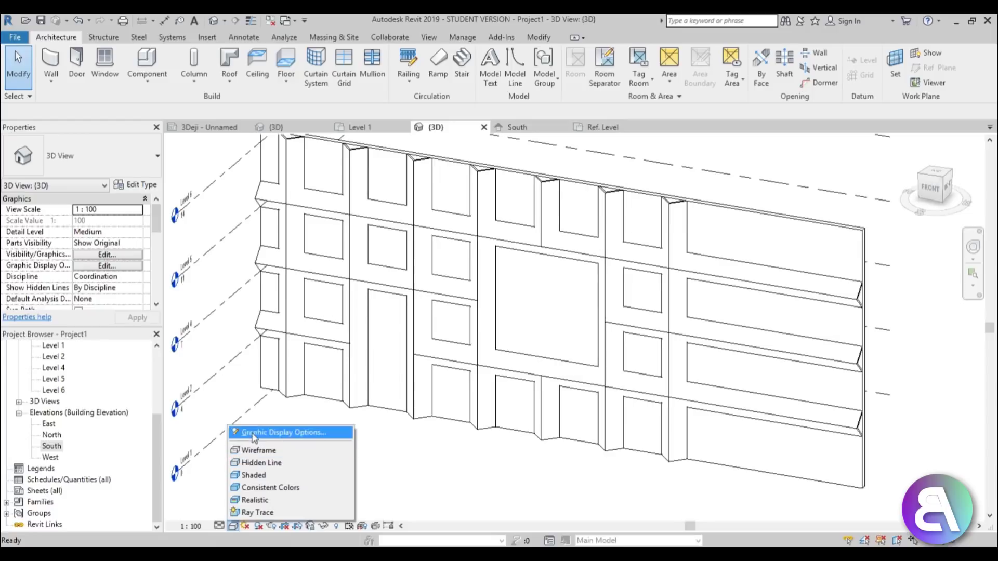
click(276, 432)
click(180, 176)
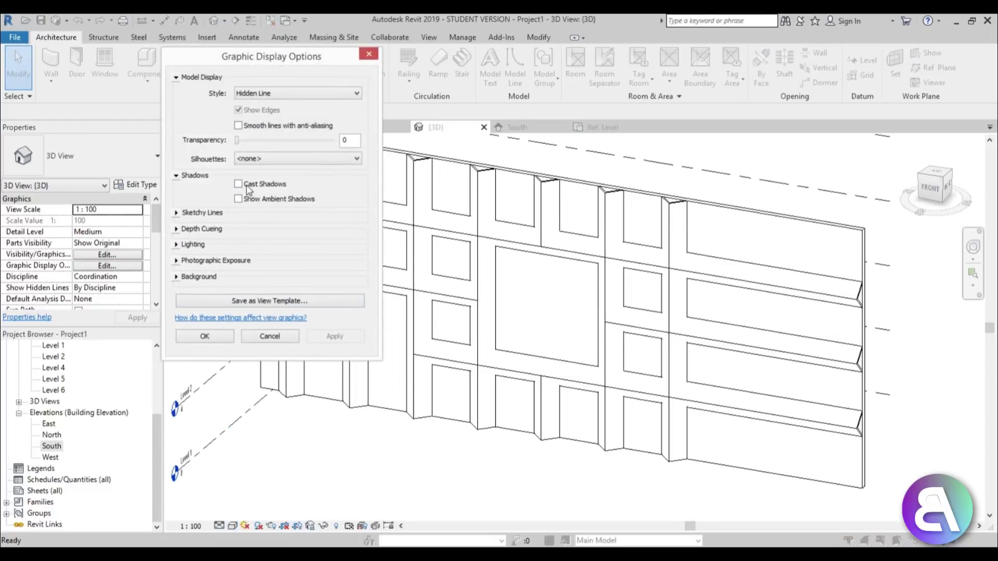
click(332, 338)
click(204, 336)
shift+middle_drag(432, 388, 466, 399)
shift+middle_drag(453, 446, 446, 448)
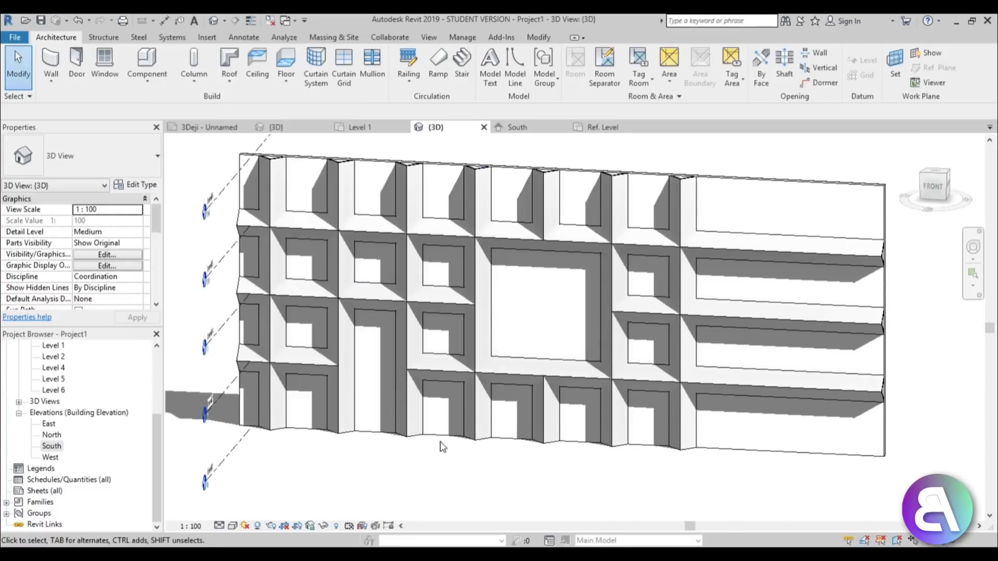
Place an M_Fixed 0915 x 1830mm window in the cell above the tall opening and shift it toward the cell's middle
click(100, 68)
click(104, 161)
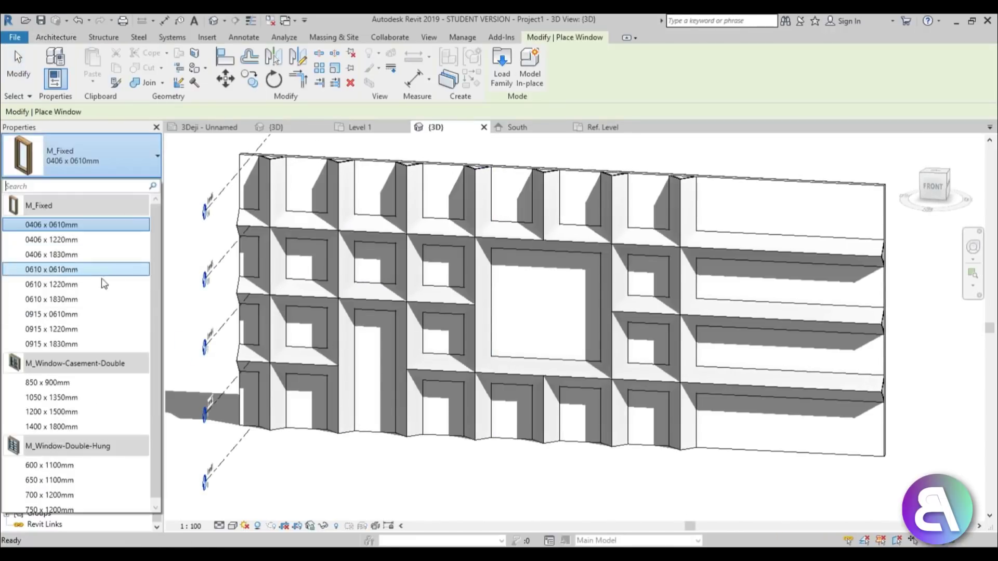
click(91, 347)
scroll(362, 277, up, 3)
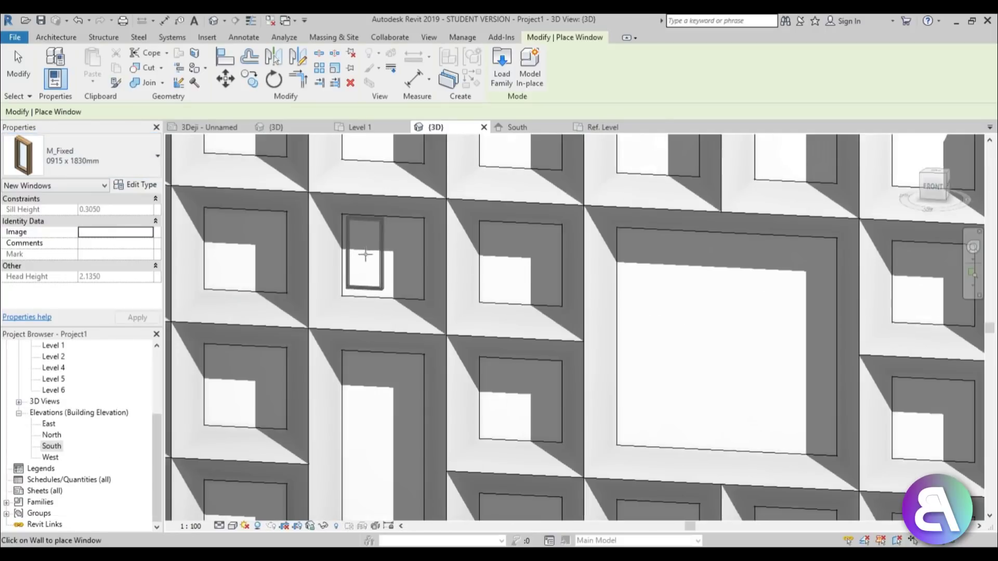
click(363, 256)
key(Escape)
key(Escape)
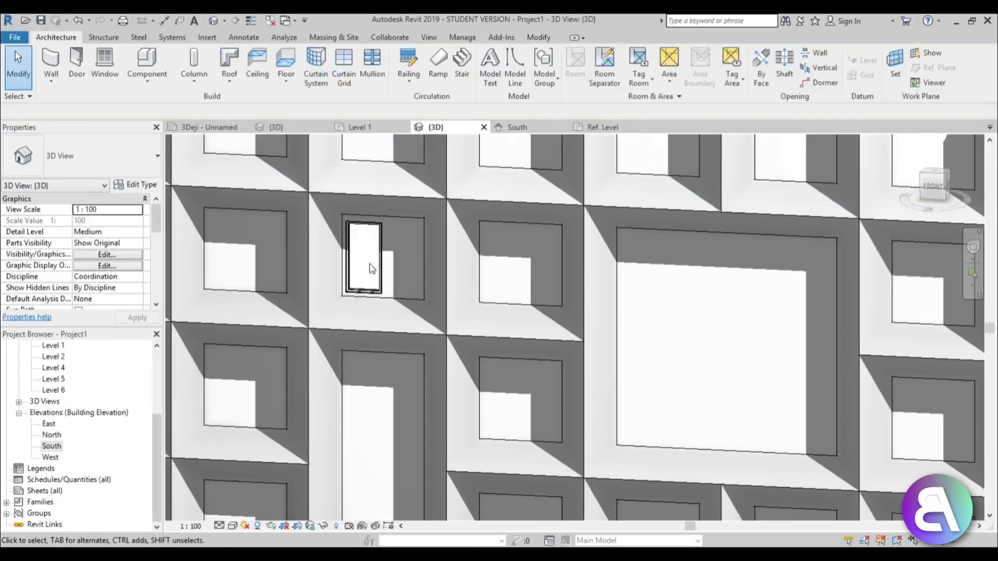
drag(379, 260, 395, 252)
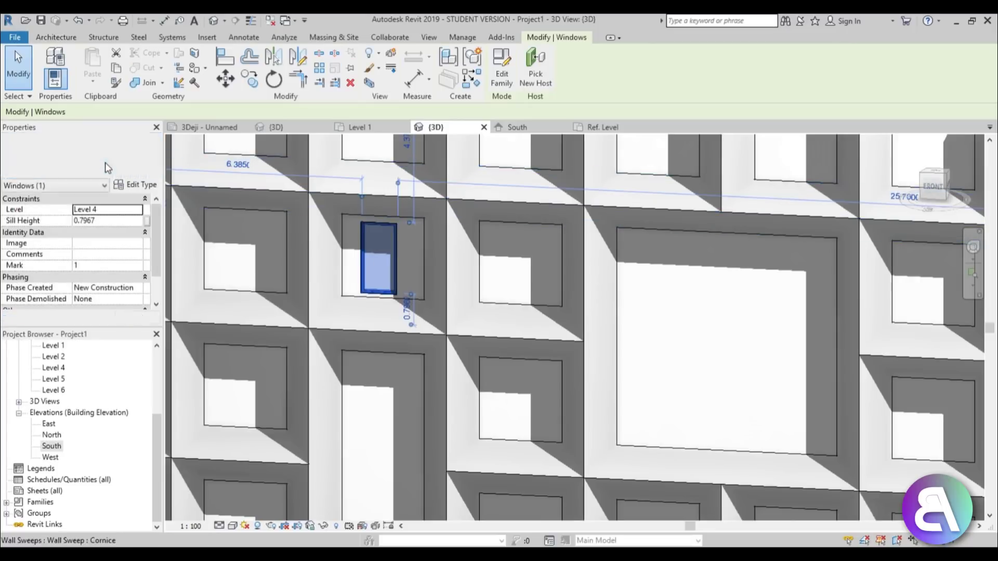
Set the window type's height and width to 1.9 and center the window in its cell
click(135, 184)
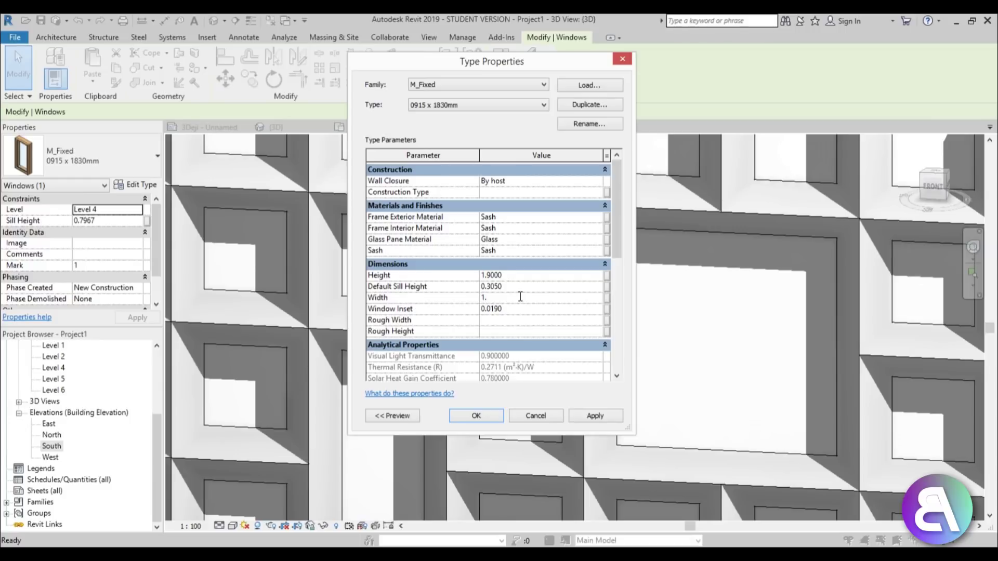
click(595, 418)
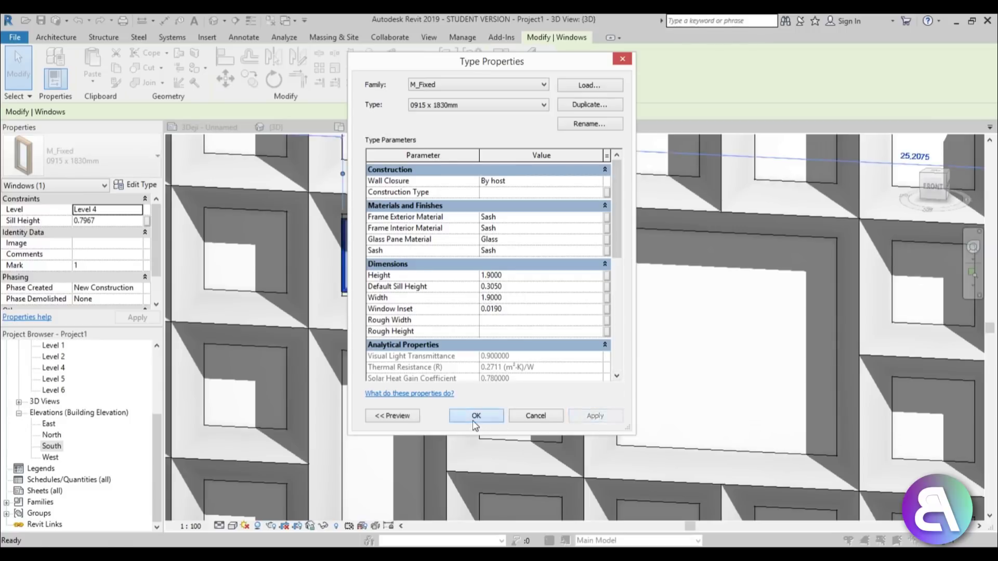
click(476, 415)
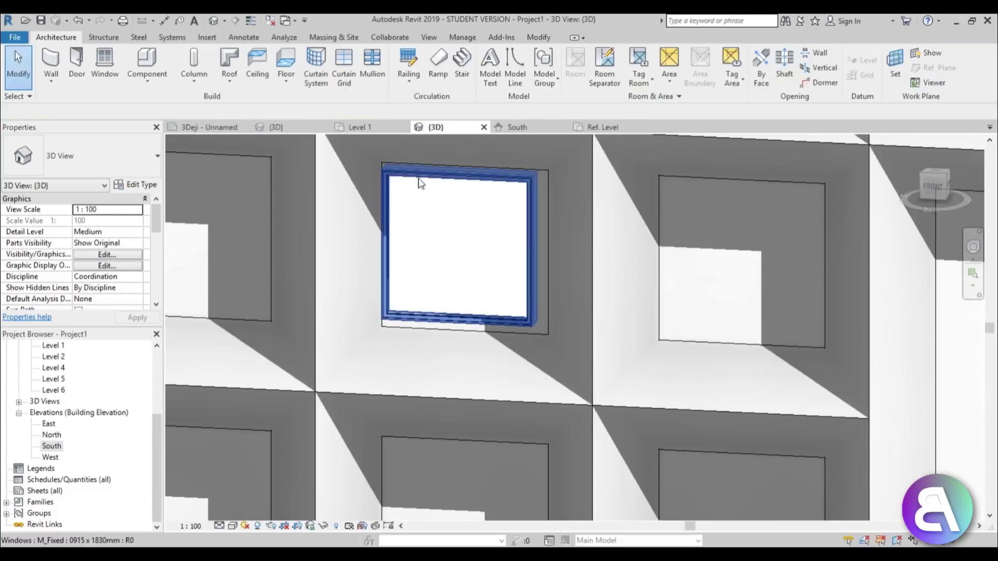
click(425, 180)
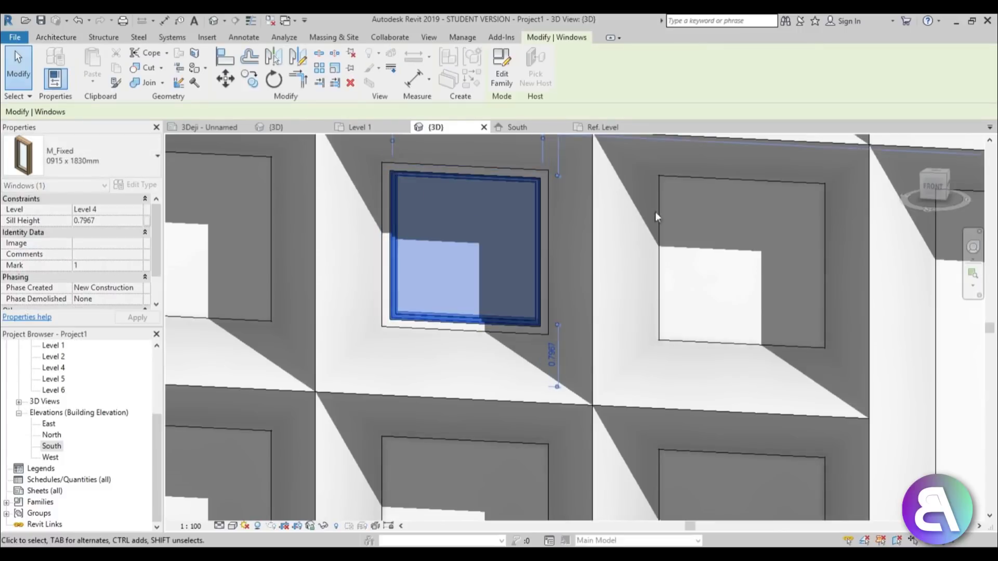
key(Escape)
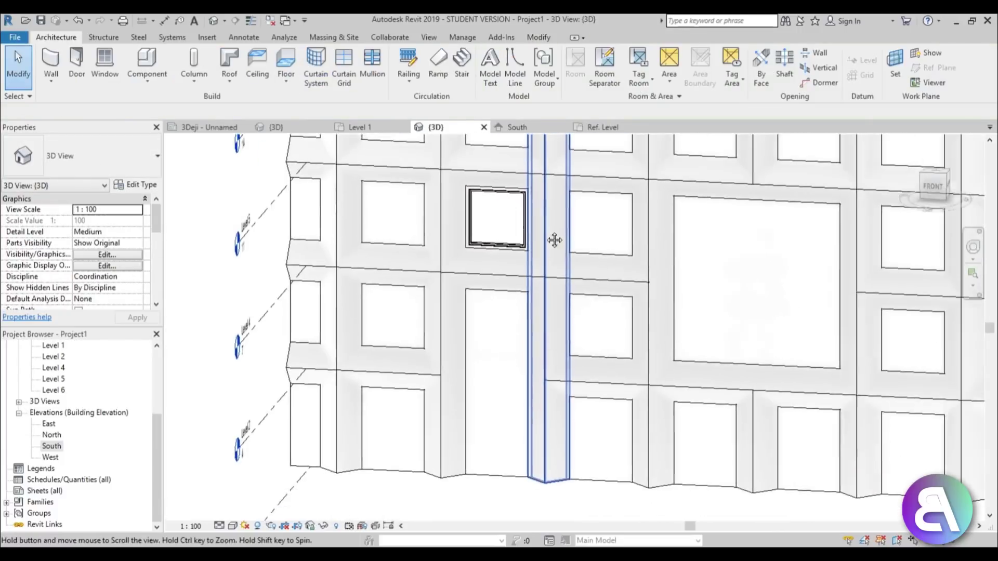
Copy the window straight down into the upper part of the tall opening
scroll(555, 241, down, 2)
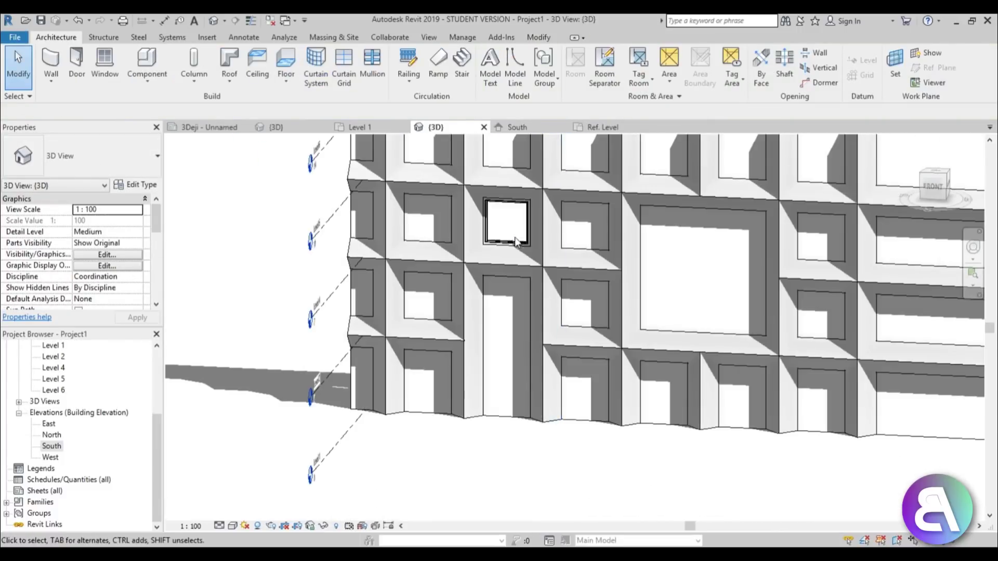
click(515, 256)
middle_drag(542, 243, 465, 229)
key(c)
click(427, 206)
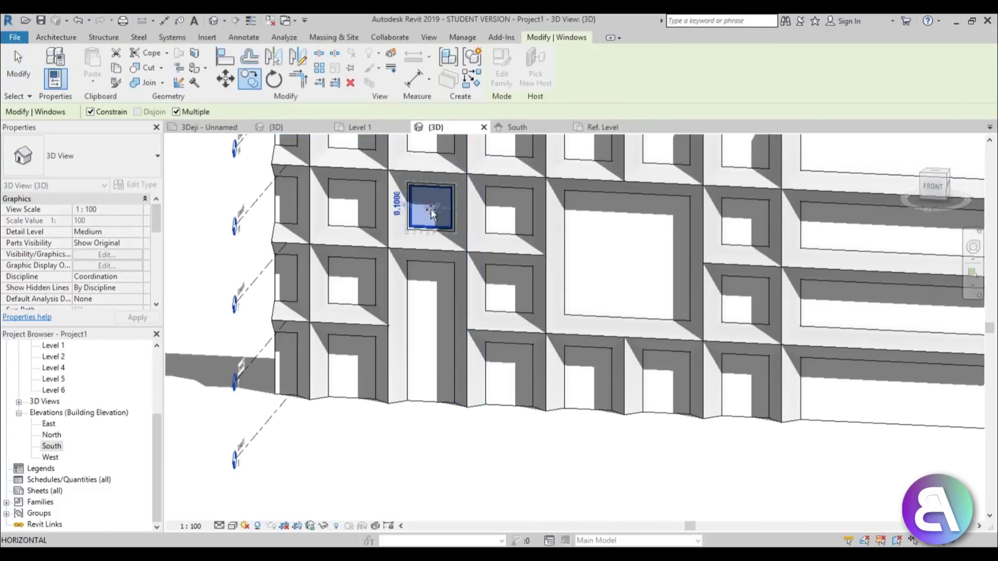
click(431, 284)
key(Escape)
key(Escape)
key(h)
key(l)
scroll(440, 289, down, 1)
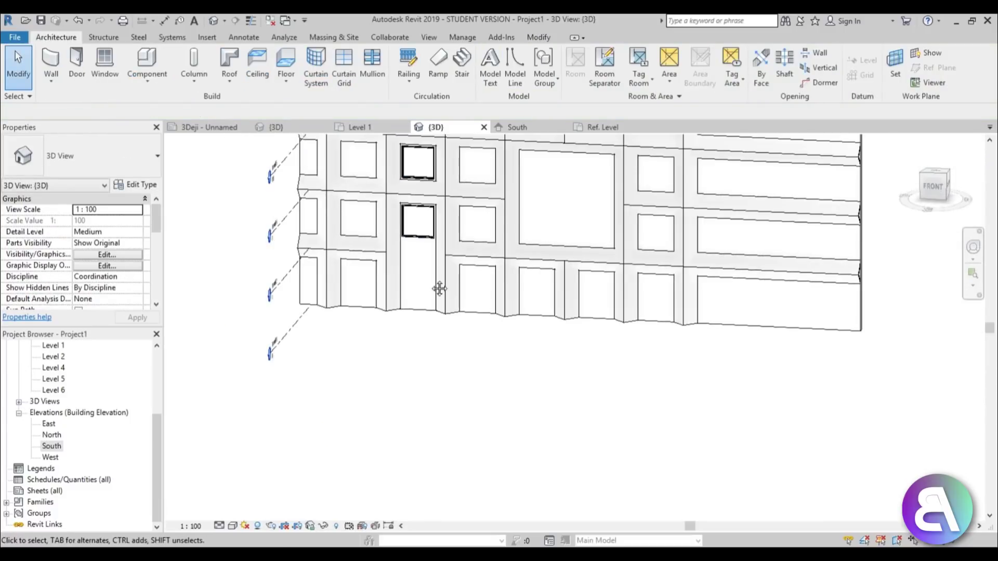
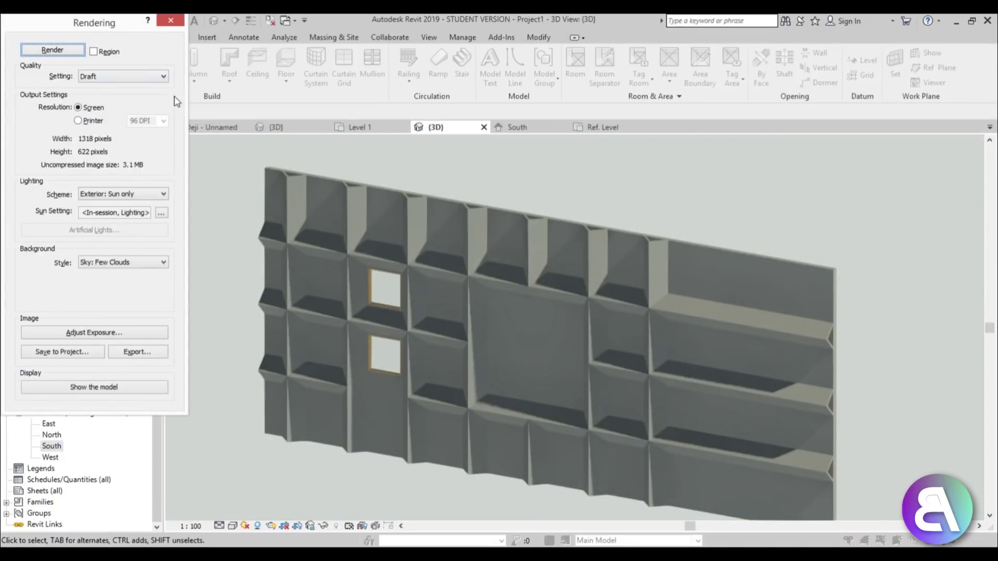
Close the rendering window and choose the Default material for the structure layer of the Generic - 300mm wall
click(171, 20)
click(387, 198)
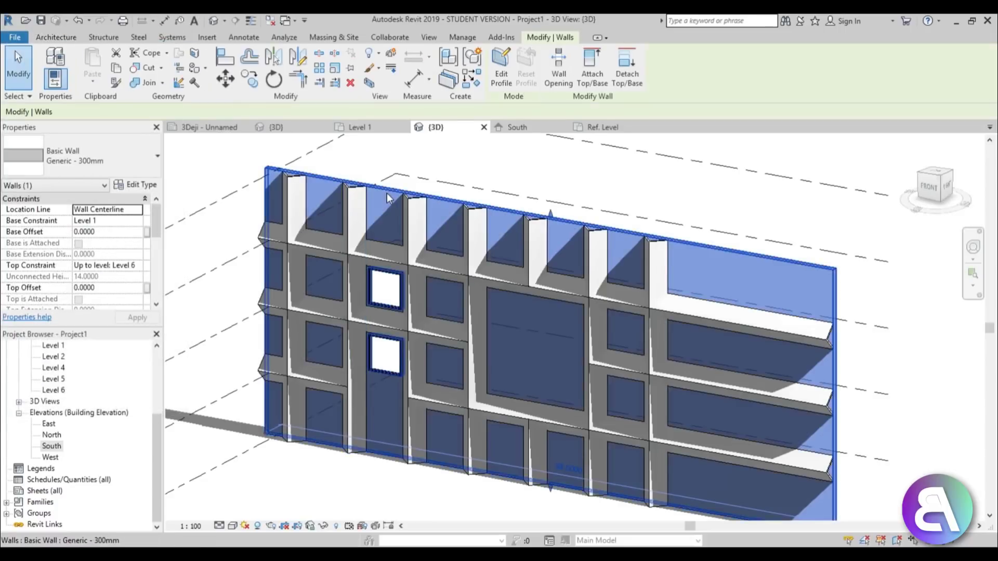
click(136, 185)
click(541, 182)
click(483, 208)
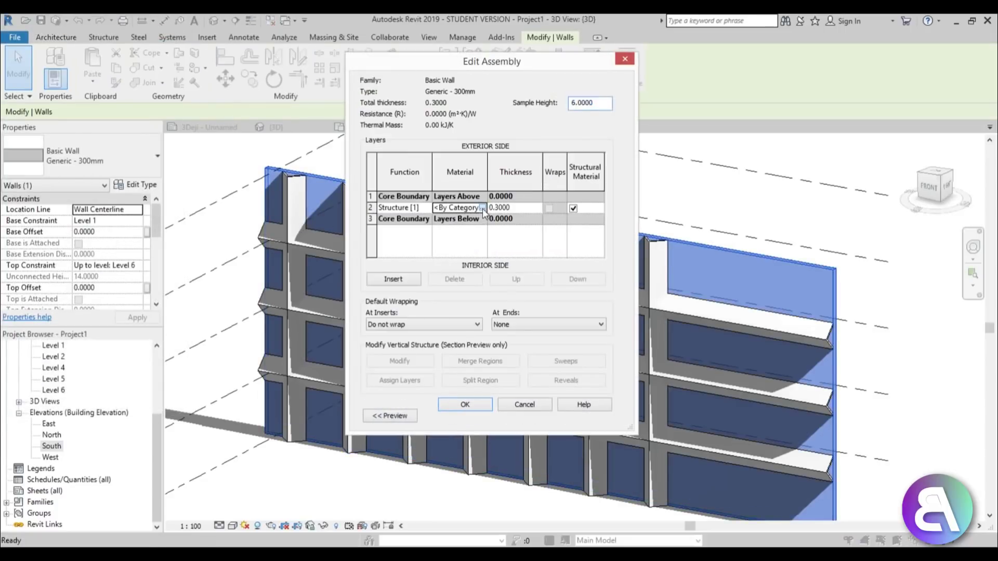
click(482, 209)
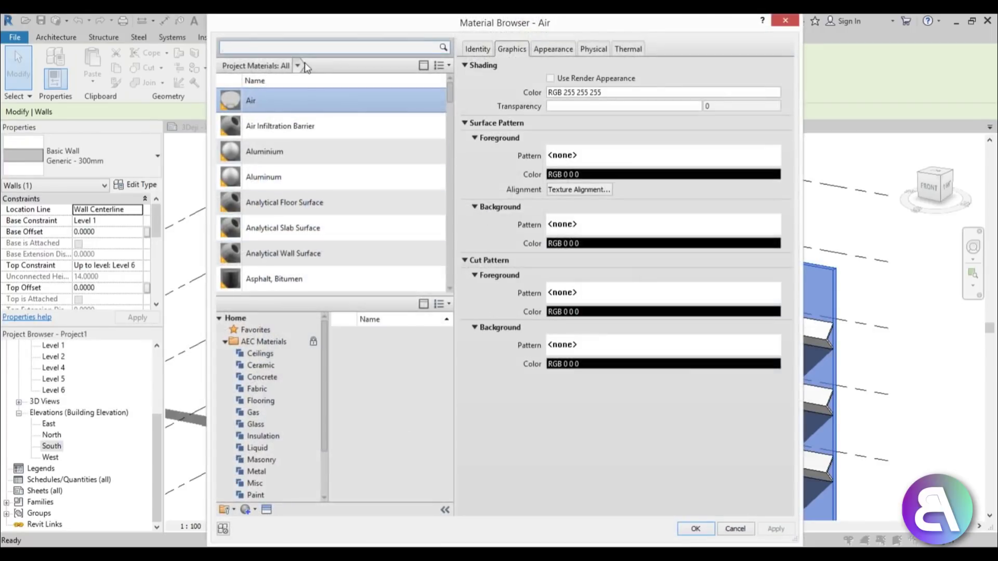
click(293, 50)
text(de)
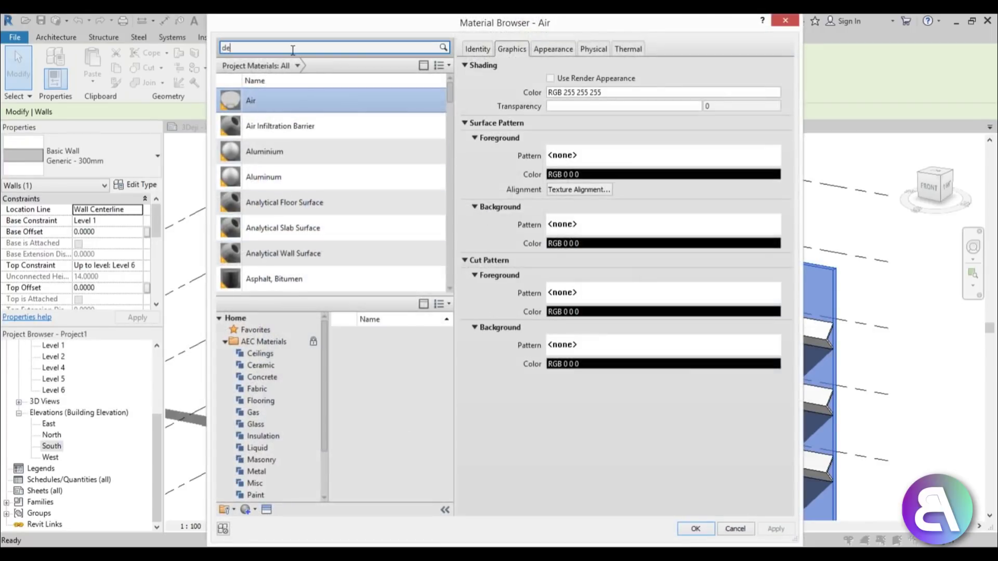
text(faukt)
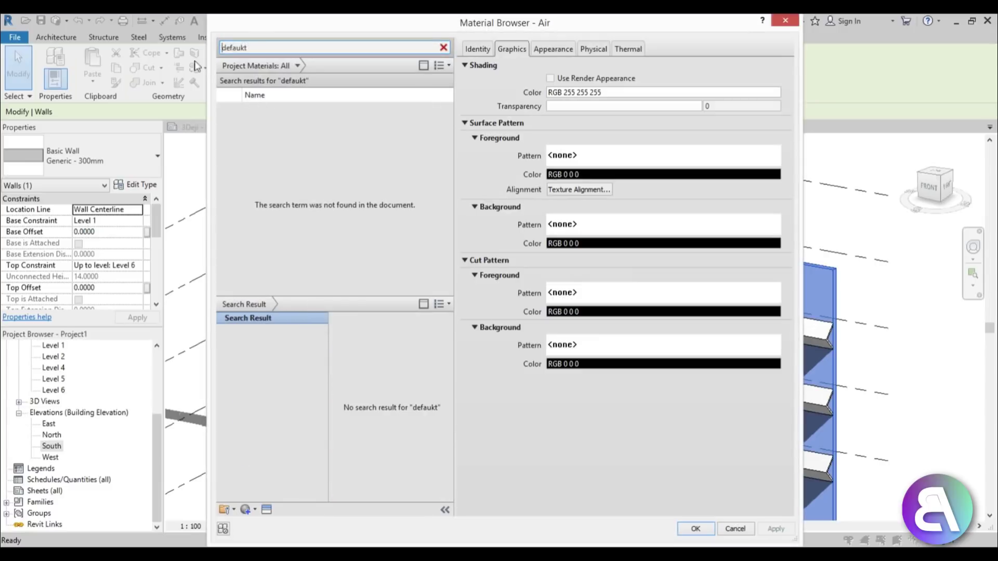
drag(255, 48, 238, 50)
click(289, 219)
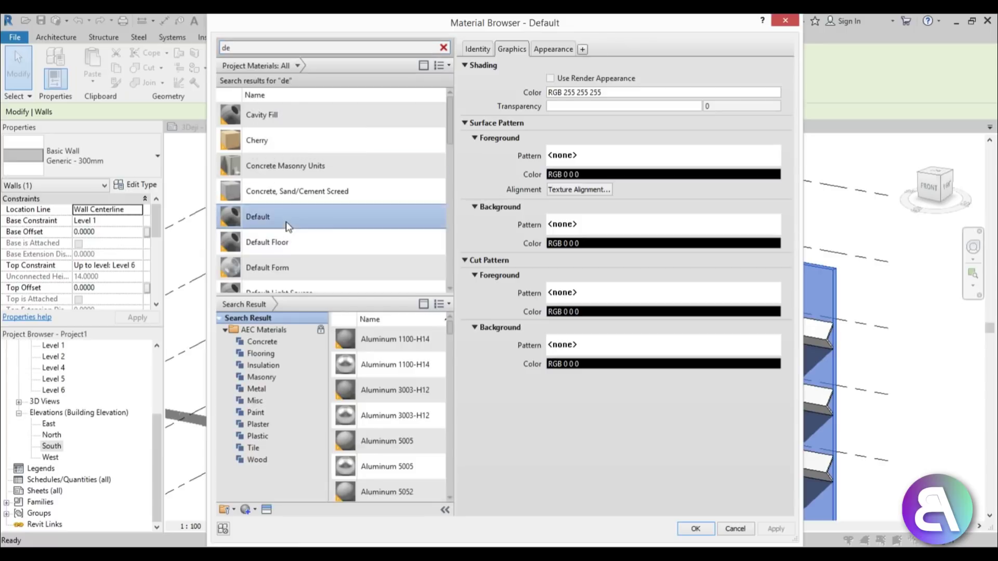
Set the Default material's shading color to white, RGB 255 255 255
click(581, 92)
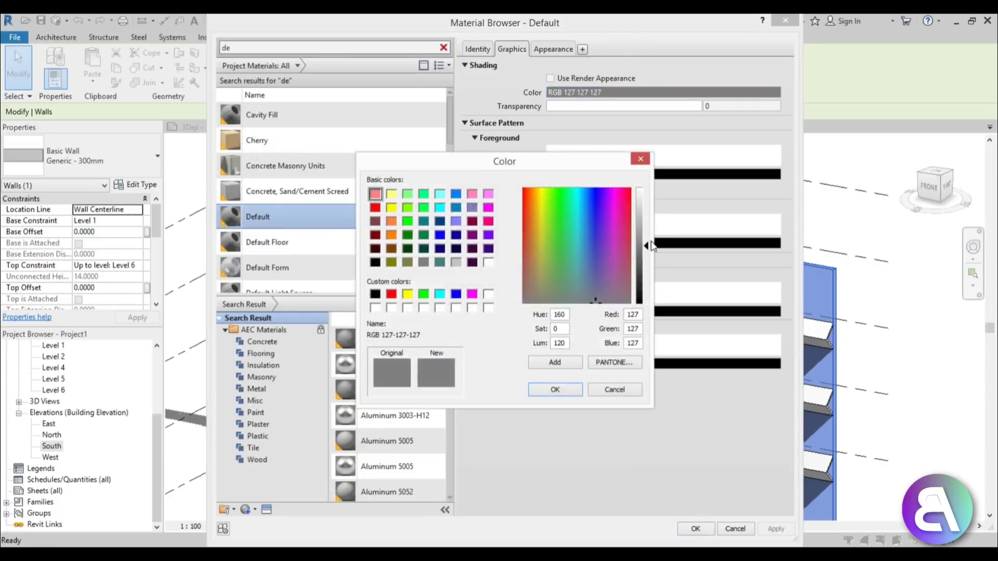
drag(647, 245, 645, 193)
click(580, 389)
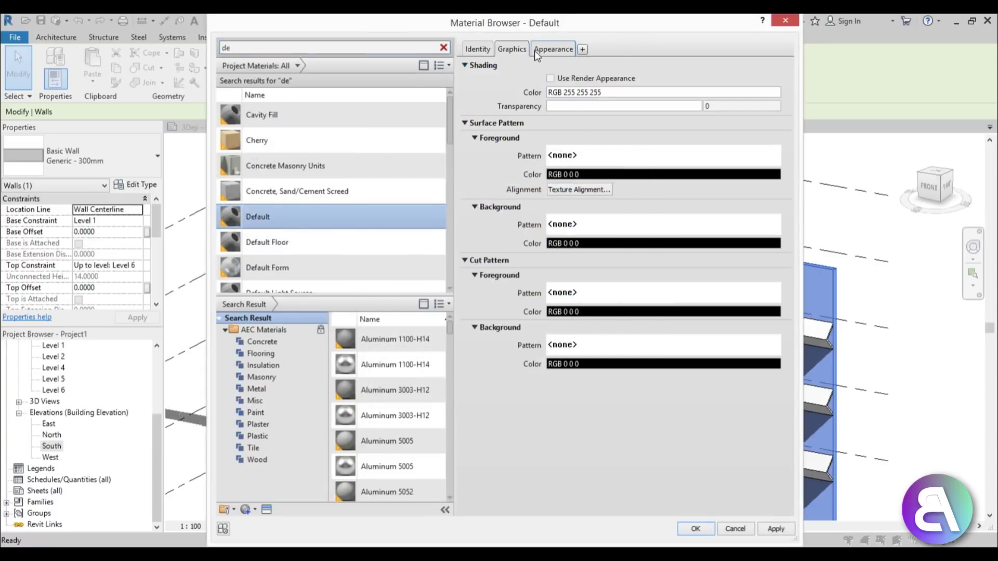
Set the Default material's appearance color to white and confirm both the material and the wall assembly
click(554, 49)
click(635, 185)
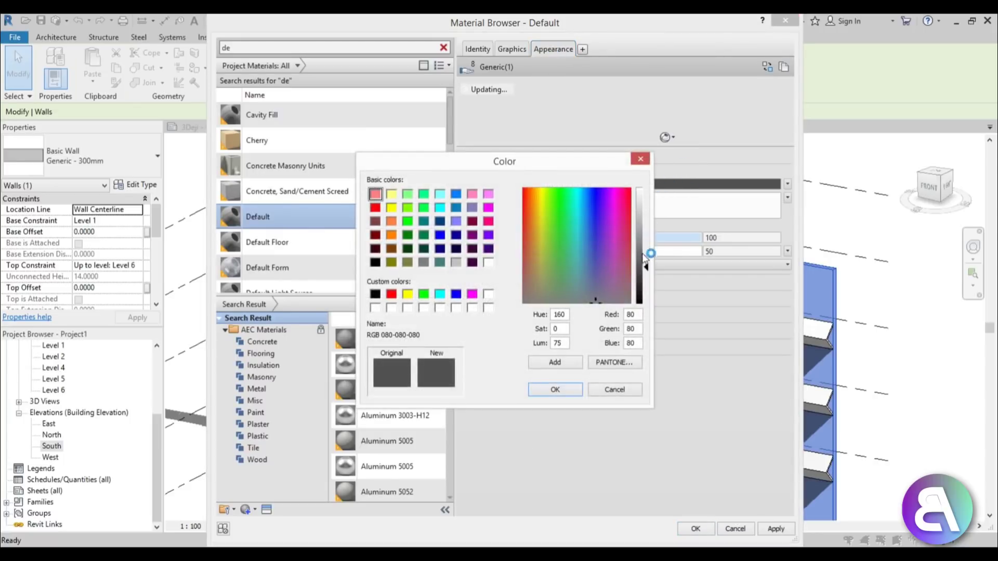
drag(647, 268, 646, 193)
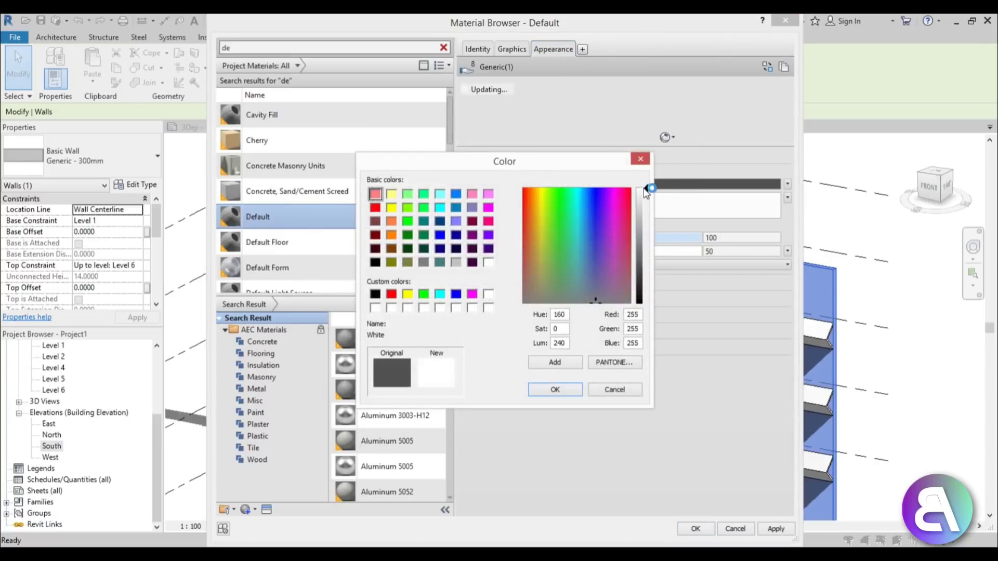
click(559, 389)
click(776, 528)
click(696, 528)
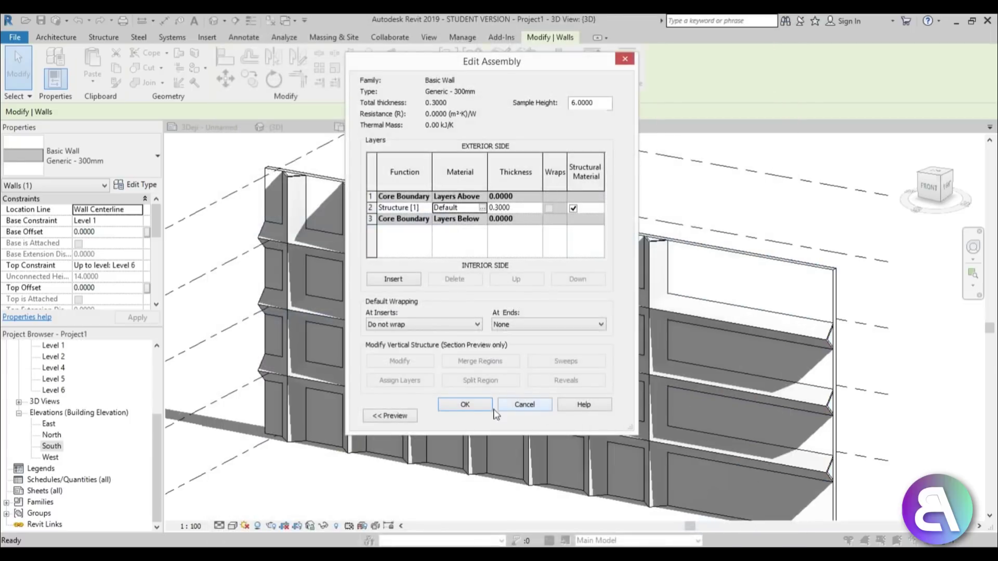
click(465, 404)
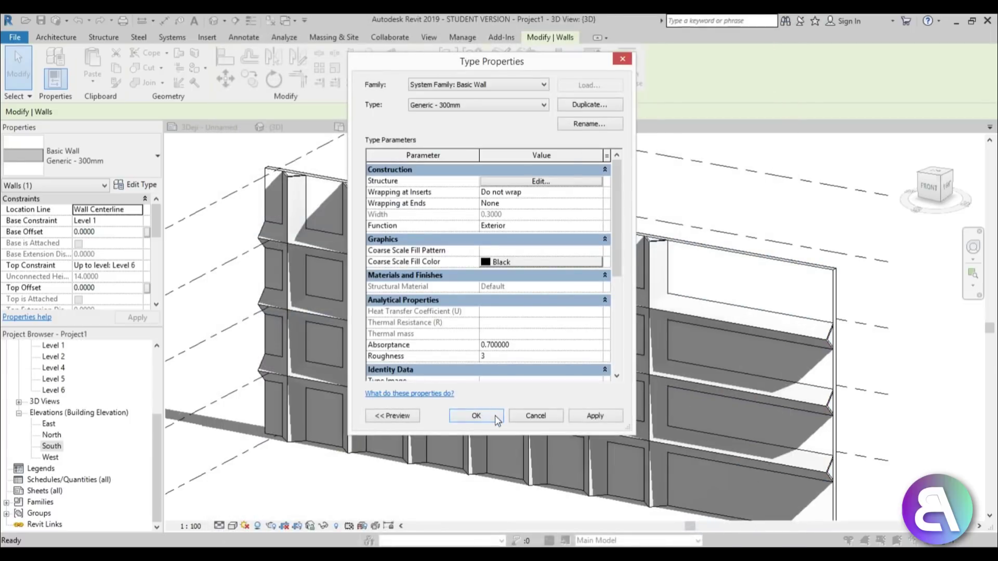
Apply the material changes to the Generic - 300mm wall type, close its type properties and deselect the wall
click(596, 415)
click(476, 416)
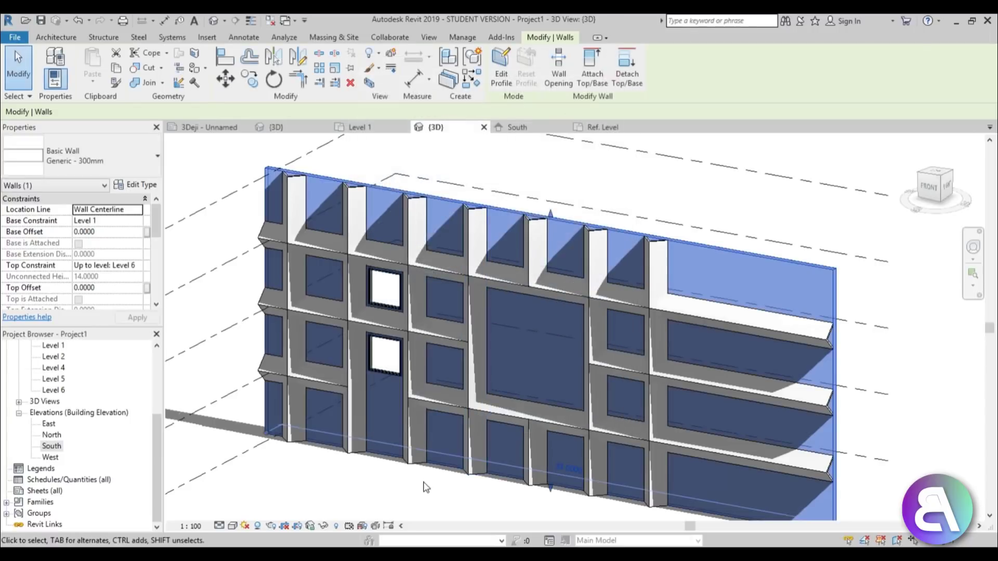
click(424, 486)
Assign the Default material to the Cornice wall sweep type and apply the type change
click(421, 226)
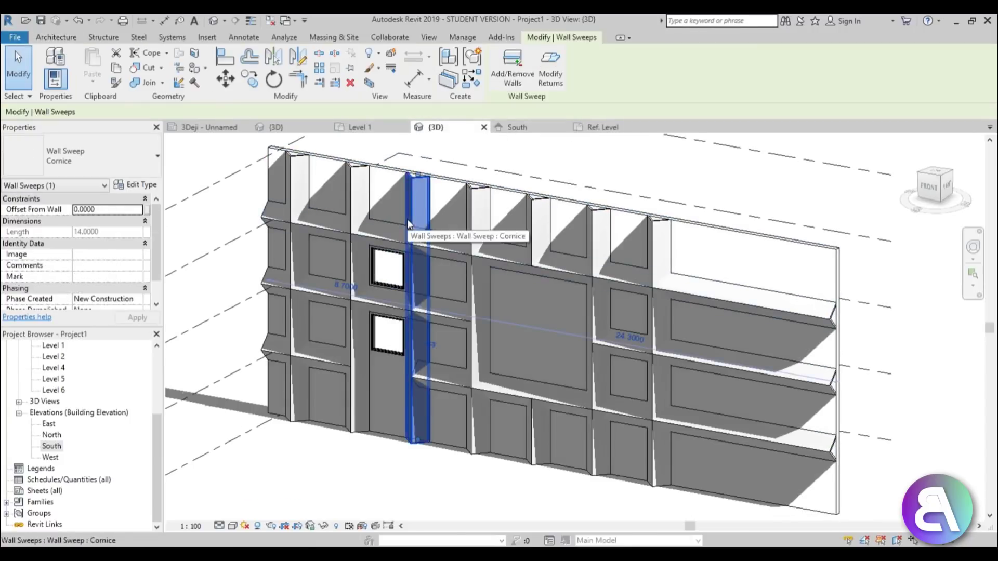
click(137, 185)
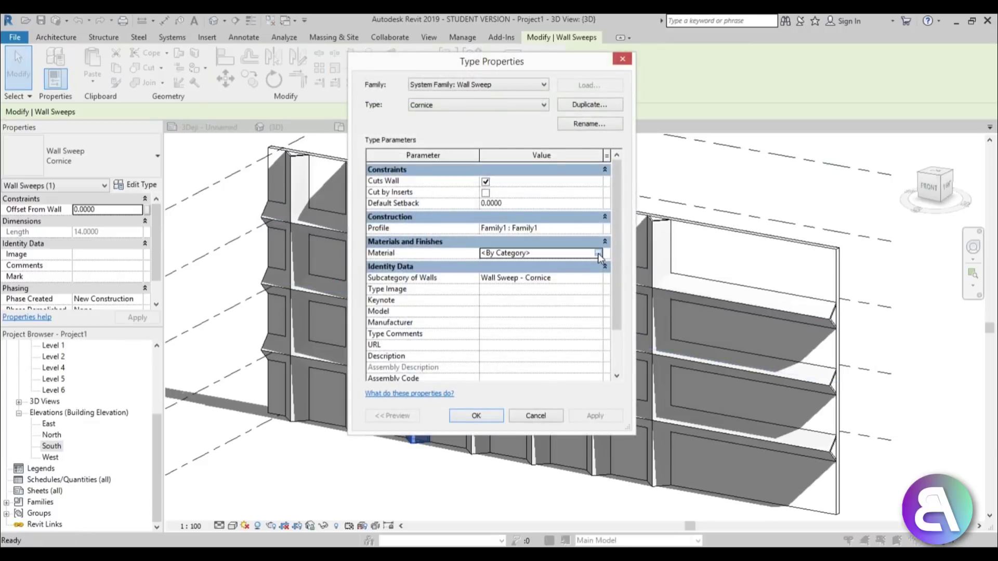
click(598, 254)
click(598, 254)
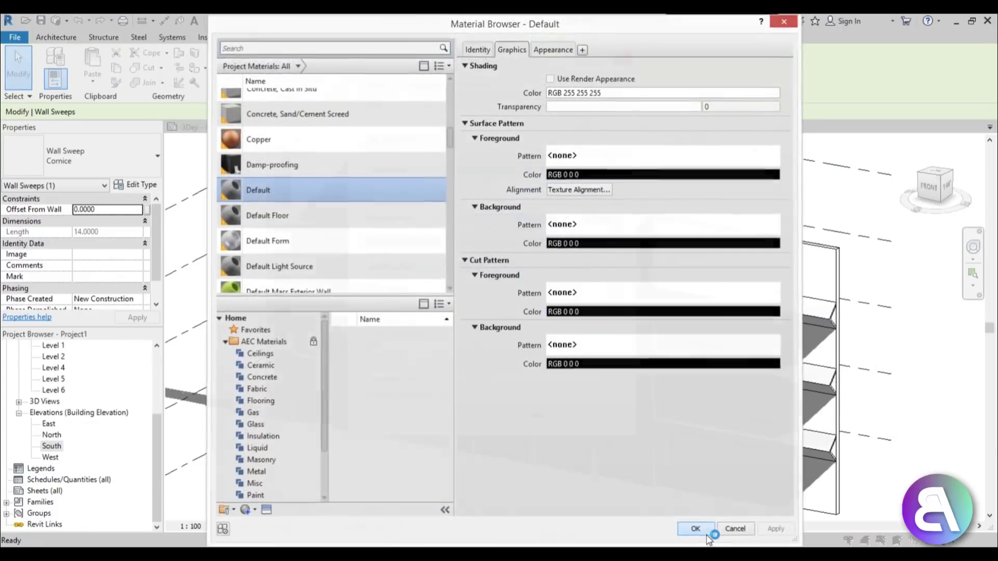
click(707, 537)
click(594, 417)
click(485, 414)
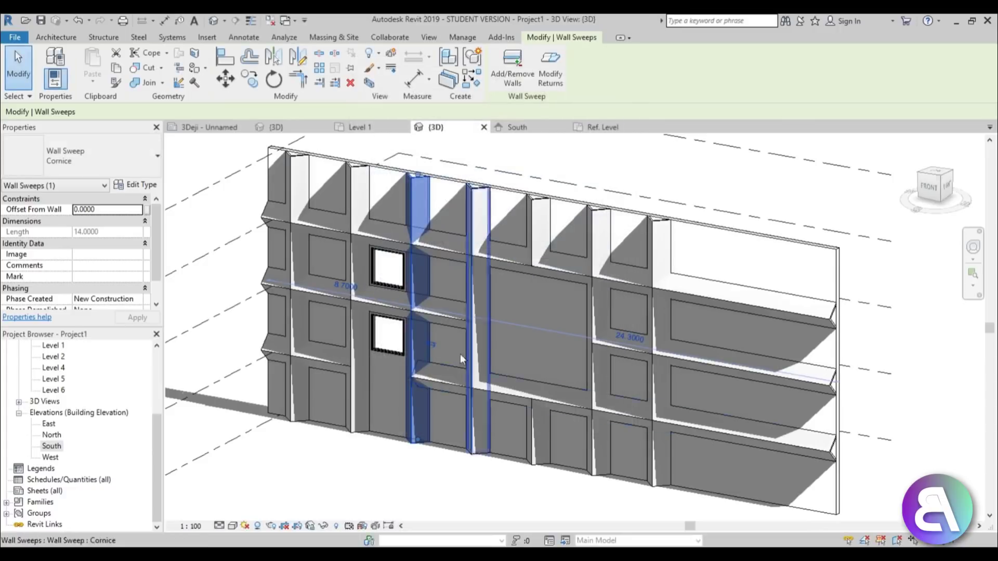
click(379, 451)
Render the 3D view of the facade at Draft quality and close the rendering window
middle_drag(379, 452, 372, 453)
key(r)
key(r)
click(41, 50)
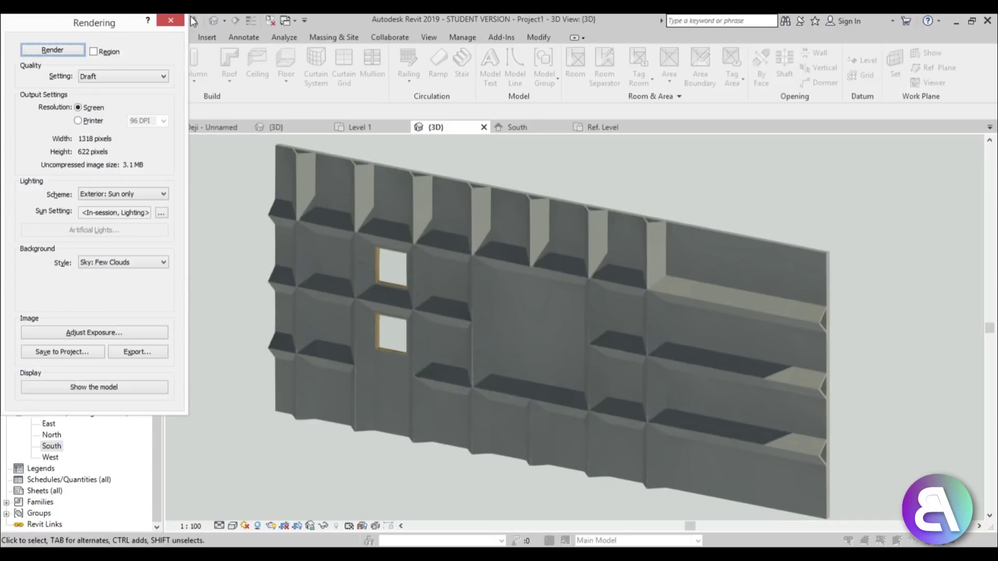
click(170, 19)
Set the appearance color of the Default material in the Generic - 300mm wall structure to white, RGB 255 255 255
click(271, 186)
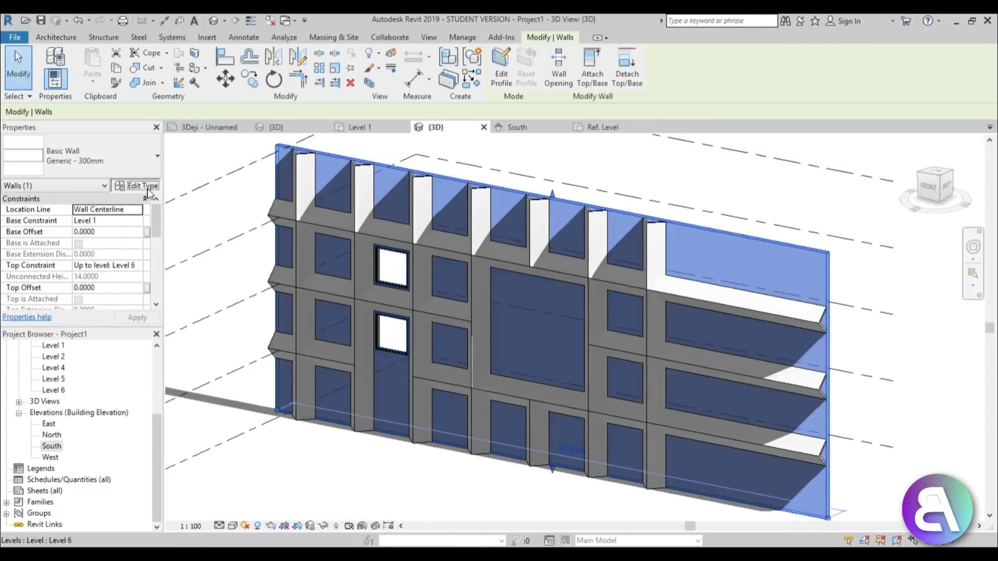
click(136, 185)
click(557, 187)
click(485, 207)
click(481, 207)
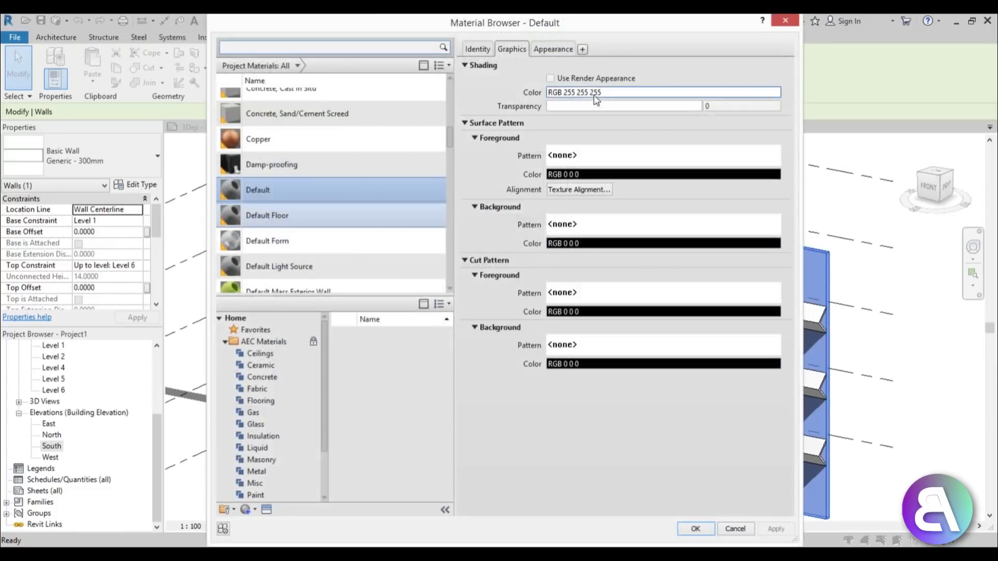
click(551, 47)
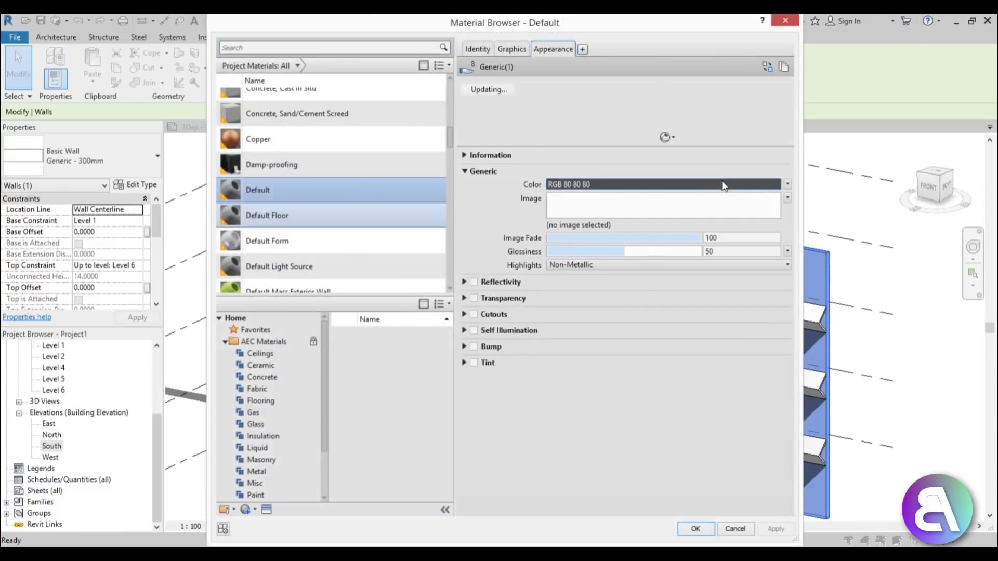
click(724, 186)
drag(647, 271, 646, 188)
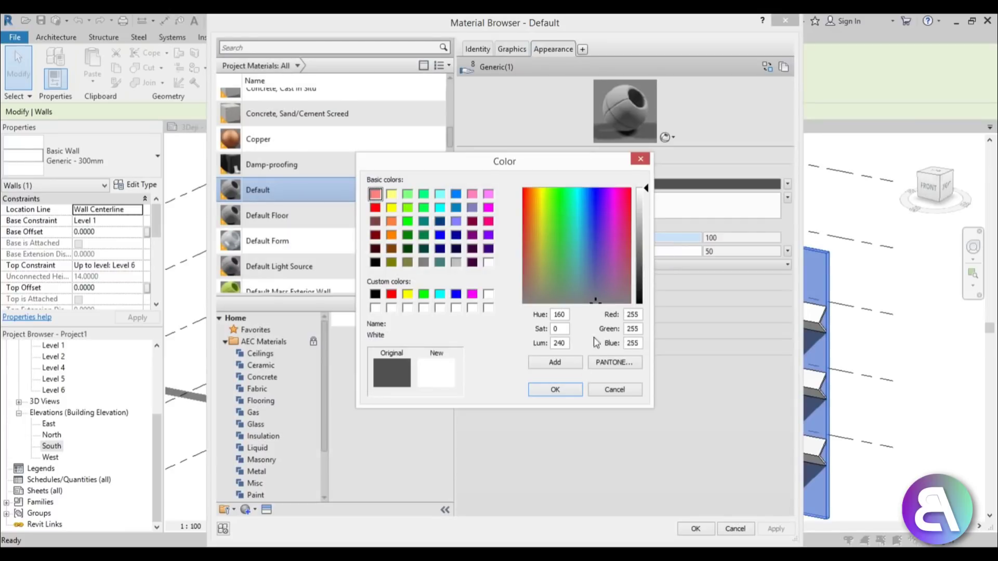
click(570, 391)
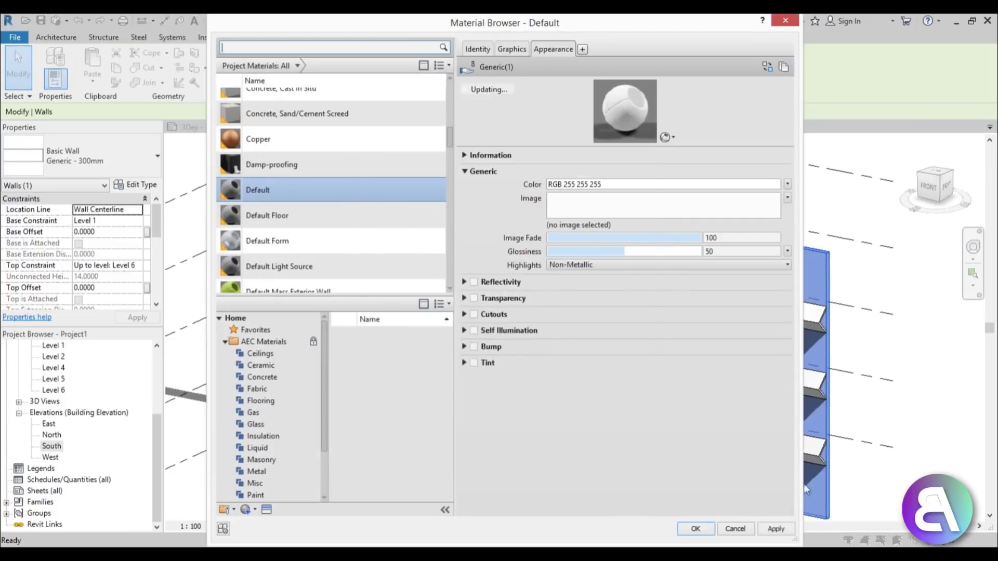
Confirm the material and wall assembly, apply the wall type changes and deselect the wall
click(708, 535)
click(463, 404)
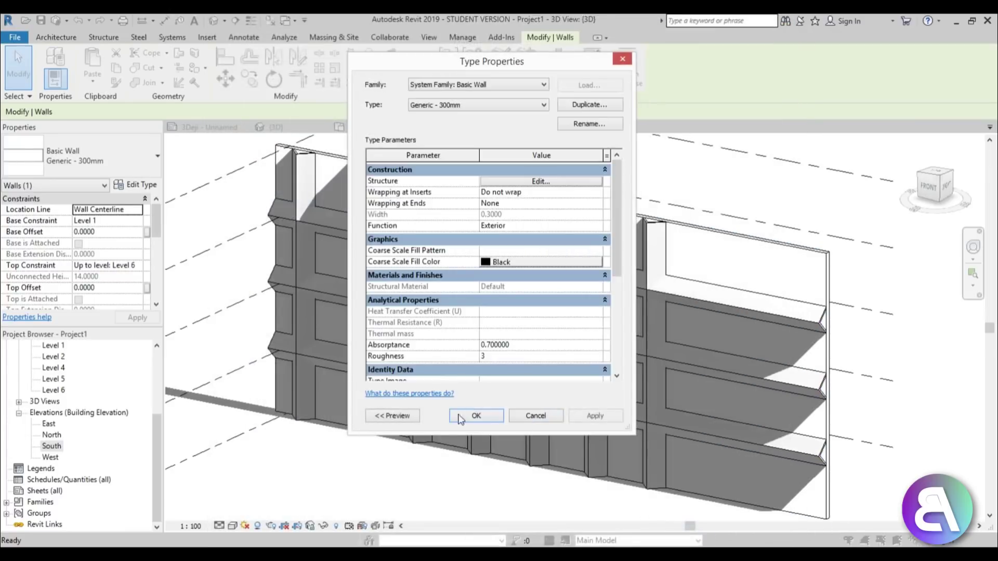
click(577, 420)
click(474, 417)
click(429, 487)
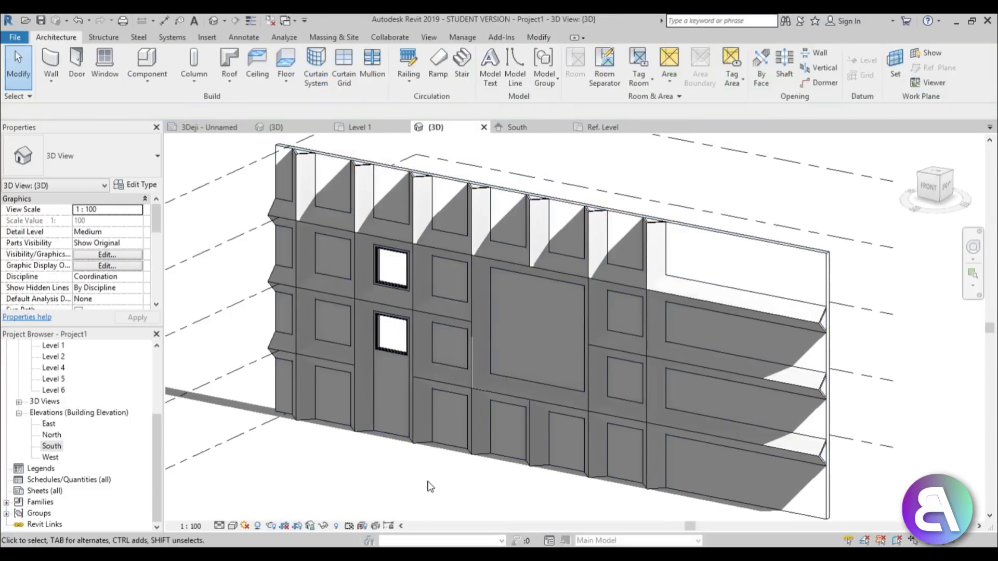
Render the 3D view again at Draft quality to check the white material
key(r)
key(r)
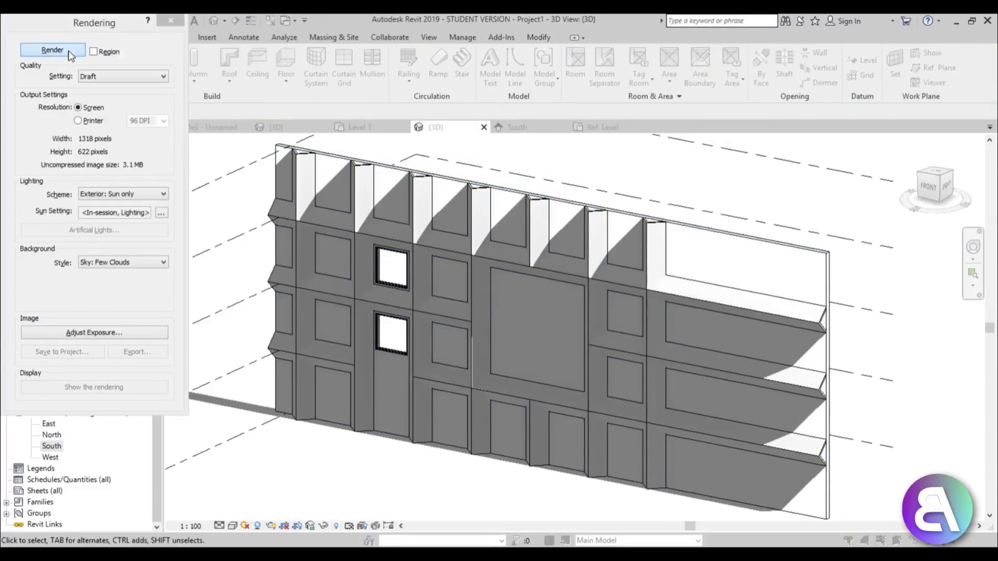